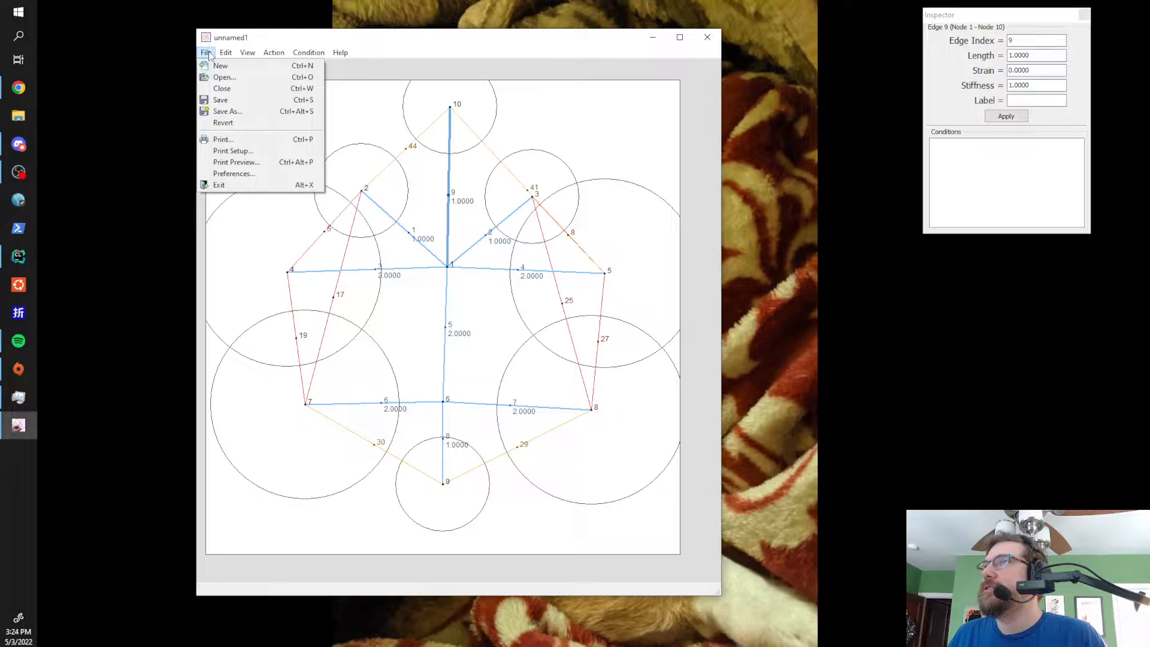
- Undo all edits to the existing tree until the paper is empty
{"action": "left_click", "coordinate": [523, 60]}
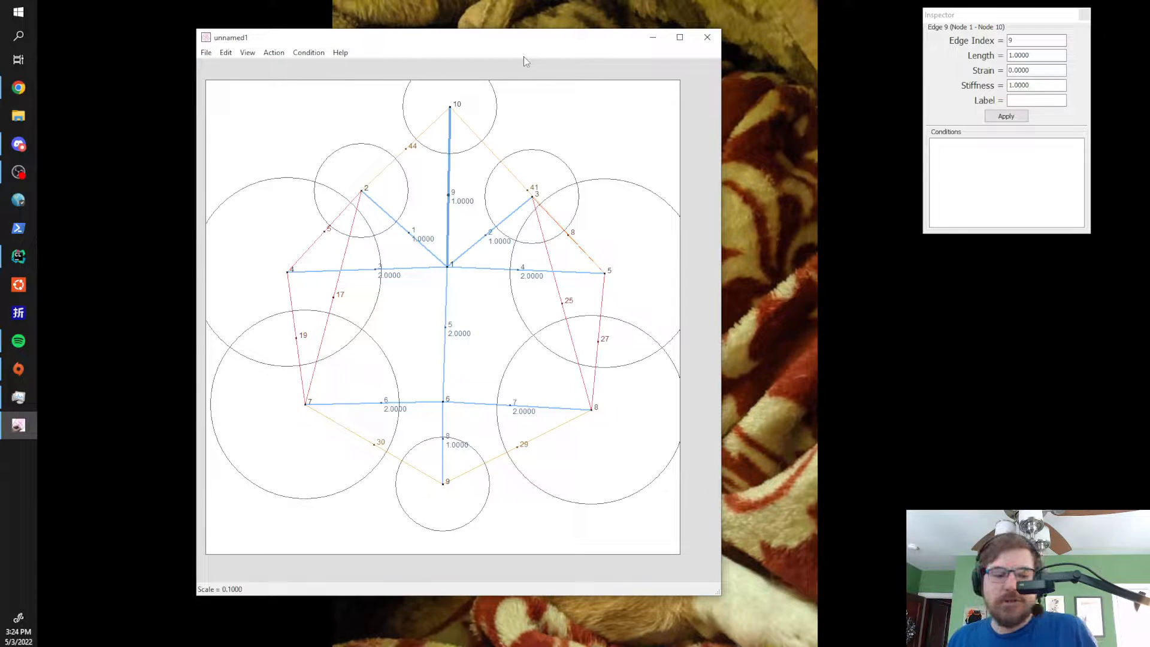
{"action": "key", "text": "ctrl+z"}
{"action": "key", "text": "ctrl+z"}
{"action": "key", "text": "ctrl+z"}
{"action": "key", "text": "ctrl+z"}
{"action": "key", "text": "ctrl+z"}
{"action": "key", "text": "ctrl+z"}
{"action": "key", "text": "ctrl+z"}
{"action": "key", "text": "ctrl+z"}
{"action": "key", "text": "ctrl+z"}
{"action": "key", "text": "ctrl+z"}
{"action": "key", "text": "ctrl+z"}
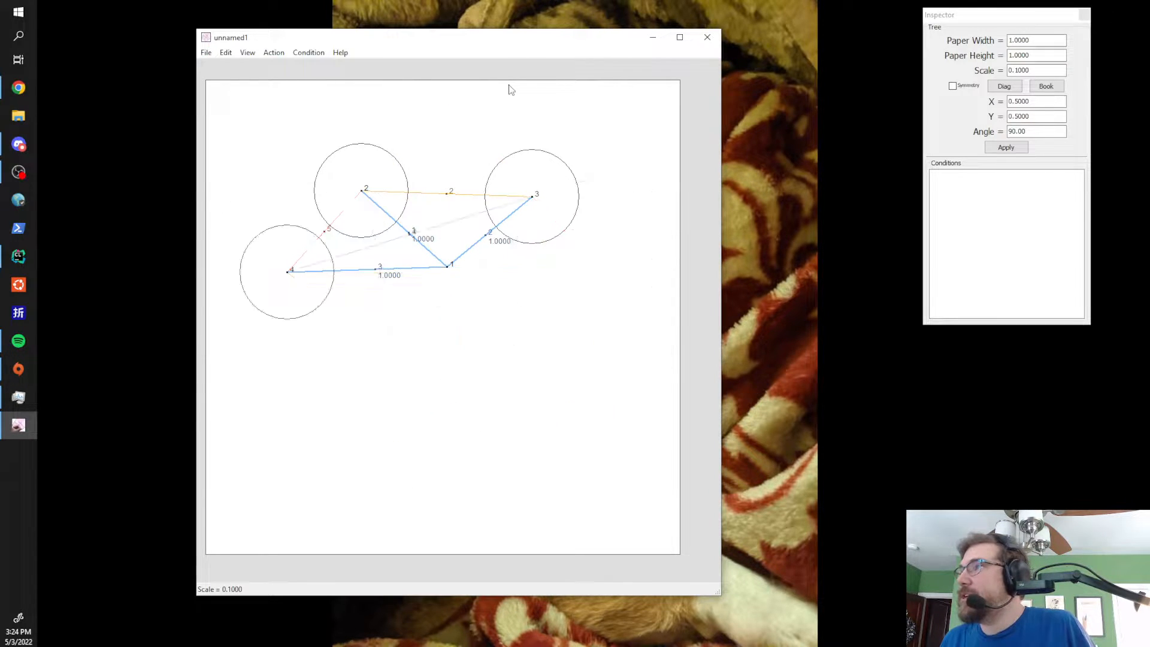
{"action": "key", "text": "ctrl+z"}
{"action": "key", "text": "ctrl+z"}
{"action": "key", "text": "ctrl+z"}
{"action": "key", "text": "ctrl+z"}
{"action": "key", "text": "ctrl+z"}
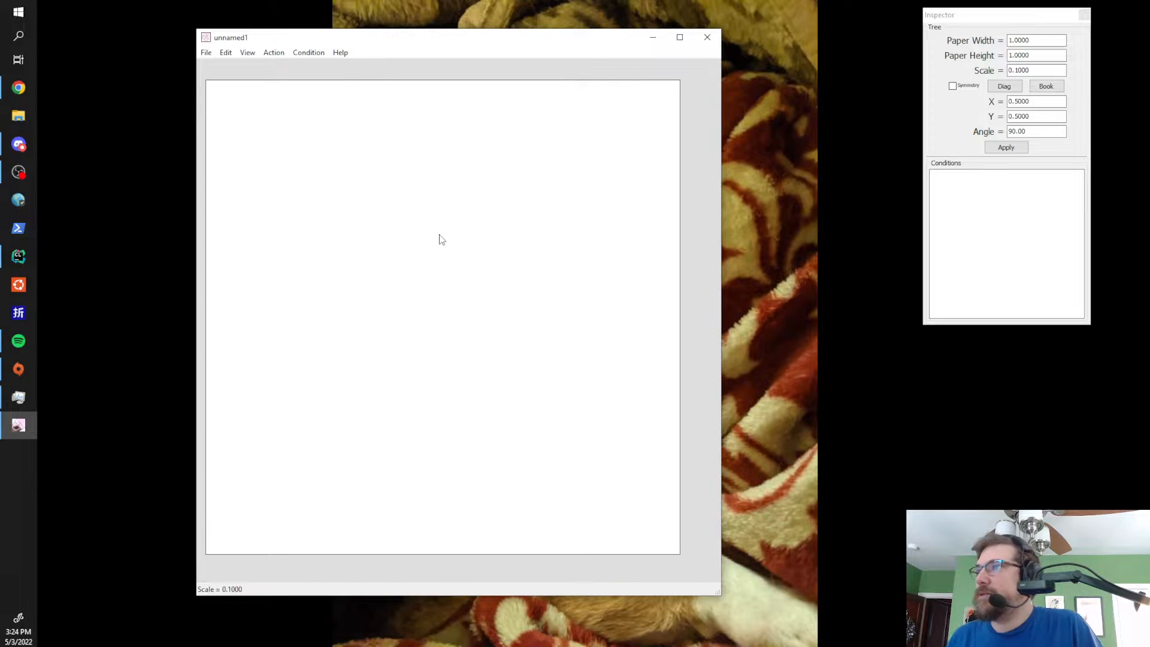
- Place a central node at about (0.49, 0.67) with two upper branch nodes at about (0.33, 0.82) and (0.71, 0.84)
{"action": "left_click", "coordinate": [439, 234]}
{"action": "left_click", "coordinate": [362, 169]}
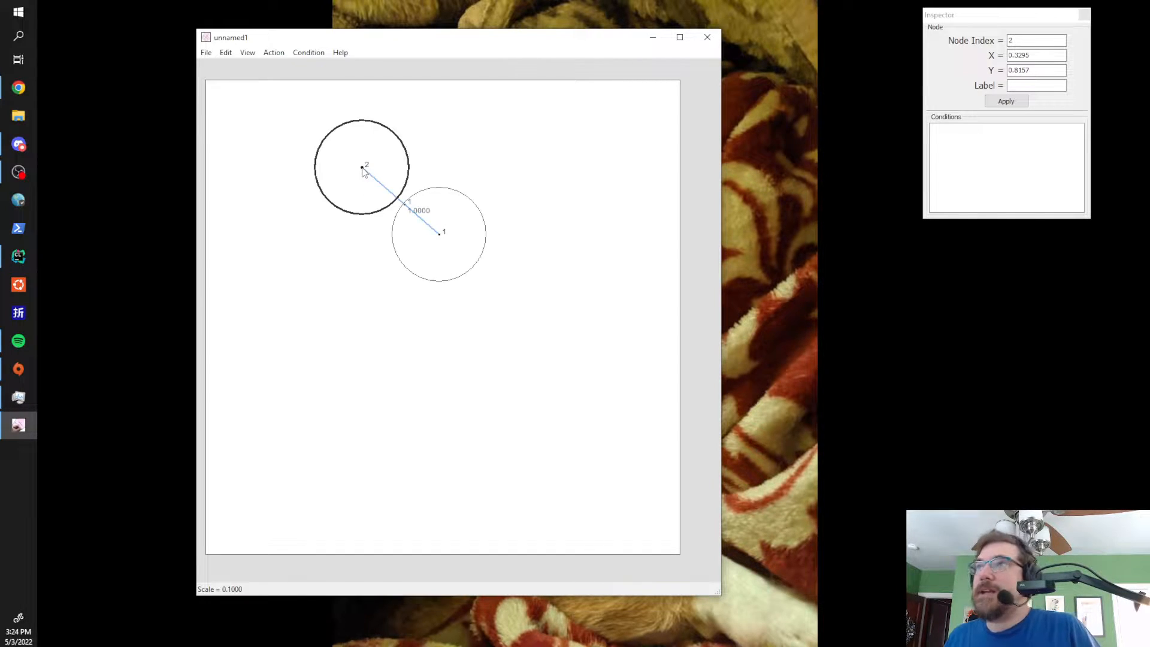
{"action": "left_click", "coordinate": [441, 237]}
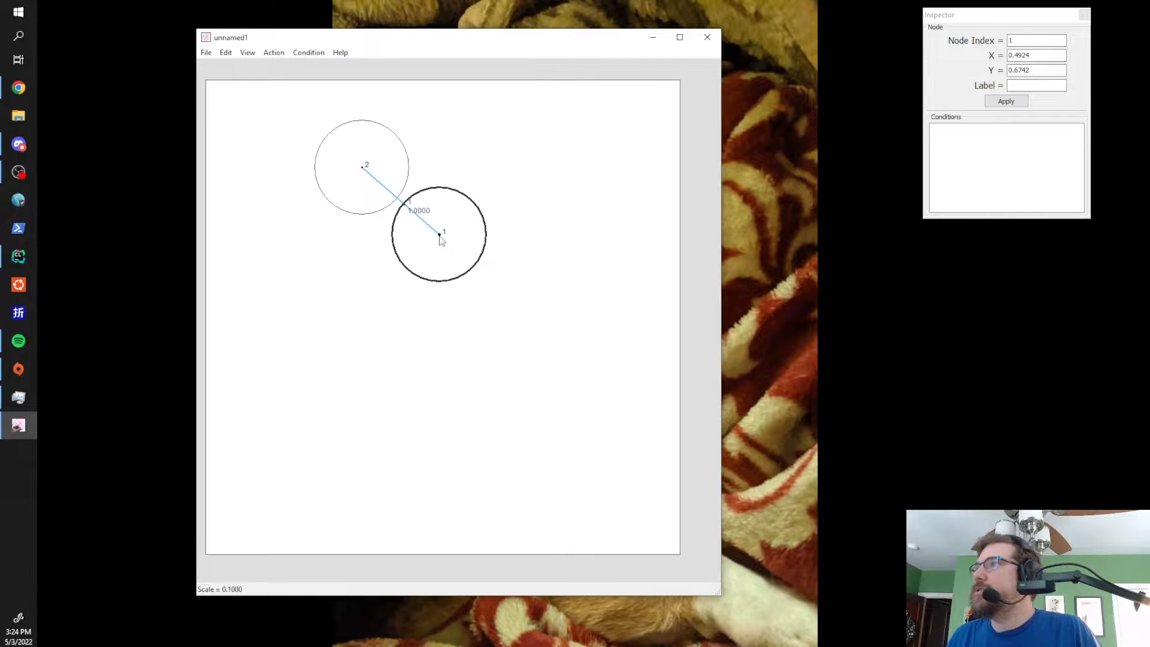
{"action": "left_click", "coordinate": [541, 156]}
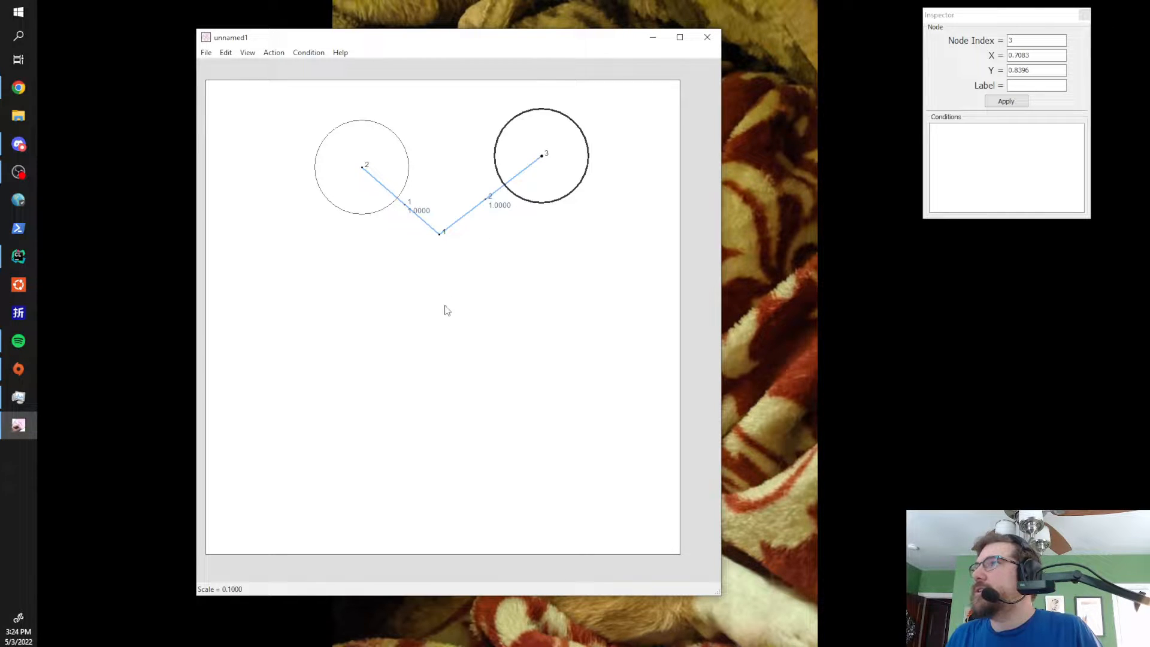
{"action": "left_click", "coordinate": [360, 168]}
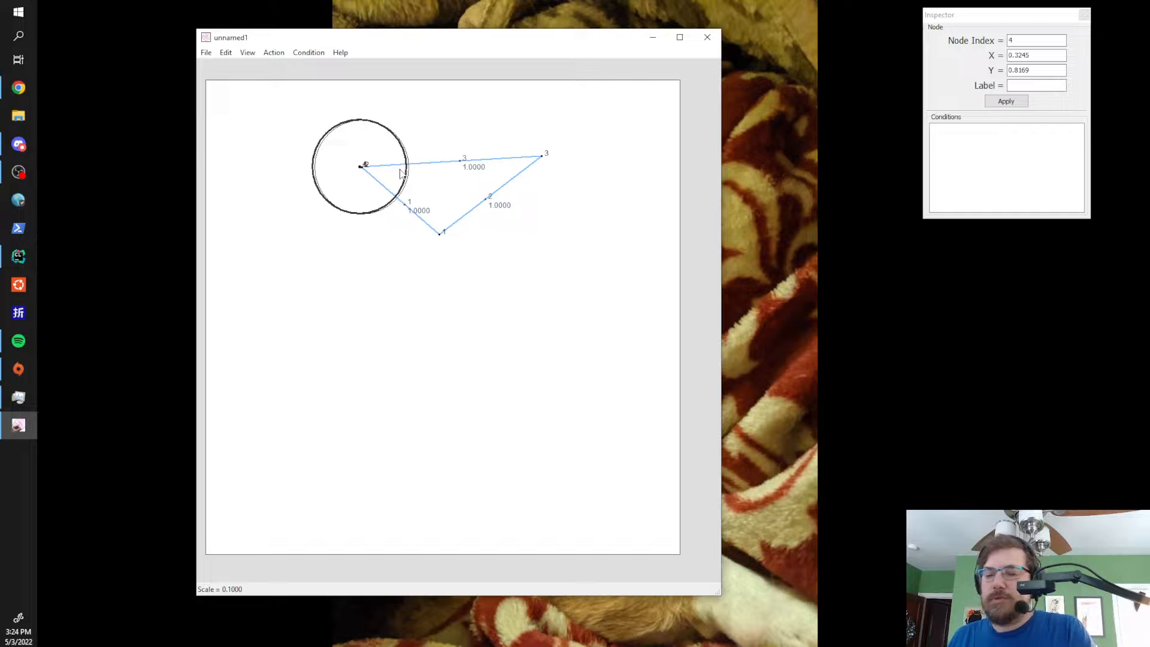
{"action": "key", "text": "Delete"}
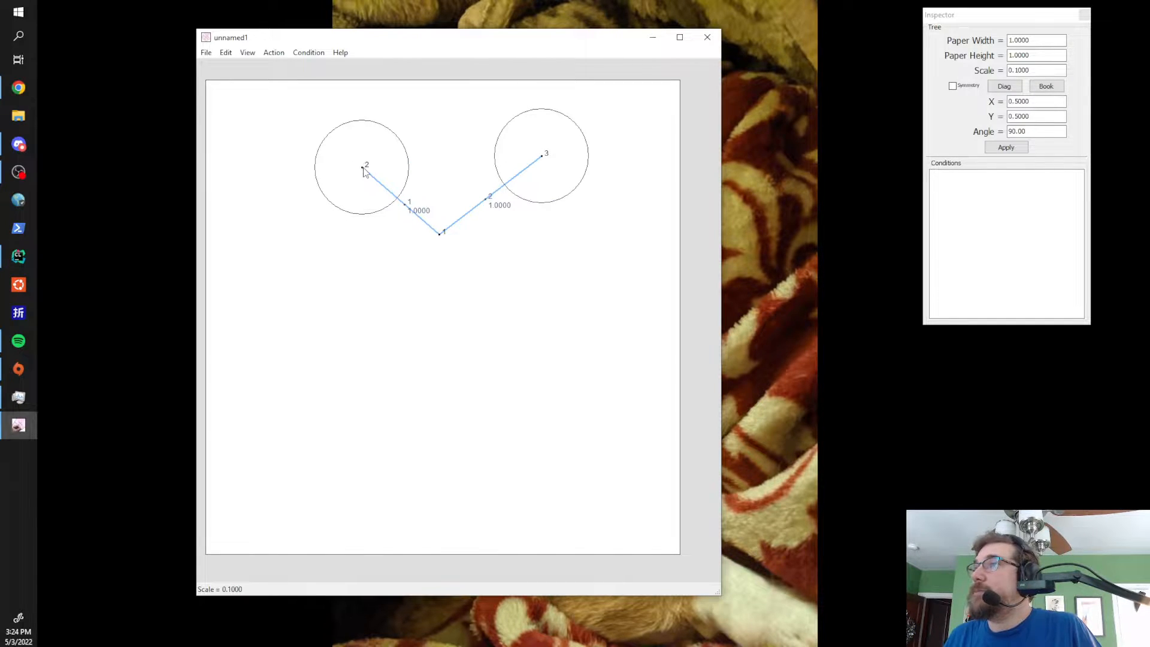
- Pair the two upper branch nodes 2 and 3 about the symmetry line
{"action": "left_click", "coordinate": [364, 167]}
{"action": "left_click", "coordinate": [543, 158], "text": "shift"}
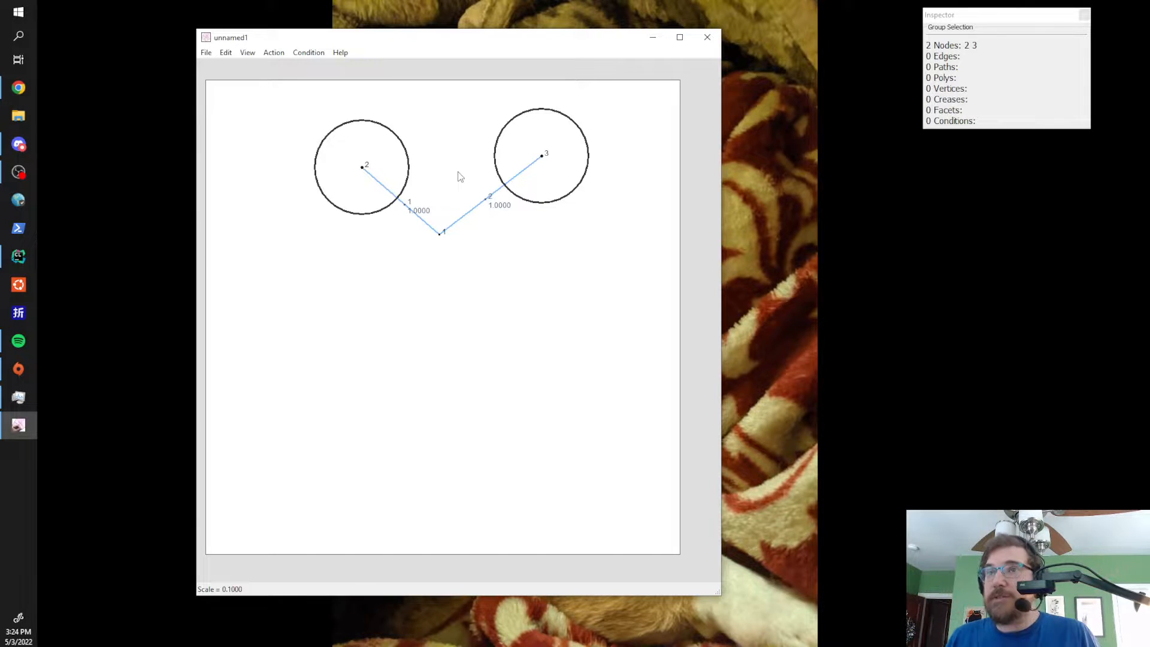
{"action": "left_click", "coordinate": [307, 54]}
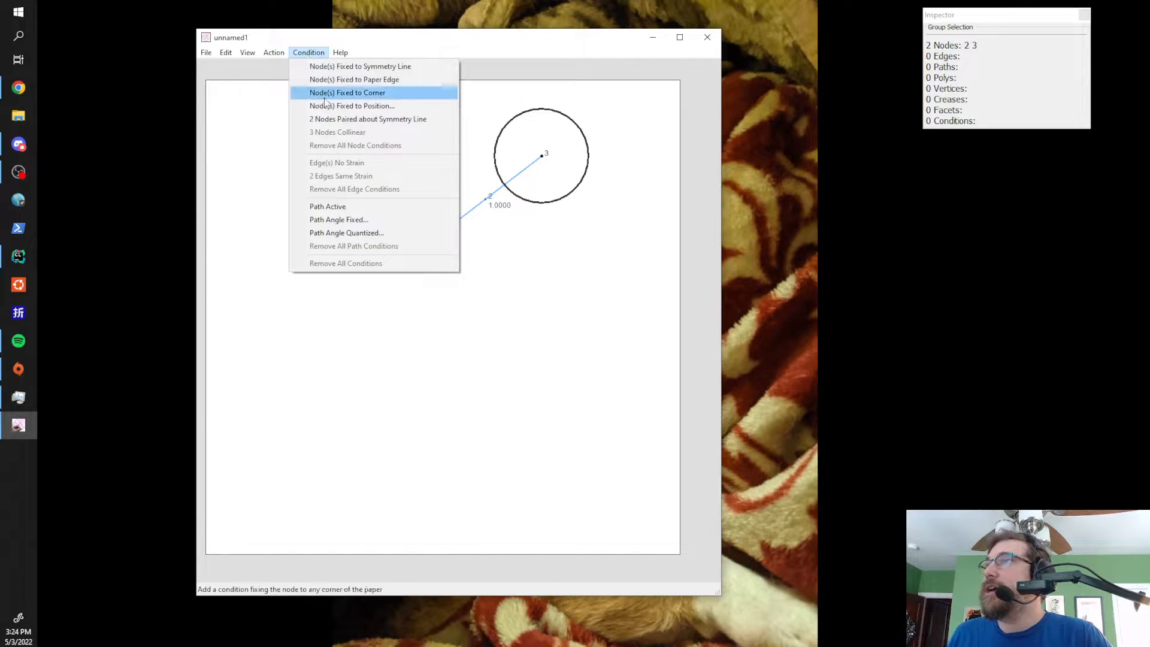
{"action": "left_click", "coordinate": [326, 119]}
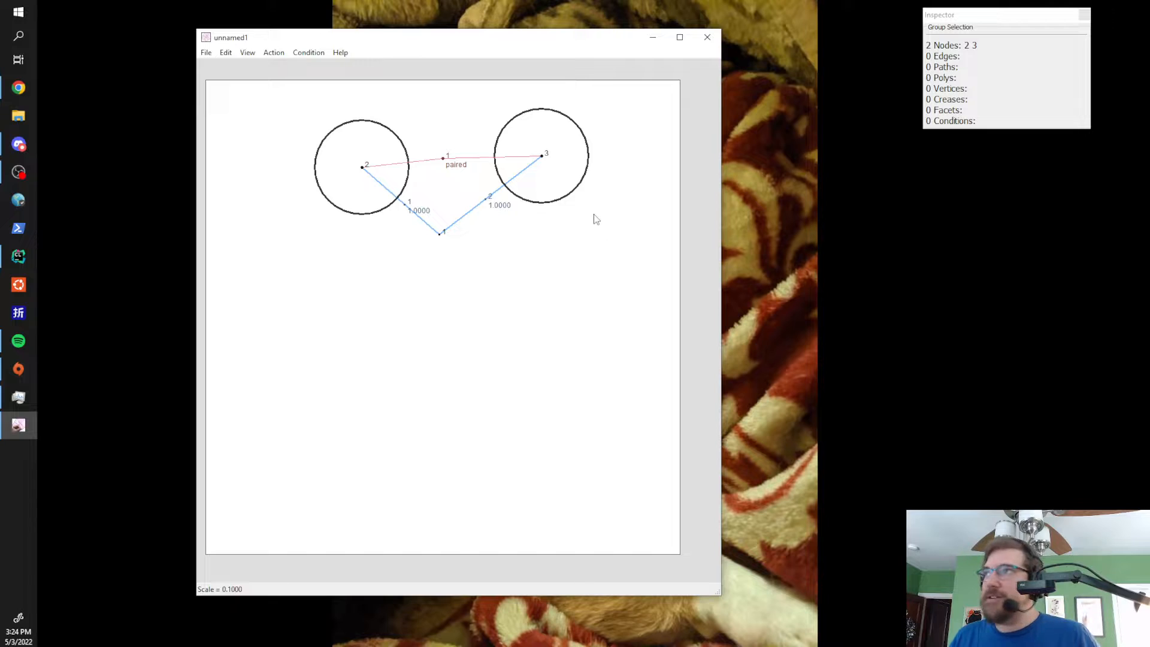
- Add a branch node above the central node at about (0.49, 0.93) and shift the two paired nodes slightly up and outward
{"action": "left_click", "coordinate": [441, 234]}
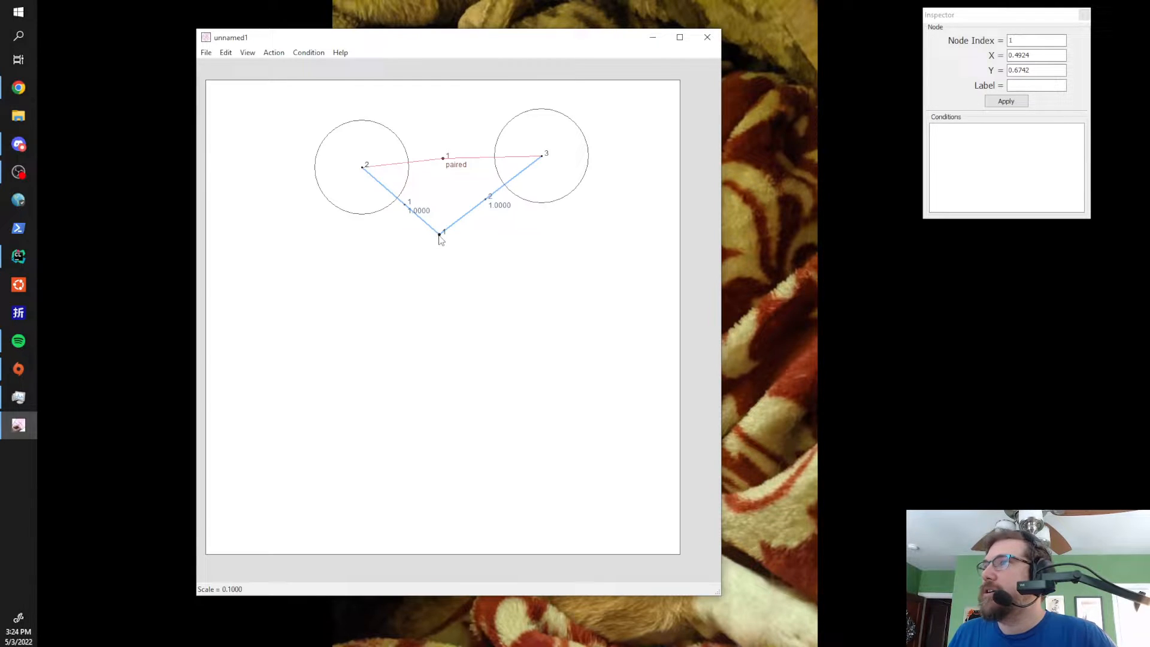
{"action": "left_click", "coordinate": [446, 93]}
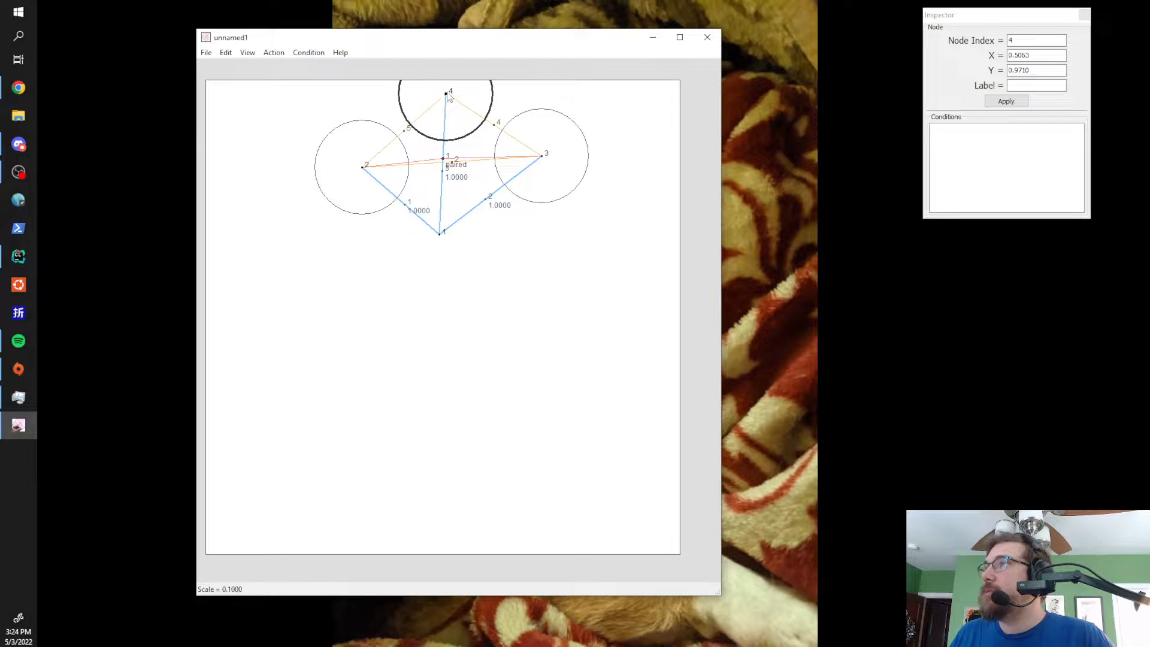
{"action": "mouse_move", "coordinate": [448, 96]}
{"action": "left_mouse_down"}
{"action": "mouse_move", "coordinate": [461, 135]}
{"action": "mouse_move", "coordinate": [442, 113]}
{"action": "left_mouse_up"}
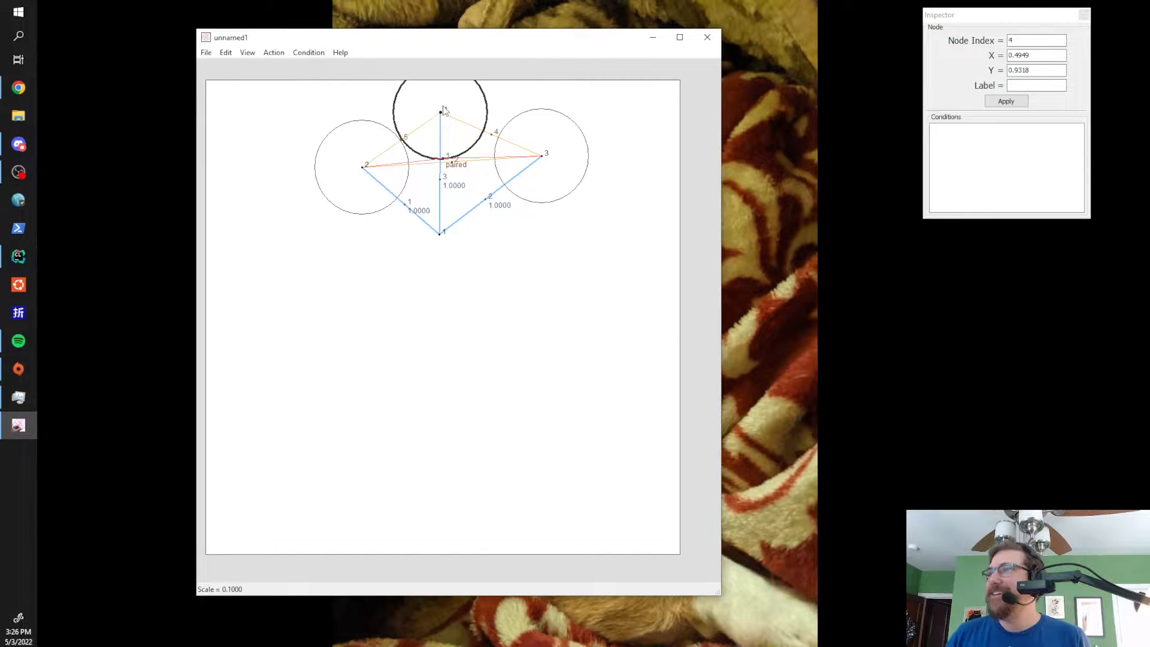
{"action": "left_click_drag", "start_coordinate": [362, 167], "coordinate": [357, 153]}
{"action": "left_click_drag", "start_coordinate": [543, 157], "coordinate": [552, 140]}
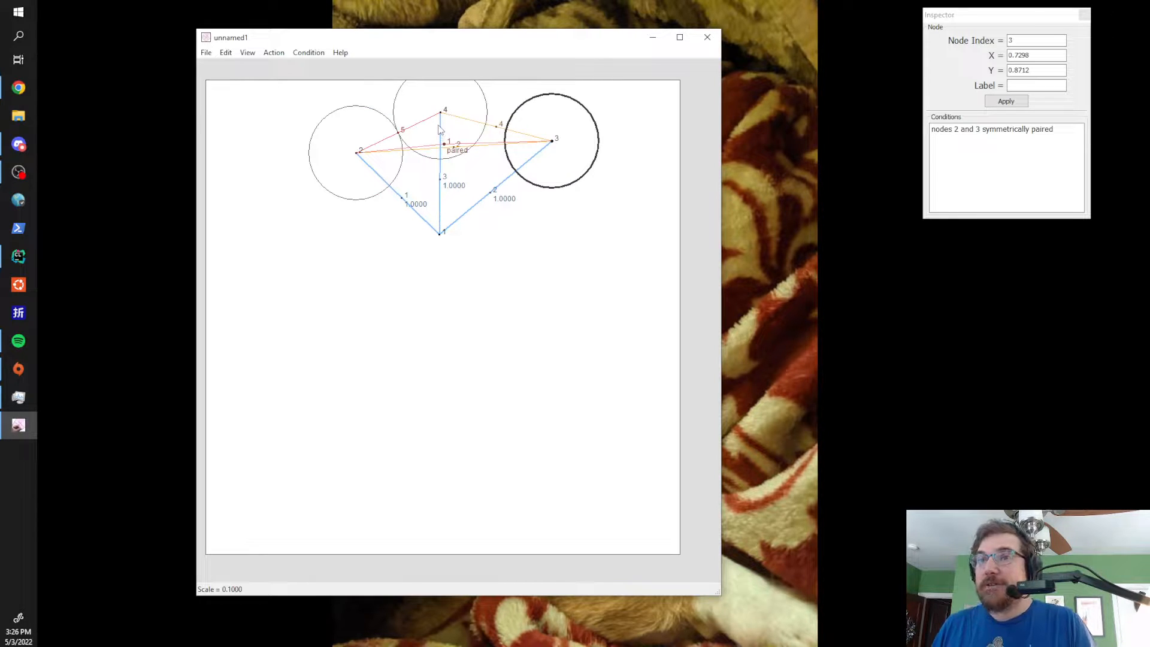
- Branch two side nodes horizontally from the central node, at about (0.17, 0.66) and (0.88, 0.68)
{"action": "left_click", "coordinate": [441, 236]}
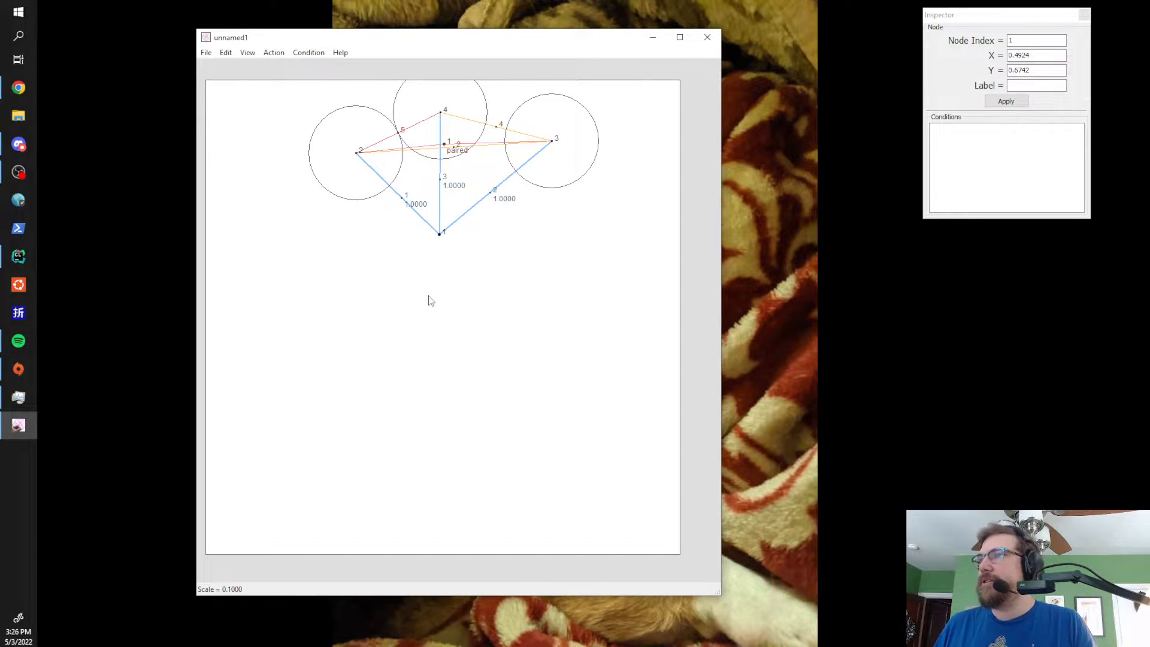
{"action": "left_click", "coordinate": [287, 240]}
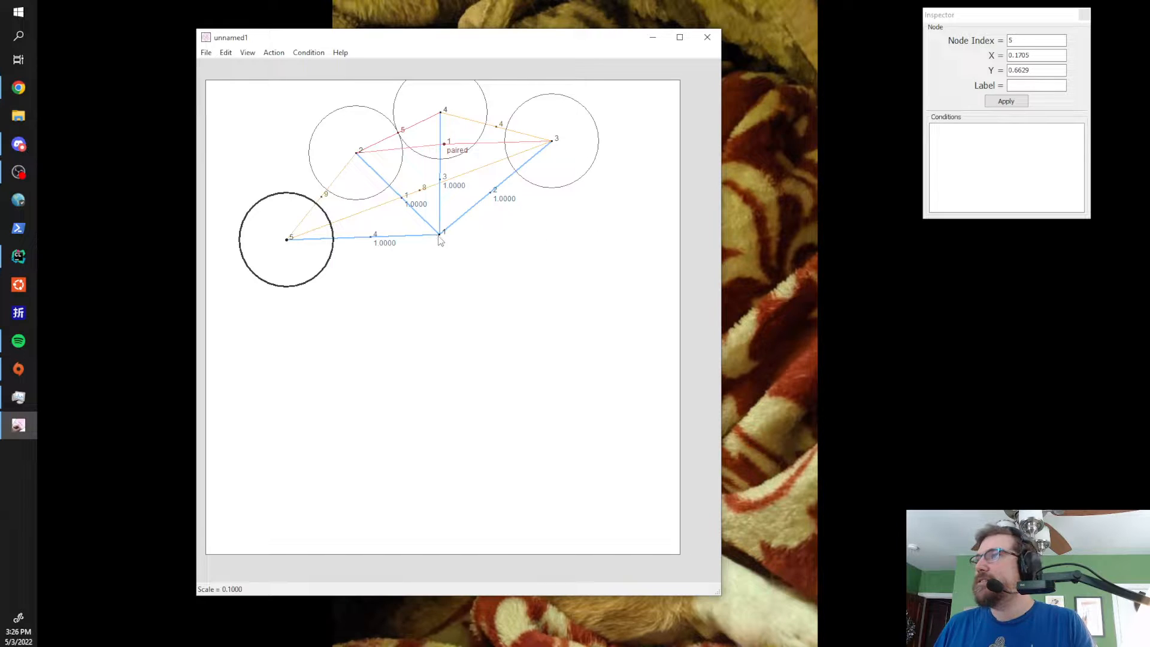
{"action": "left_click", "coordinate": [441, 234]}
{"action": "left_click", "coordinate": [625, 233]}
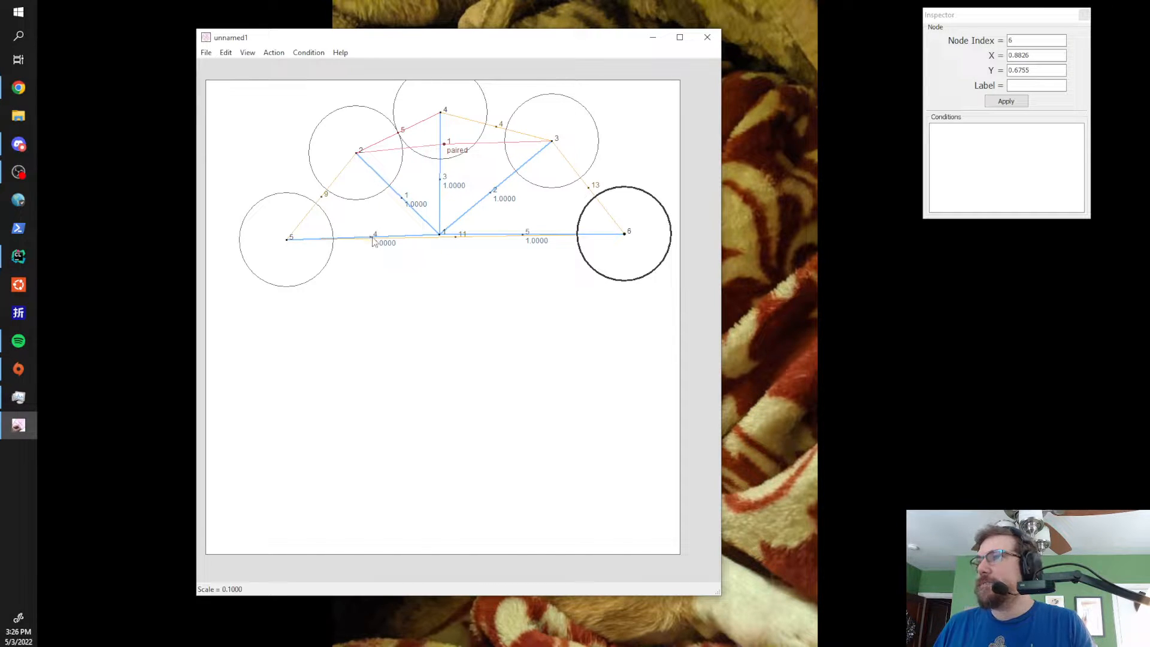
- Set the lengths of both horizontal side edges, 4 and 5, to 2
{"action": "left_click", "coordinate": [372, 238]}
{"action": "left_click", "coordinate": [524, 236], "text": "shift"}
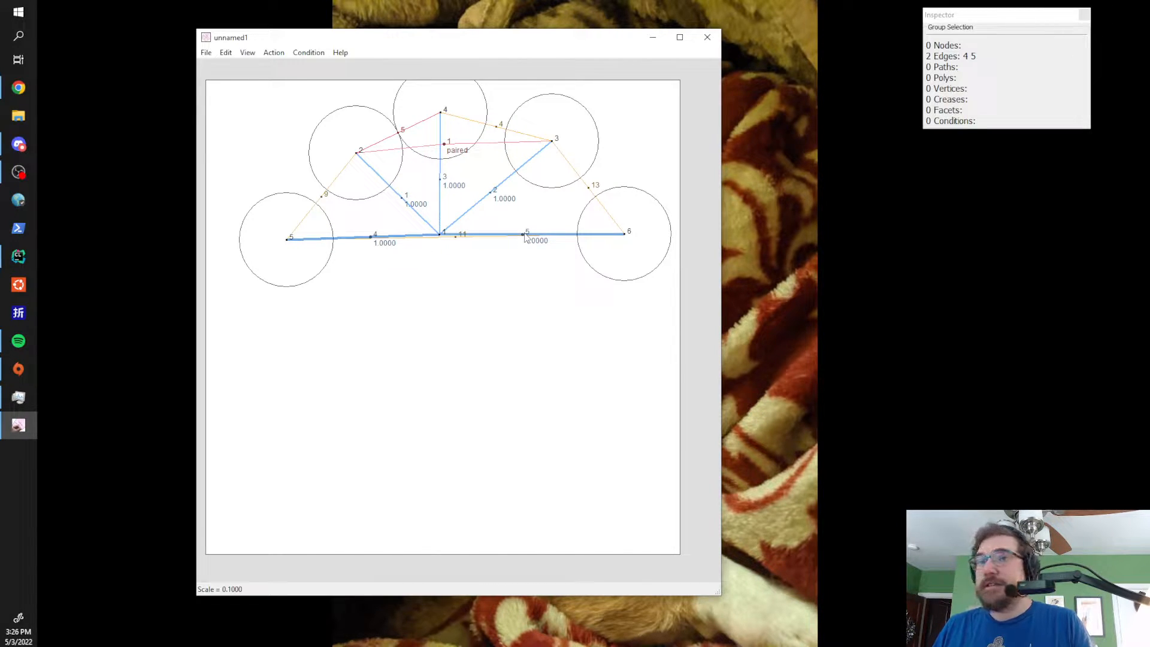
{"action": "key", "text": "ctrl+l"}
{"action": "type", "text": "2"}
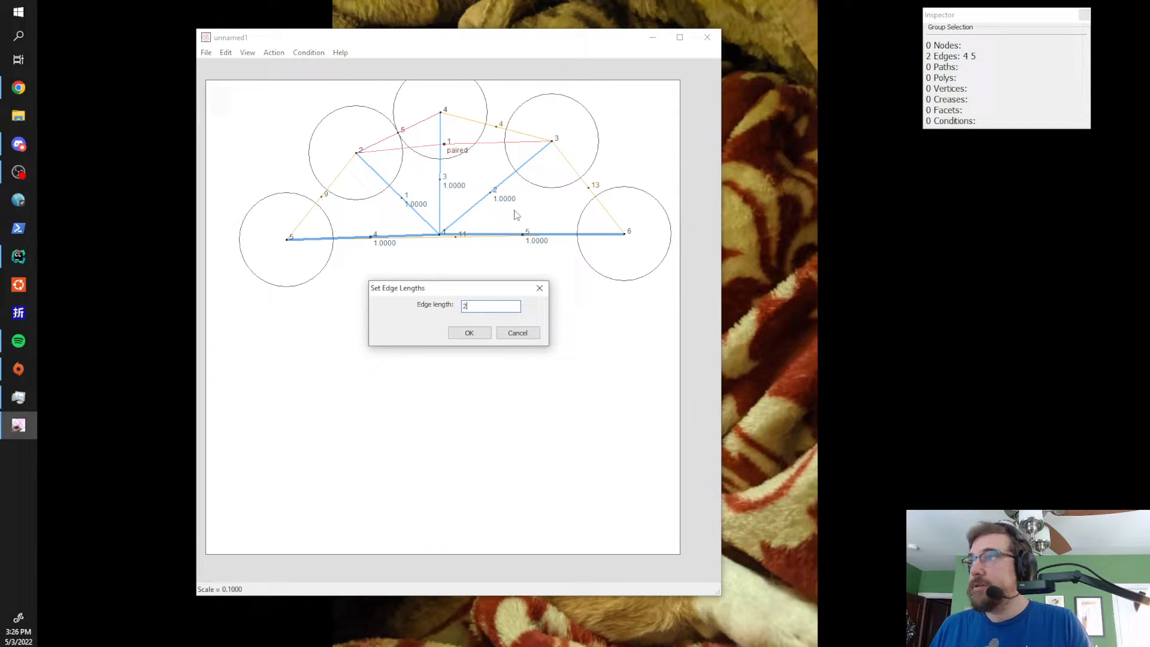
{"action": "left_click", "coordinate": [469, 334]}
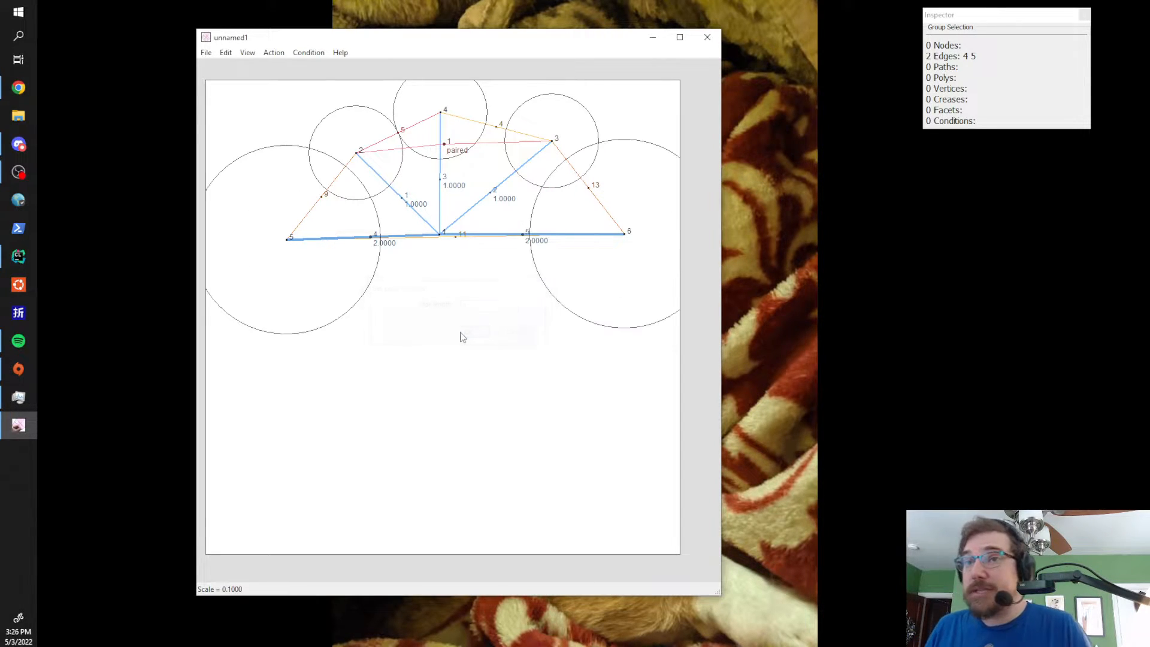
- Add a body node below the central node at about (0.49, 0.37) and set its edge length to 2
{"action": "left_click", "coordinate": [440, 235]}
{"action": "left_click", "coordinate": [438, 379]}
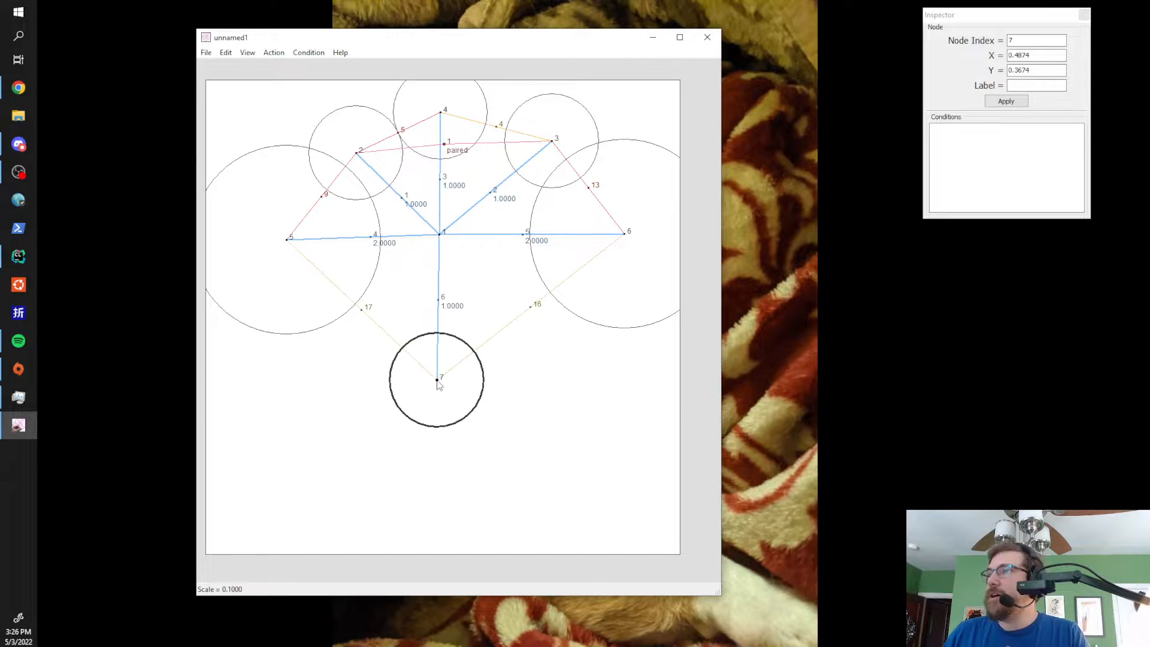
{"action": "left_click", "coordinate": [438, 303]}
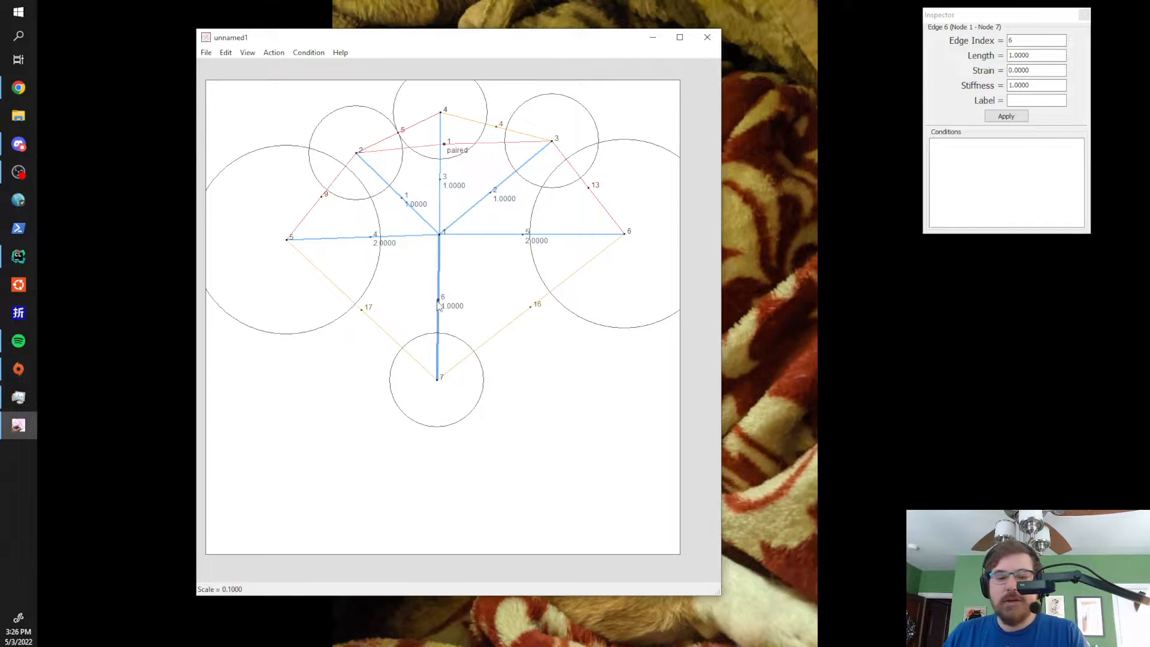
{"action": "key", "text": "ctrl+l"}
{"action": "type", "text": "2"}
{"action": "left_click", "coordinate": [470, 333]}
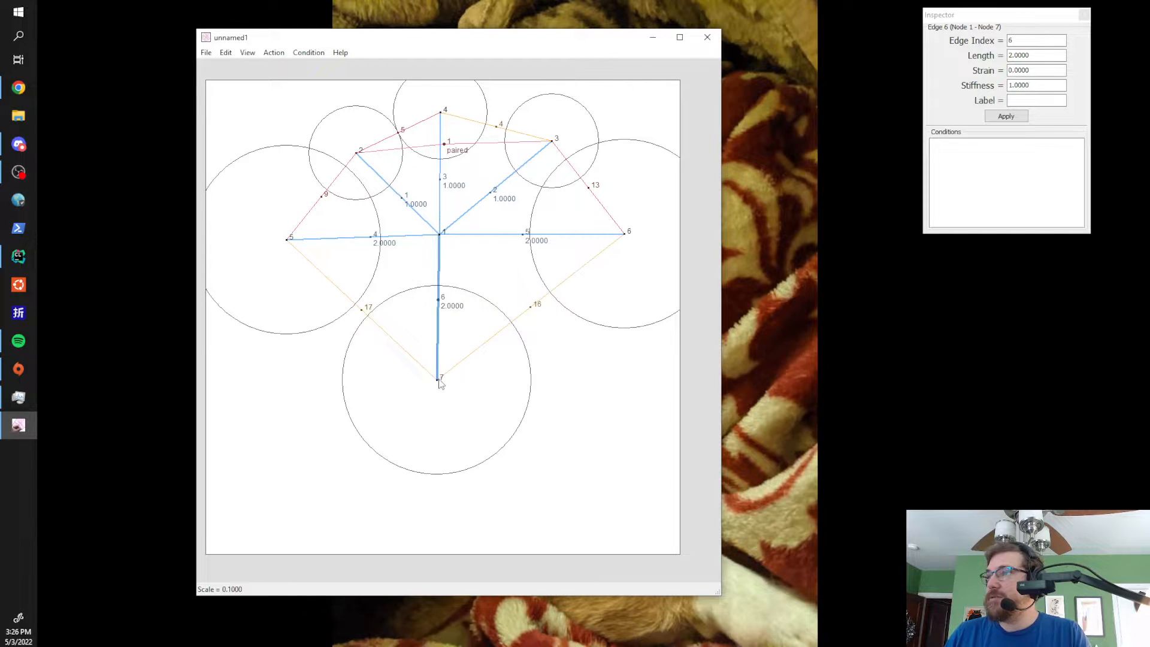
- Branch two lower side nodes from body node 7, one on each side and slightly below it
{"action": "left_click", "coordinate": [439, 382]}
{"action": "left_click", "coordinate": [268, 407]}
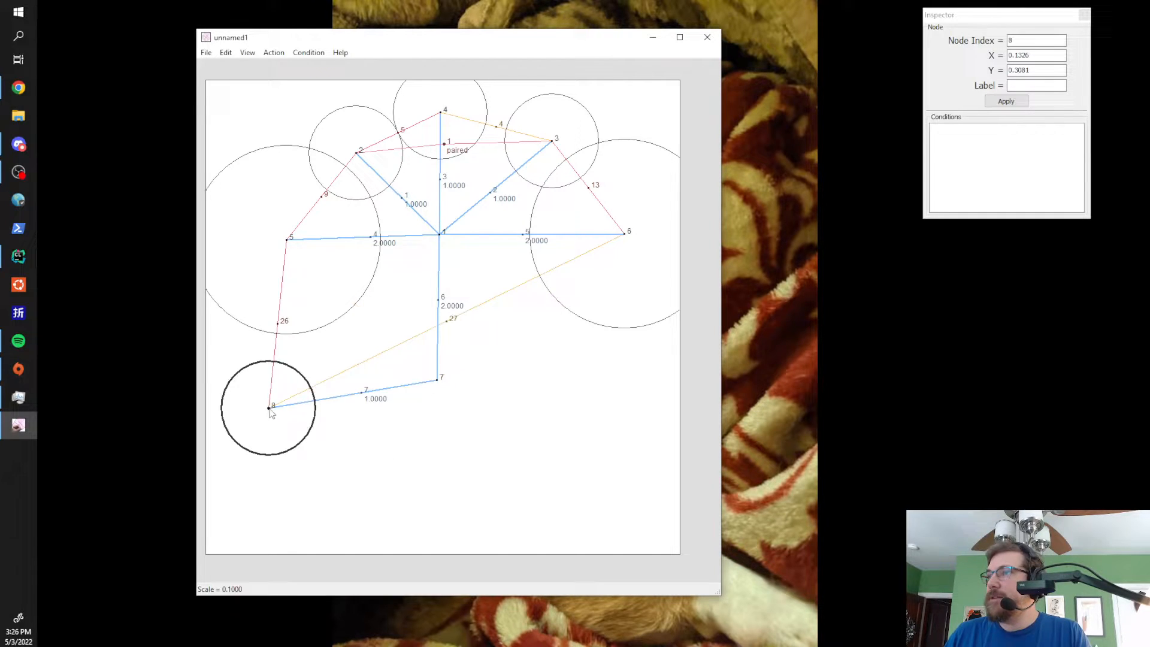
{"action": "left_click", "coordinate": [437, 385]}
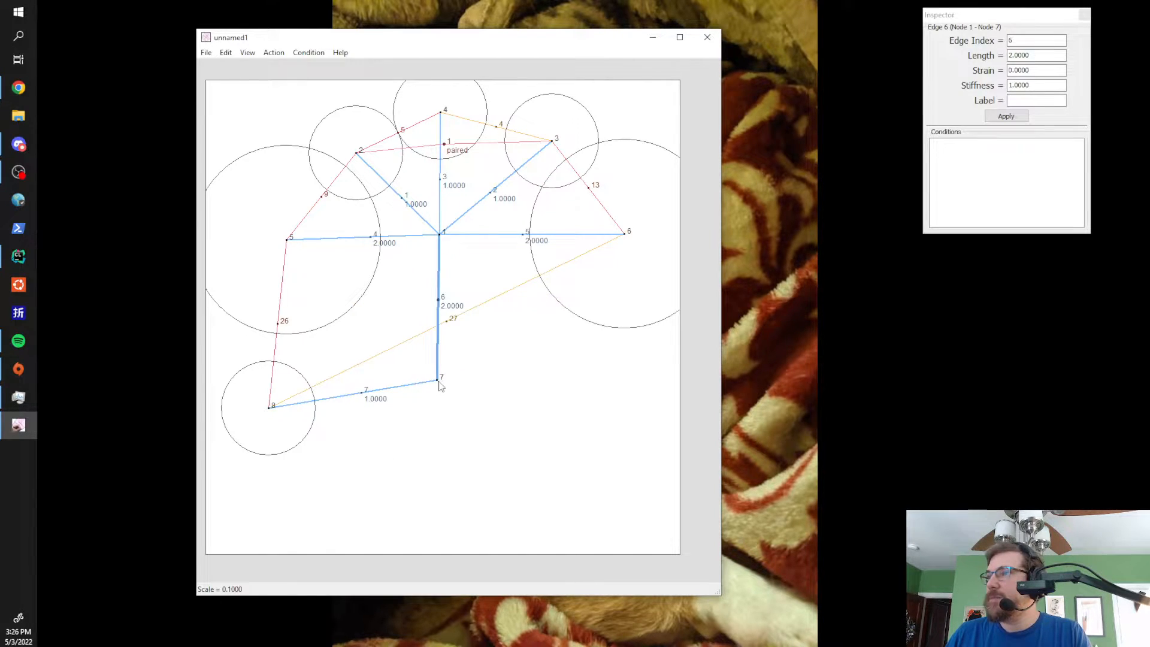
{"action": "left_click", "coordinate": [439, 382]}
{"action": "left_click", "coordinate": [633, 429]}
- Set the lengths of the two lower side edges, 7 and 8, to 2
{"action": "left_click", "coordinate": [364, 393]}
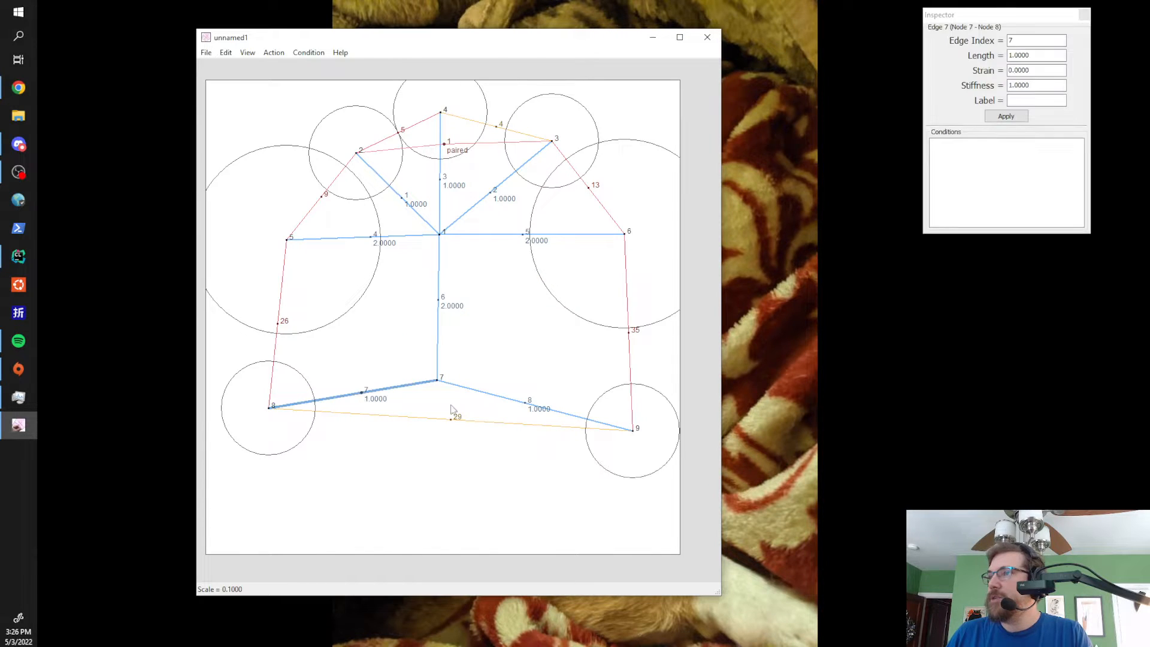
{"action": "left_click", "coordinate": [526, 405], "text": "shift"}
{"action": "key", "text": "ctrl+l"}
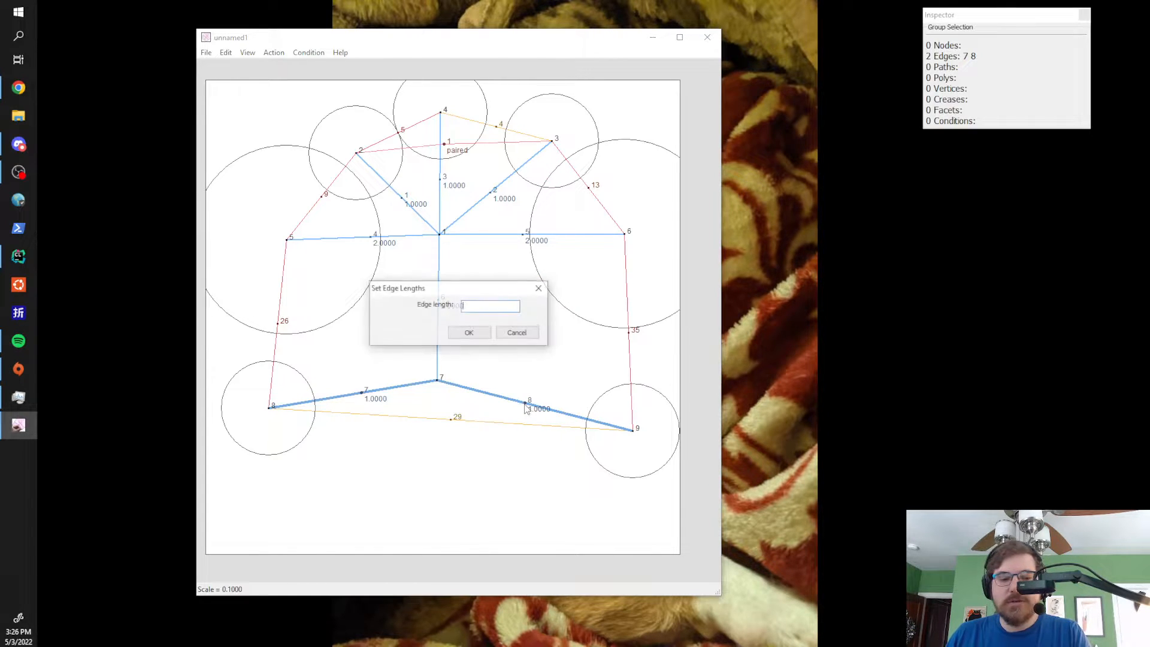
{"action": "type", "text": "2"}
{"action": "left_click", "coordinate": [470, 331]}
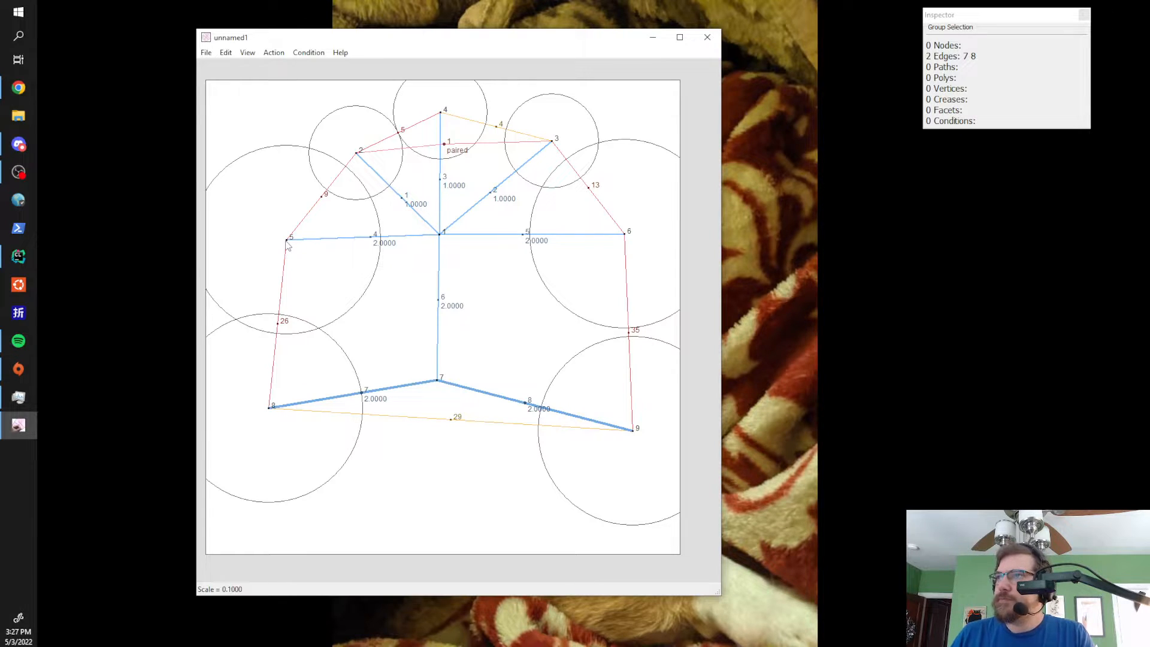
- Pair the middle side nodes 5 and 6 about the symmetry line
{"action": "left_click", "coordinate": [288, 240]}
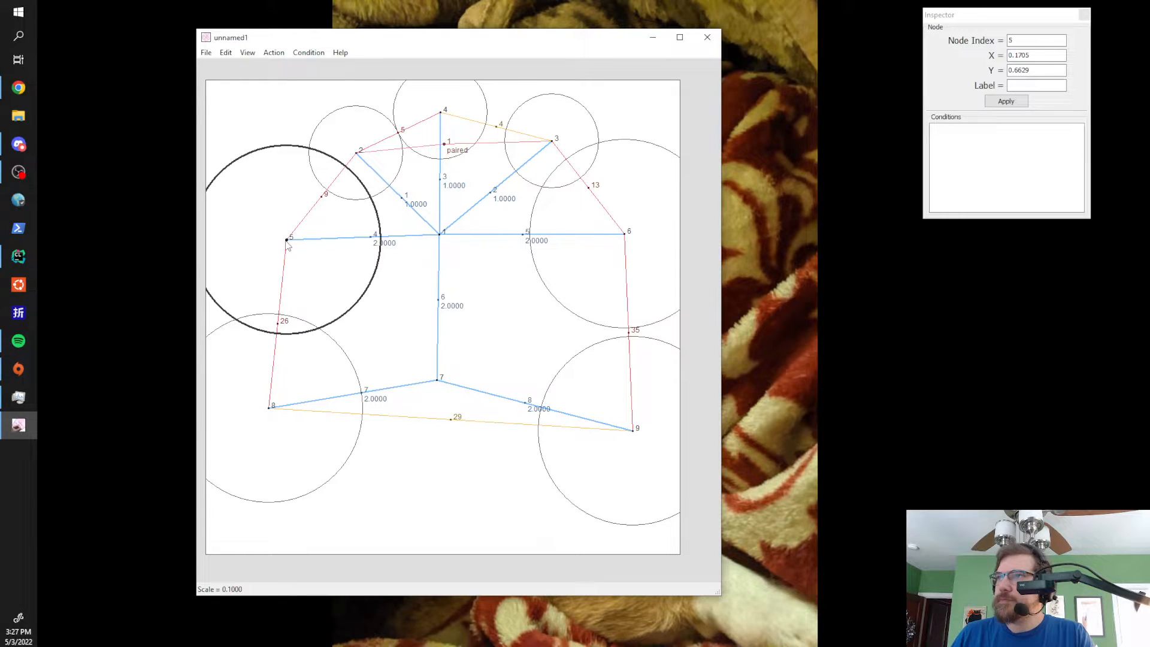
{"action": "left_click", "coordinate": [627, 238], "text": "shift"}
{"action": "left_click", "coordinate": [308, 53]}
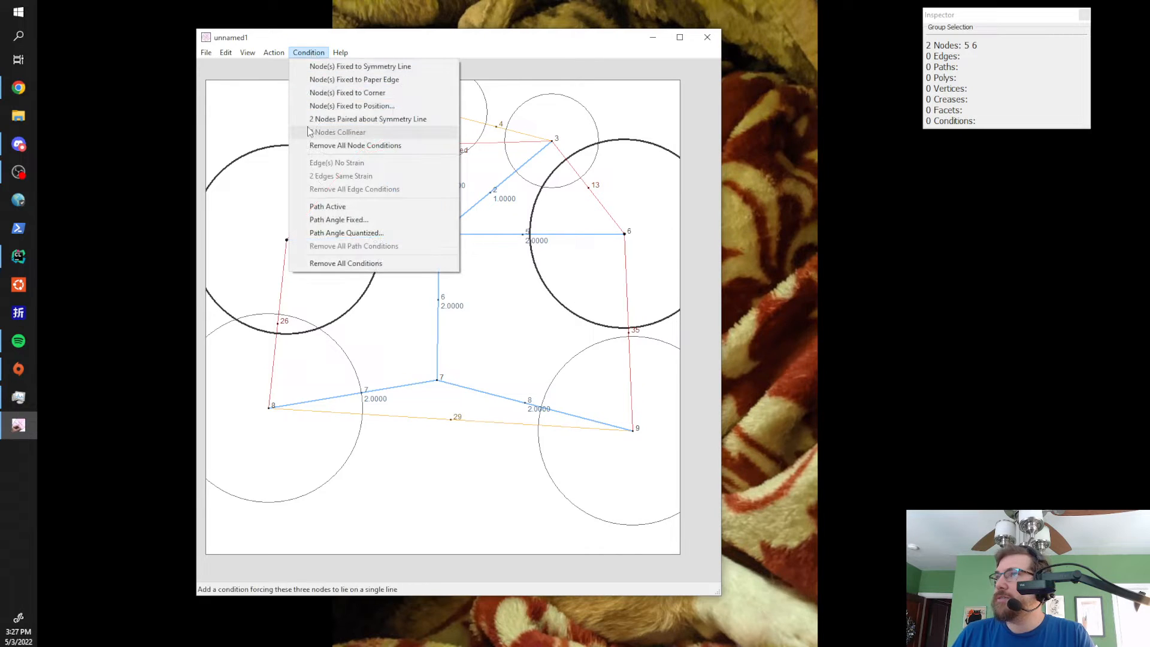
{"action": "left_click", "coordinate": [359, 118]}
- Pair the lower side nodes 8 and 9 about the symmetry line
{"action": "left_click", "coordinate": [269, 407]}
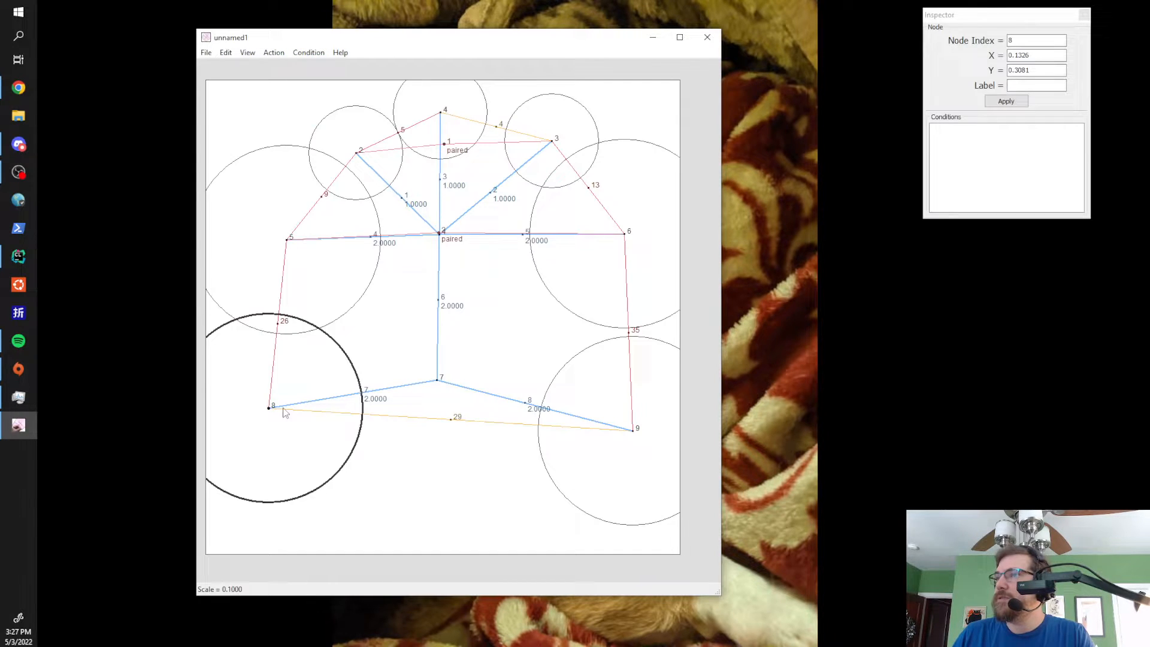
{"action": "left_click", "coordinate": [636, 431], "text": "shift"}
{"action": "left_click", "coordinate": [308, 53]}
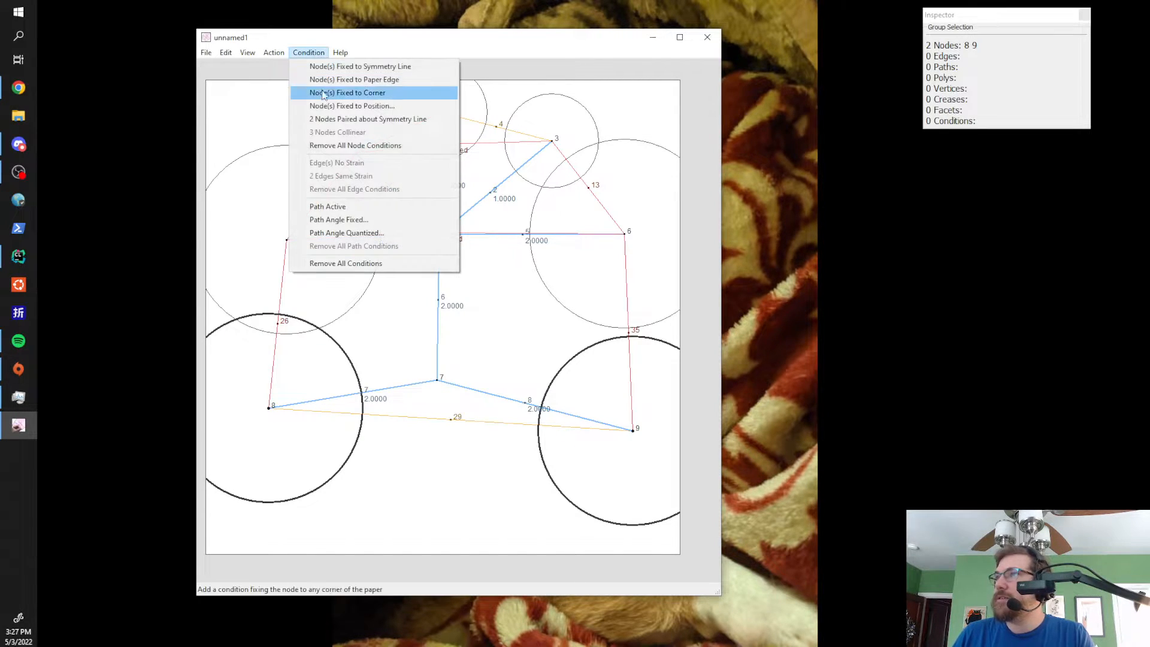
{"action": "left_click", "coordinate": [334, 119]}
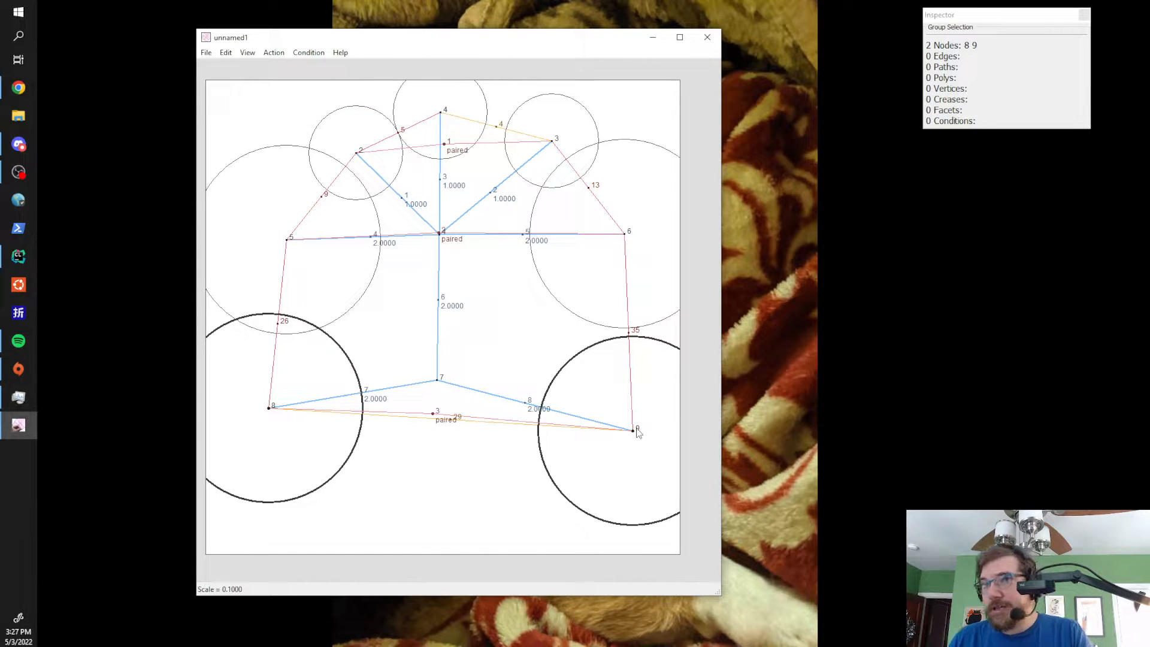
{"action": "left_click", "coordinate": [309, 53]}
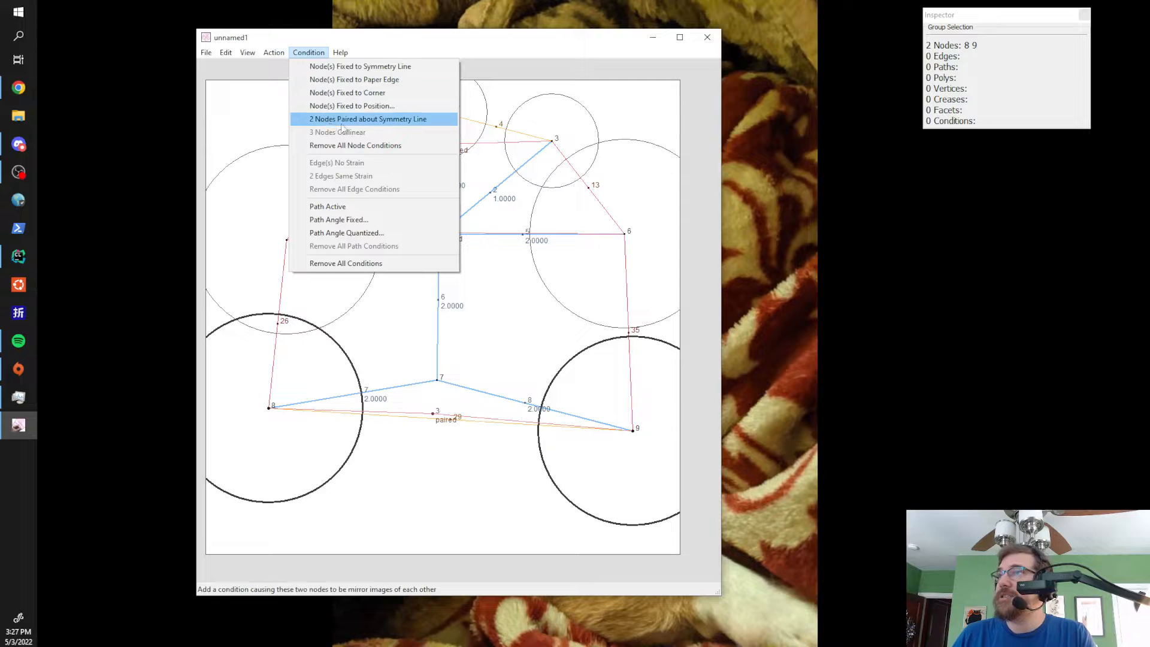
- Branch a lower centre node from body node 7, almost straight below it at about (0.51, 0.16)
{"action": "left_click", "coordinate": [511, 42]}
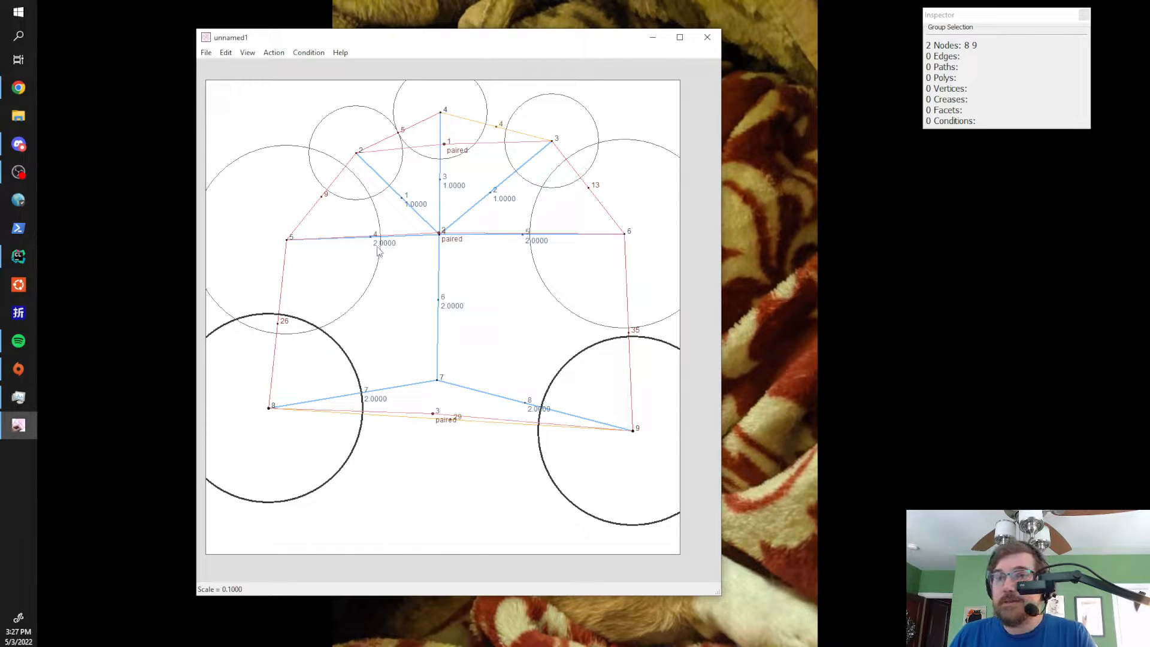
{"action": "left_click", "coordinate": [441, 113]}
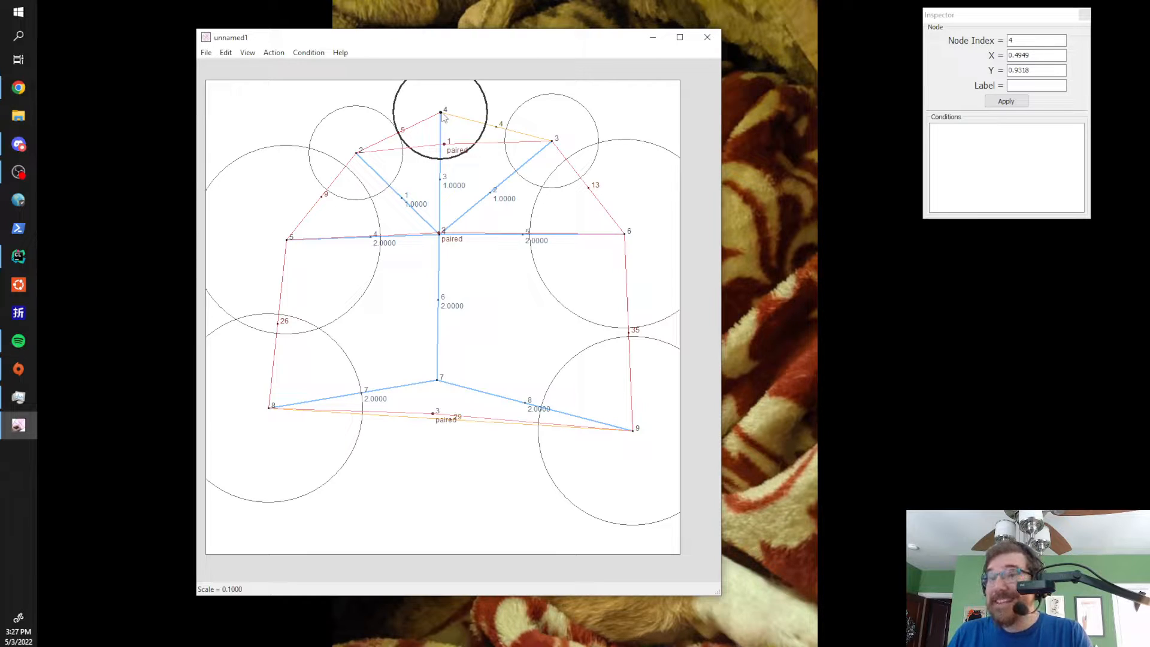
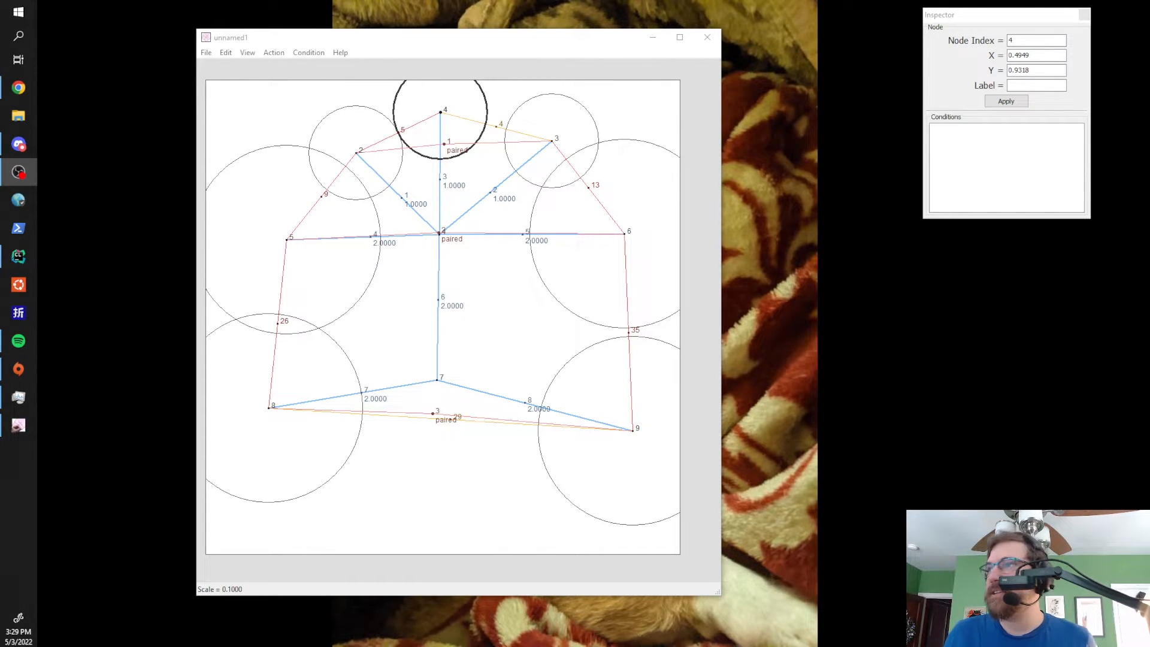
{"action": "left_click", "coordinate": [437, 382]}
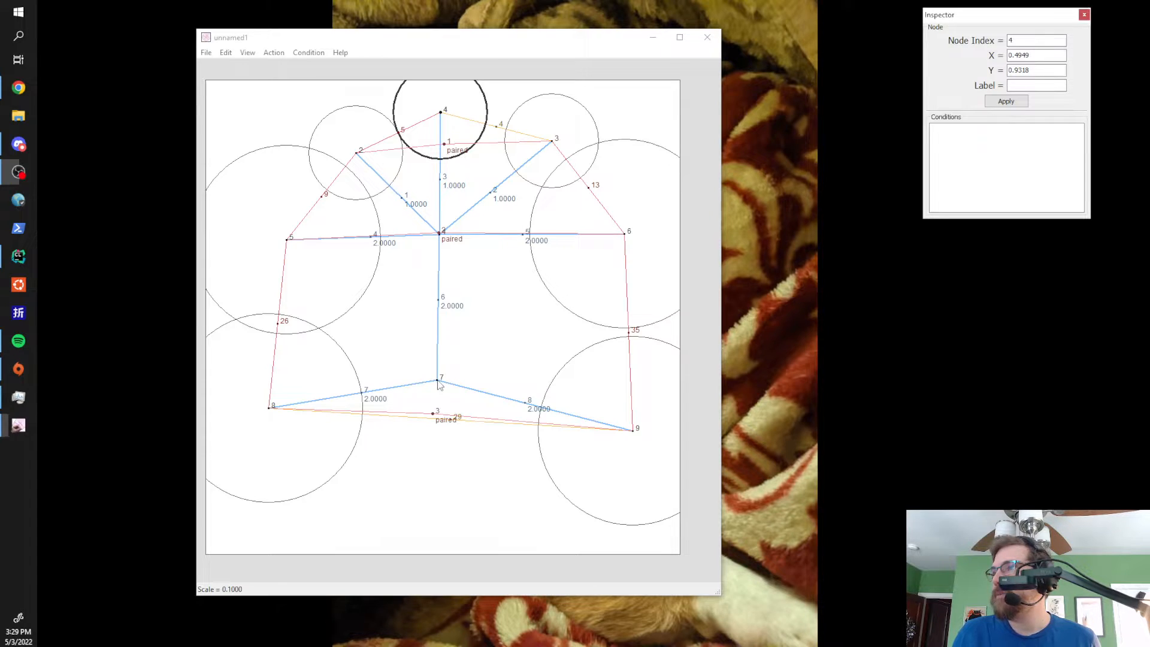
{"action": "left_click", "coordinate": [437, 381]}
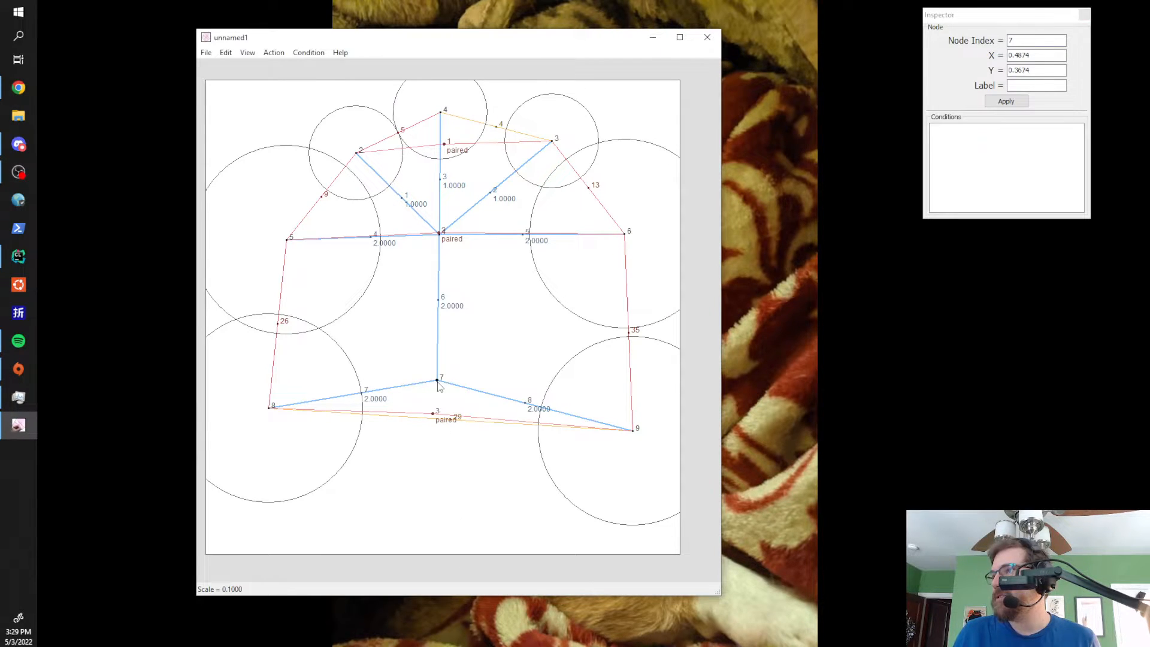
{"action": "left_click", "coordinate": [446, 479]}
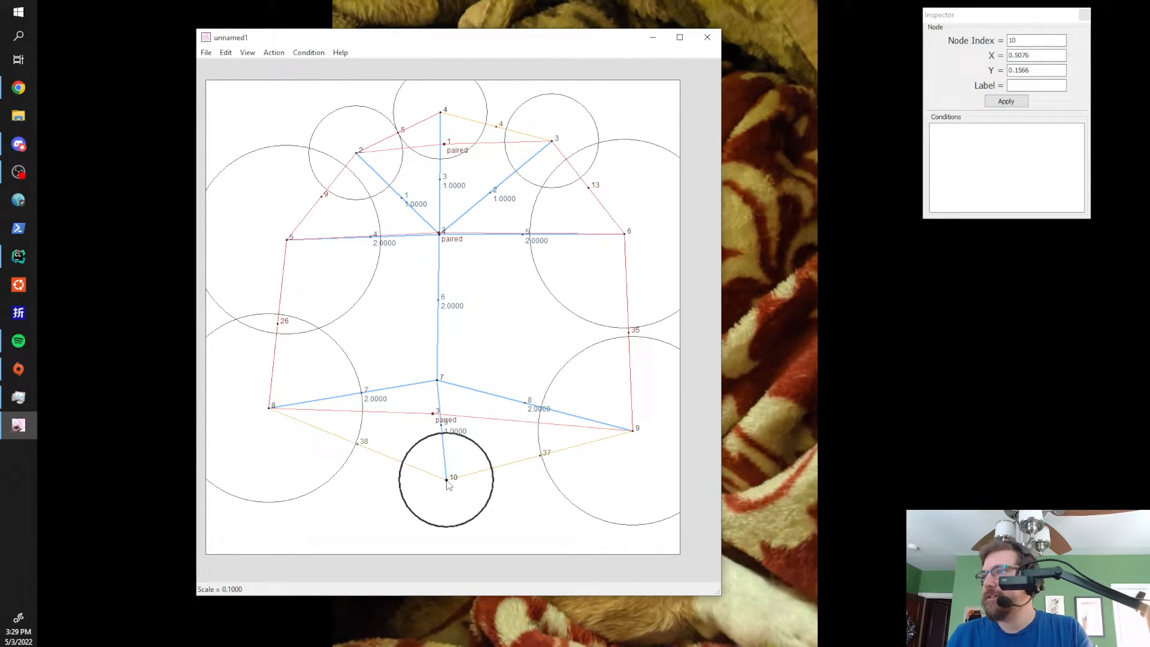
- Set the length of the edge between nodes 7 and 10 to 2
{"action": "left_click", "coordinate": [442, 428]}
{"action": "type", "text": "l"}
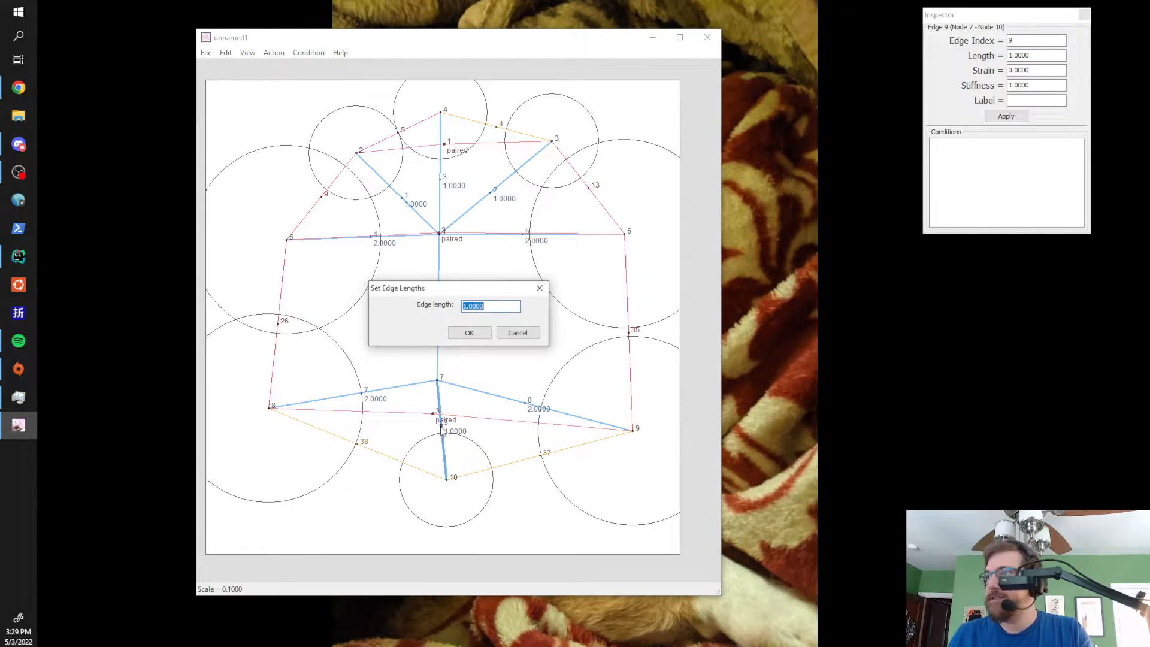
{"action": "type", "text": "2"}
{"action": "left_click", "coordinate": [470, 336]}
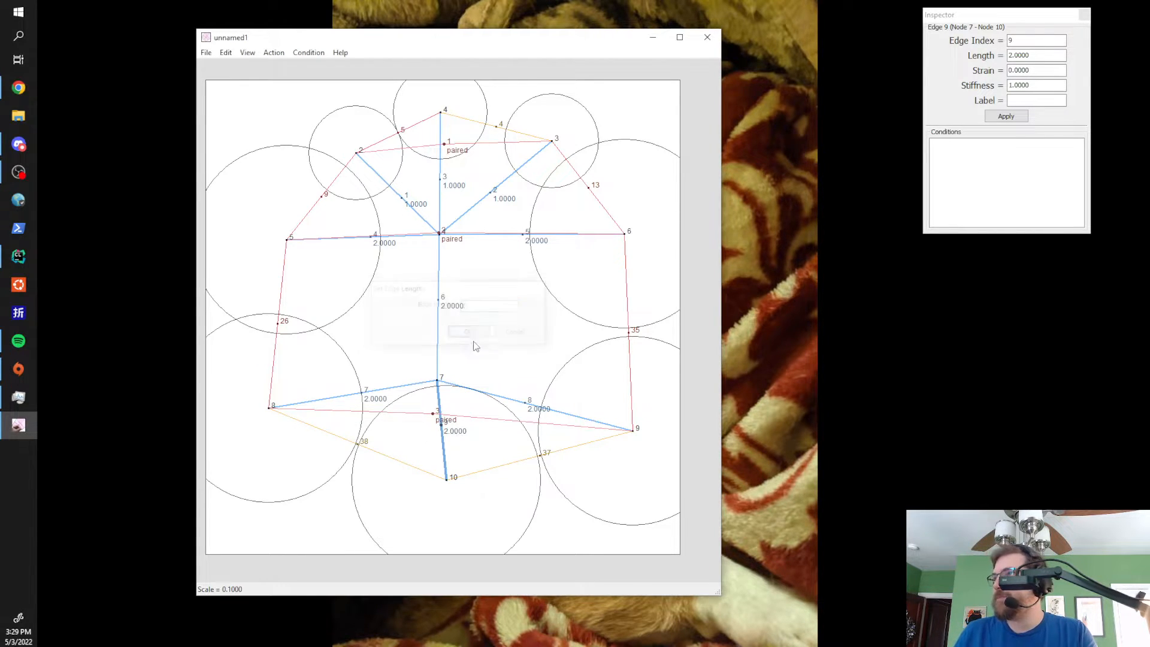
- Fix the centre nodes 10 and 4 to the symmetry line
{"action": "left_click", "coordinate": [447, 480]}
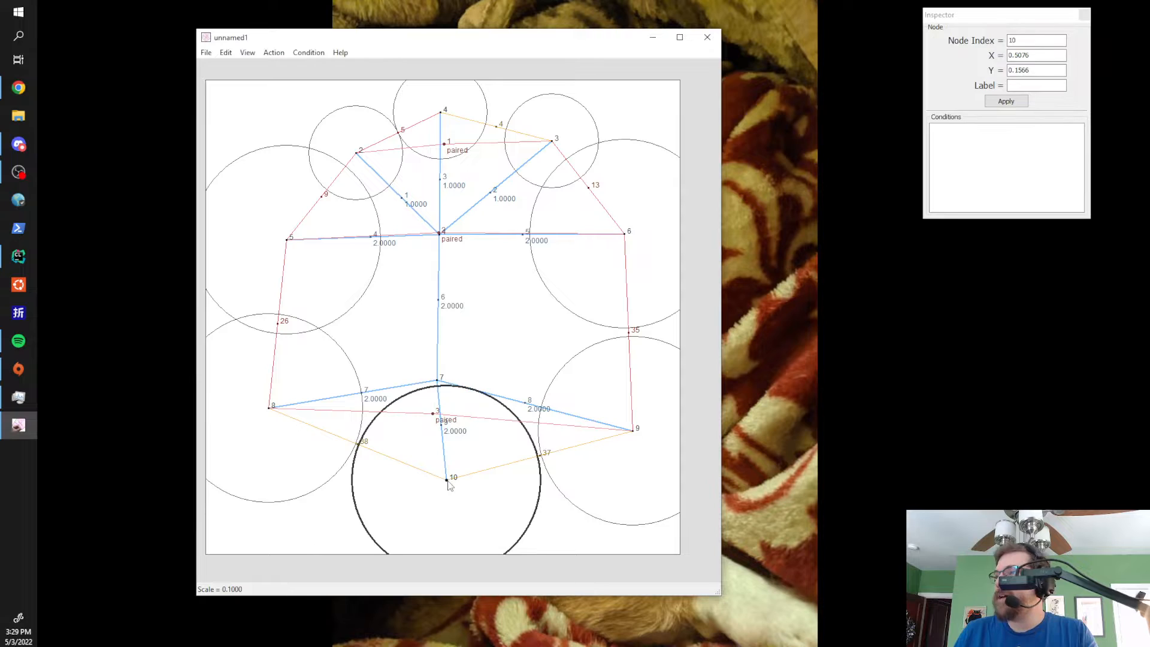
{"action": "left_click", "coordinate": [441, 113], "text": "shift"}
{"action": "left_click", "coordinate": [308, 53]}
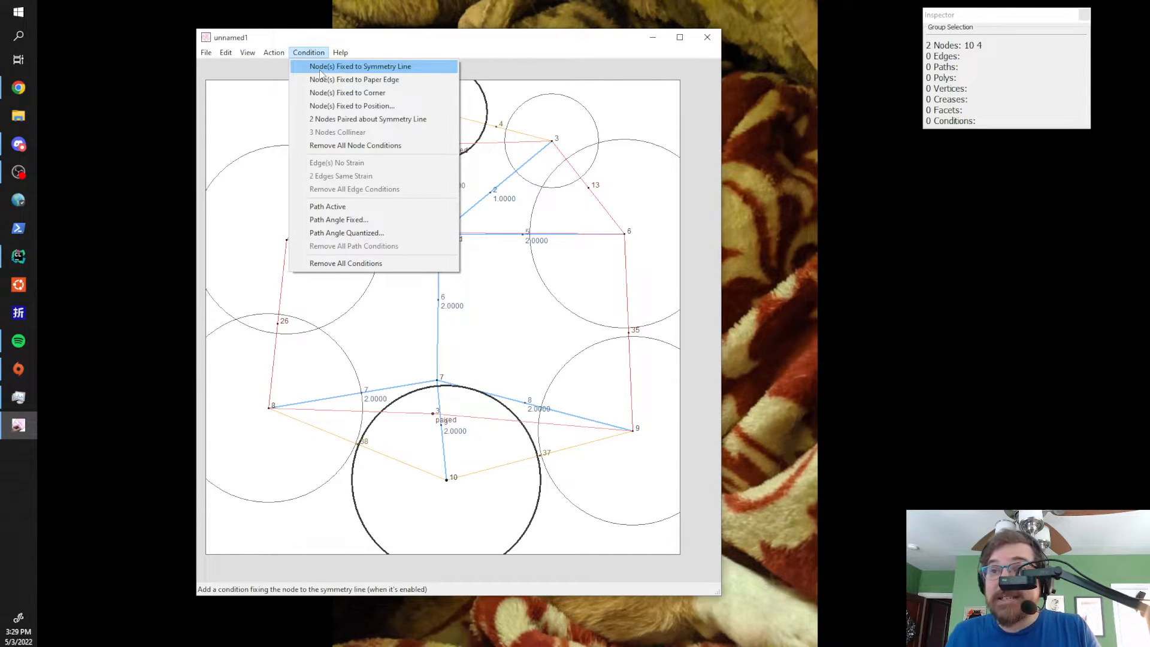
{"action": "left_click", "coordinate": [321, 68]}
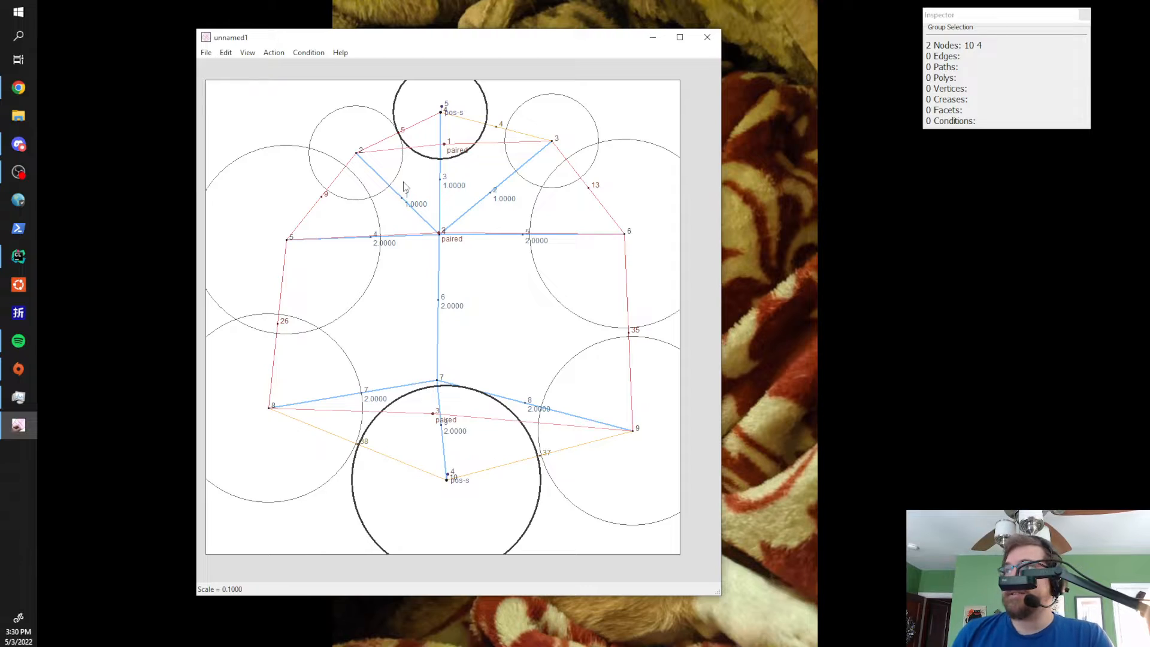
- Move body node 1 slightly up and to the right, to about (0.51, 0.71)
{"action": "left_click", "coordinate": [440, 239]}
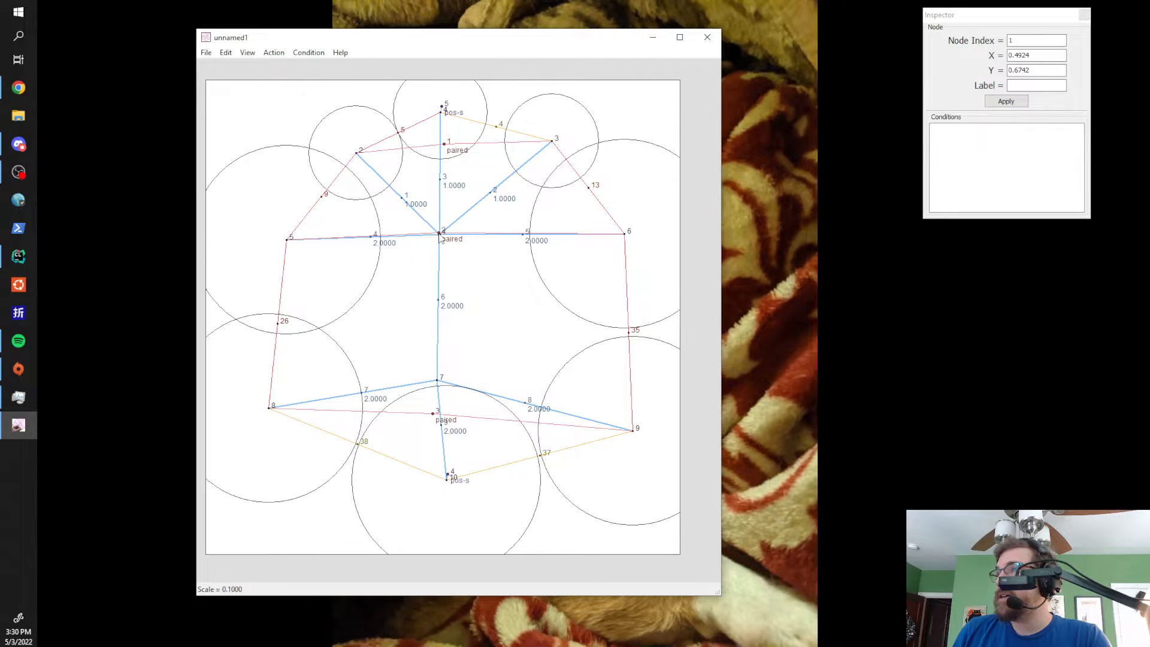
{"action": "left_click_drag", "start_coordinate": [440, 239], "coordinate": [453, 222]}
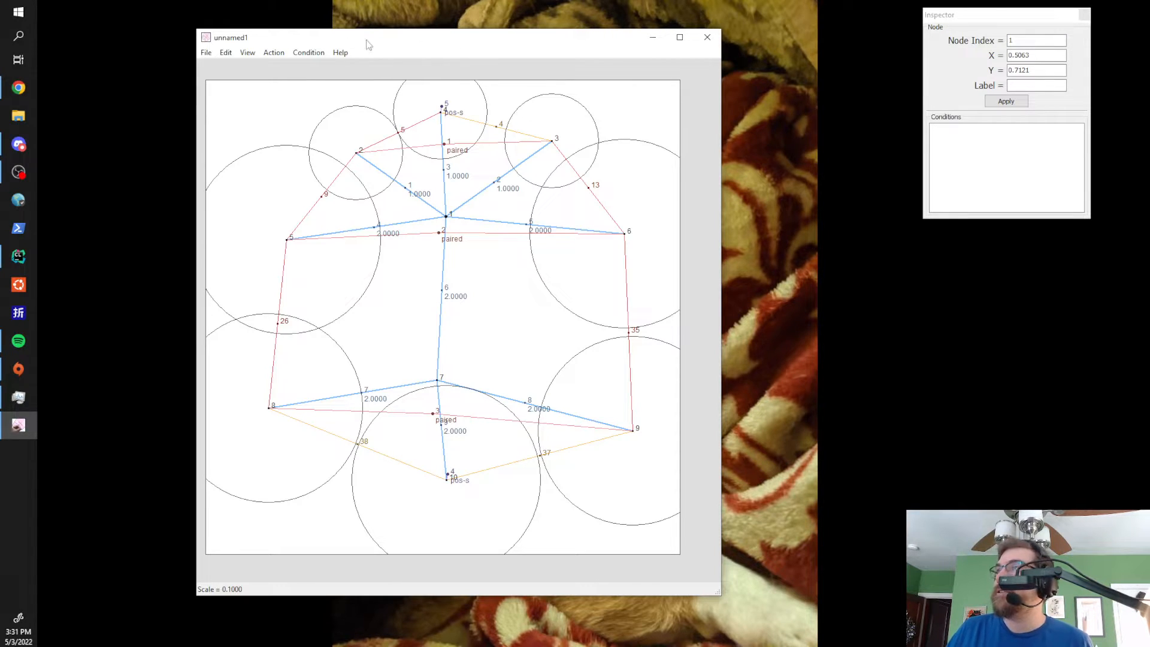
{"action": "left_click", "coordinate": [279, 53]}
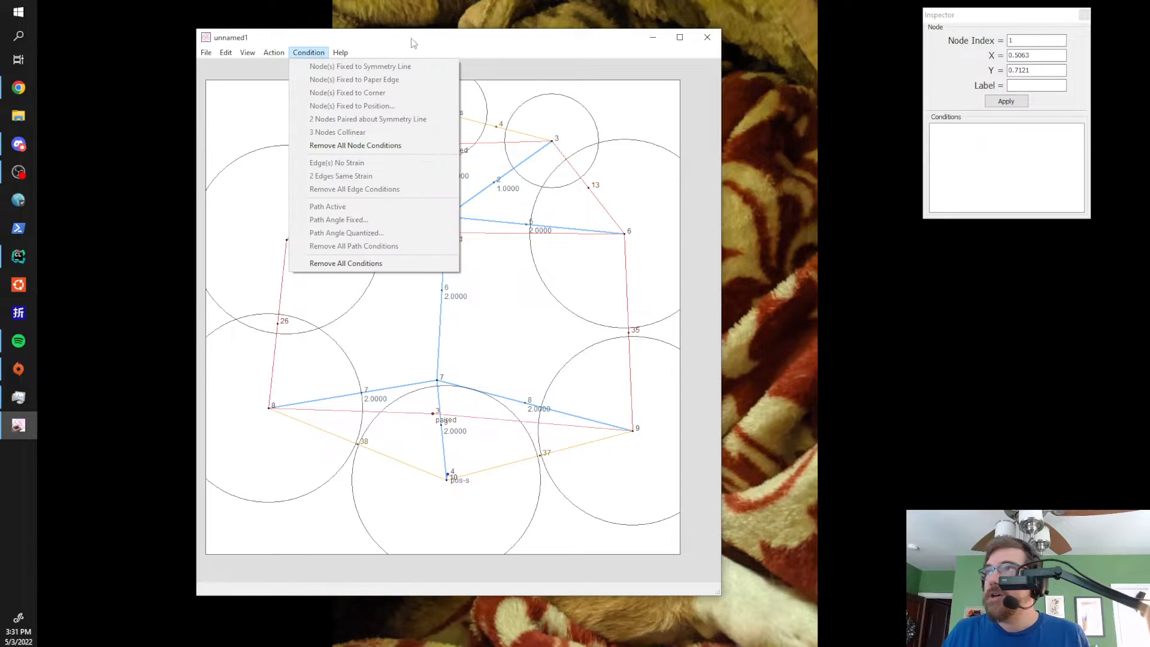
{"action": "left_click", "coordinate": [518, 66]}
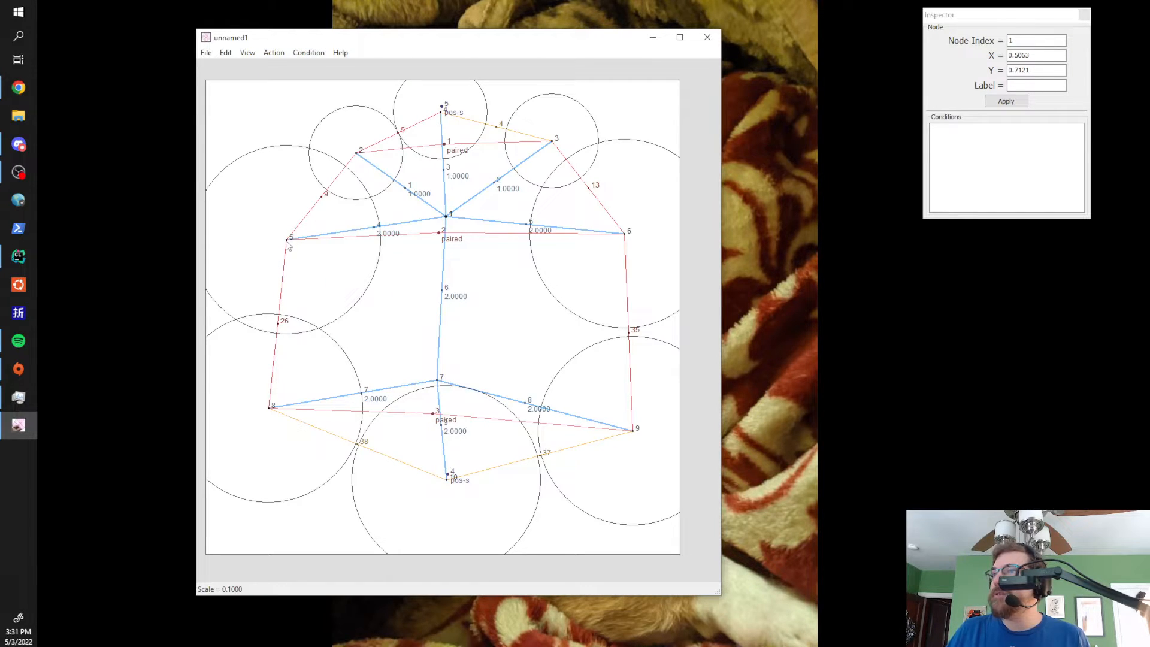
- Move node 5 out to the paper's left edge and node 8 towards the lower left corner, at about (0.03, 0.11)
{"action": "left_click_drag", "start_coordinate": [288, 245], "coordinate": [213, 205]}
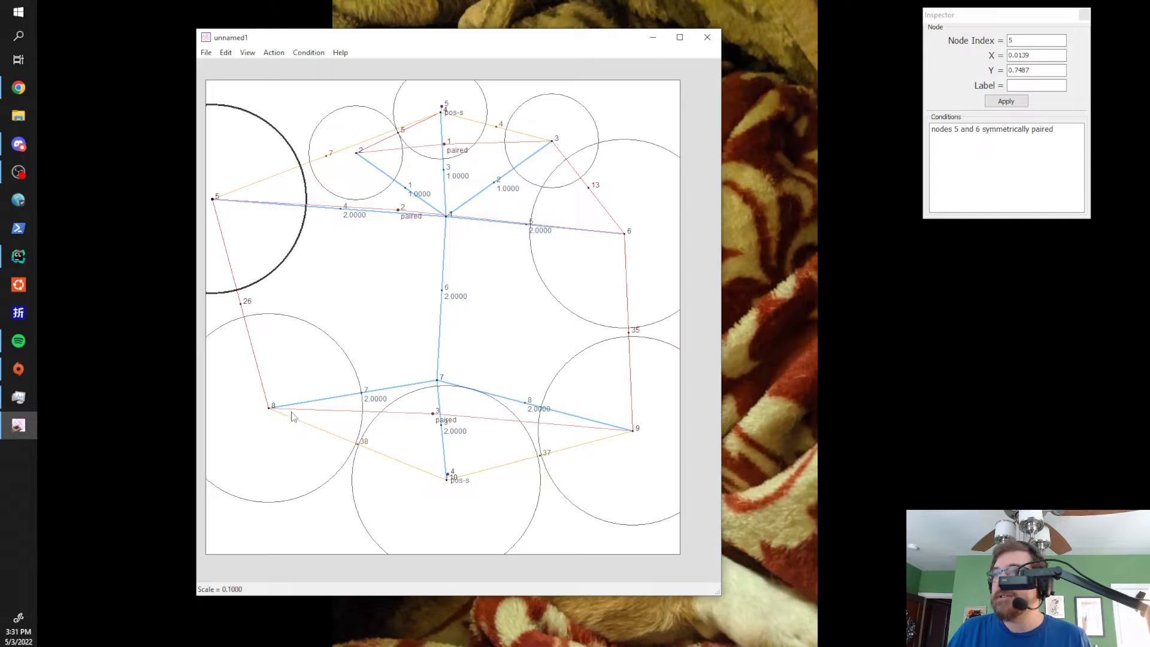
{"action": "left_click_drag", "start_coordinate": [269, 407], "coordinate": [220, 504]}
{"action": "left_click", "coordinate": [220, 485]}
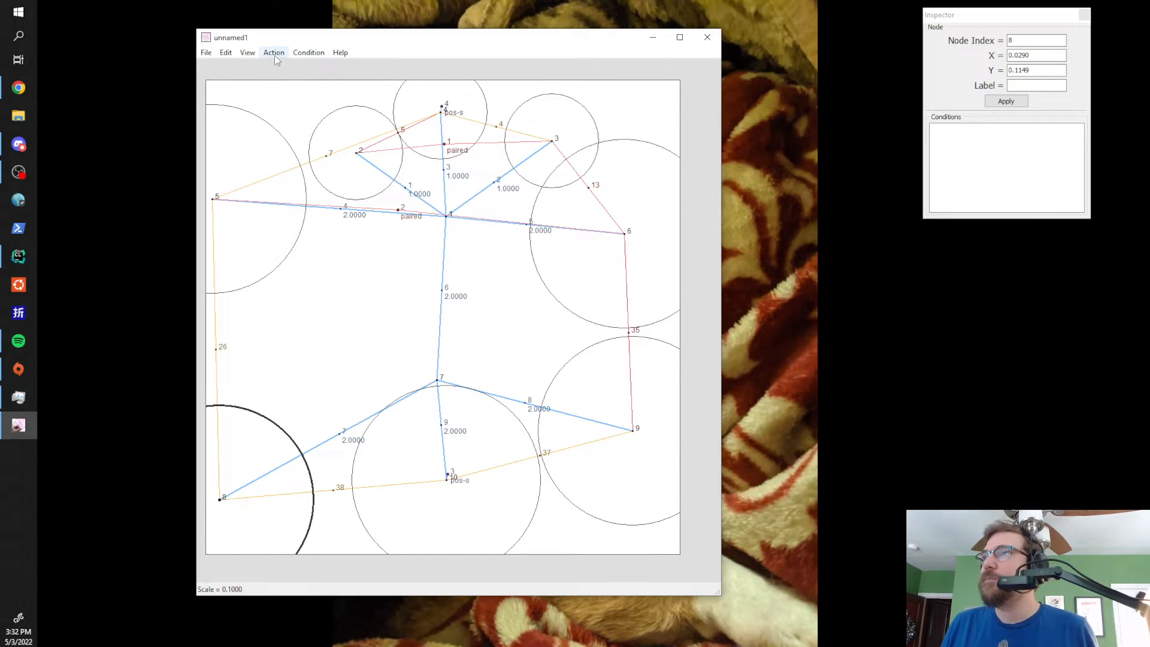
{"action": "left_click", "coordinate": [662, 109]}
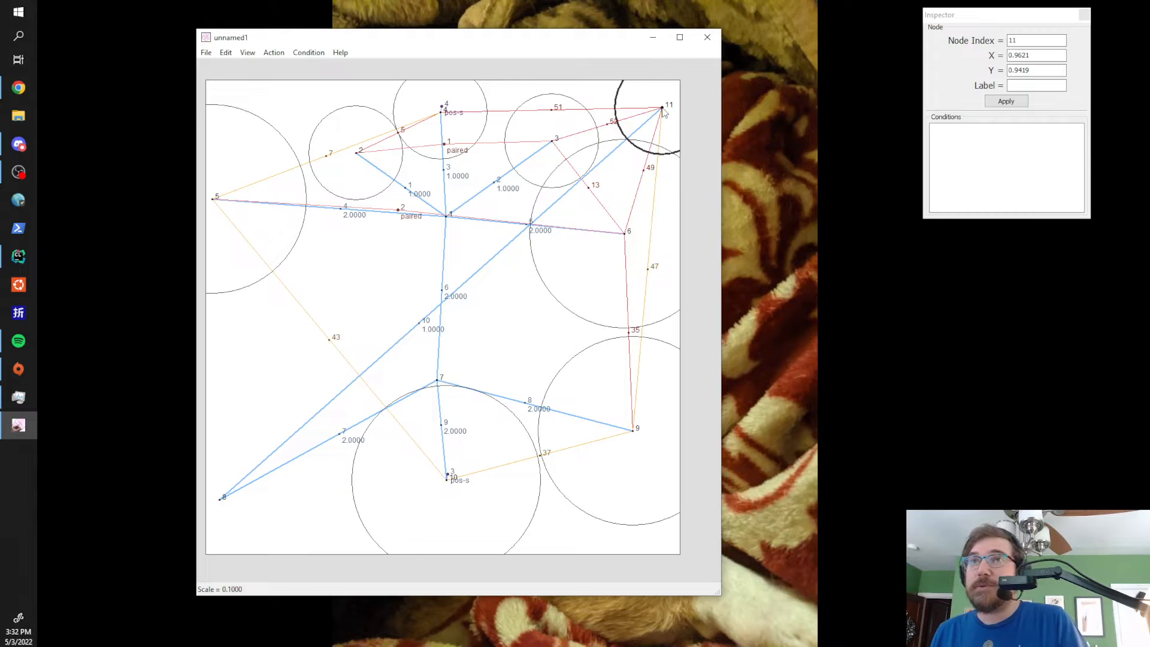
{"action": "left_click", "coordinate": [664, 112]}
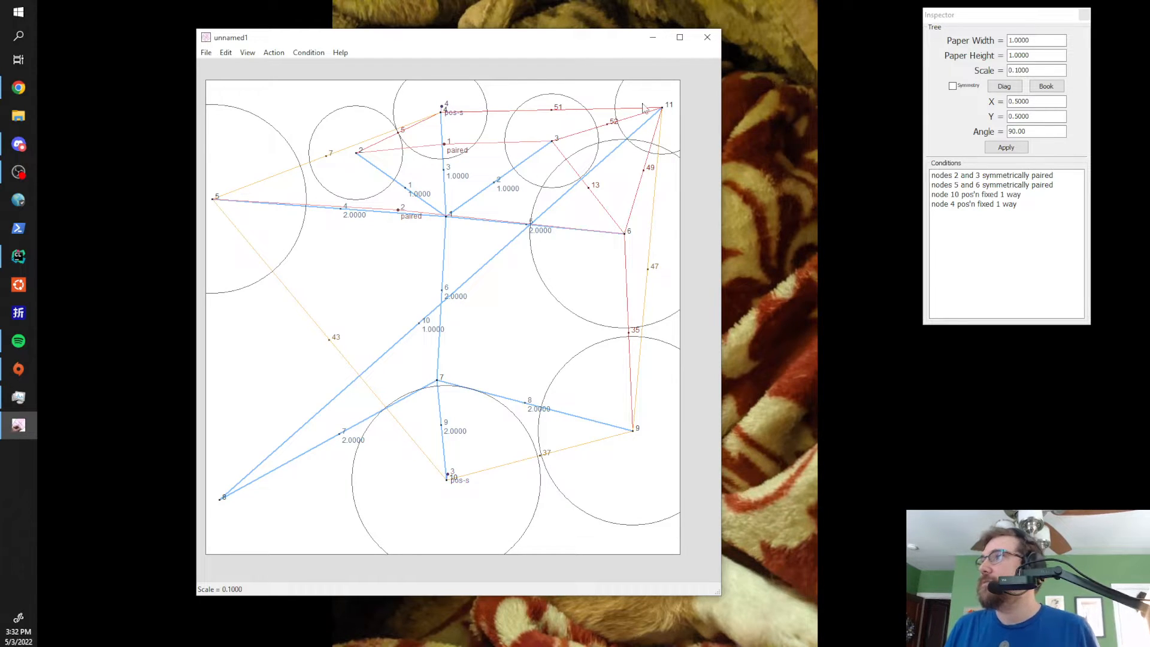
{"action": "left_click", "coordinate": [661, 109]}
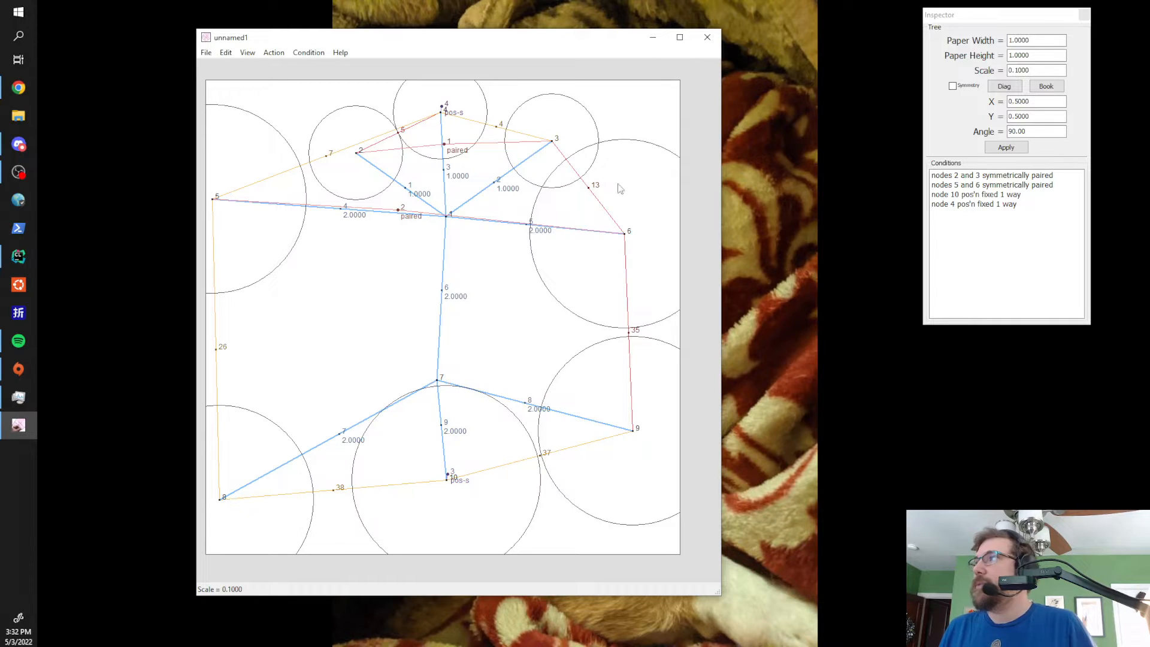
- Enable symmetry for the tree with a diagonal symmetry line and scale everything
{"action": "left_click", "coordinate": [957, 88]}
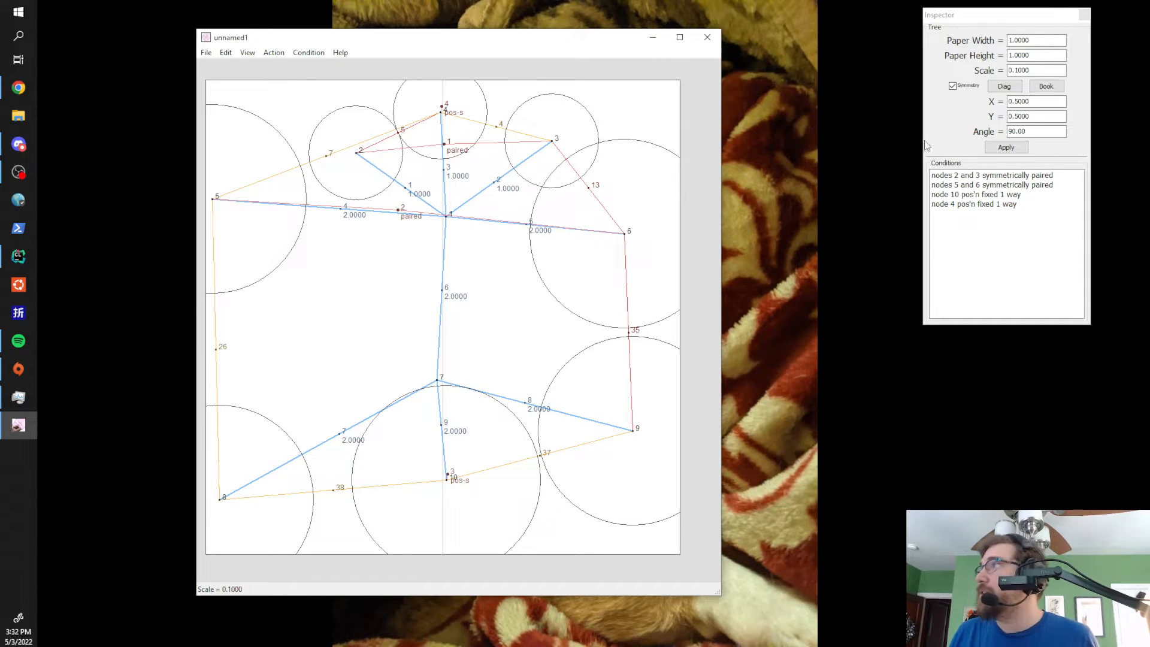
{"action": "left_click", "coordinate": [1004, 86]}
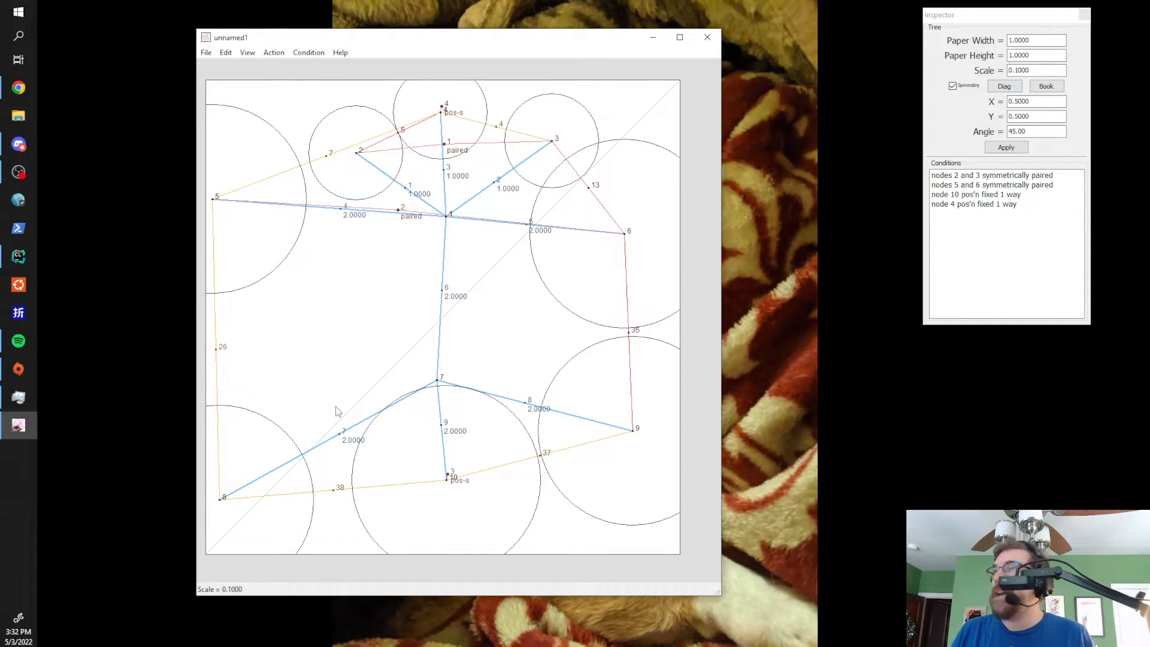
{"action": "left_click", "coordinate": [272, 54]}
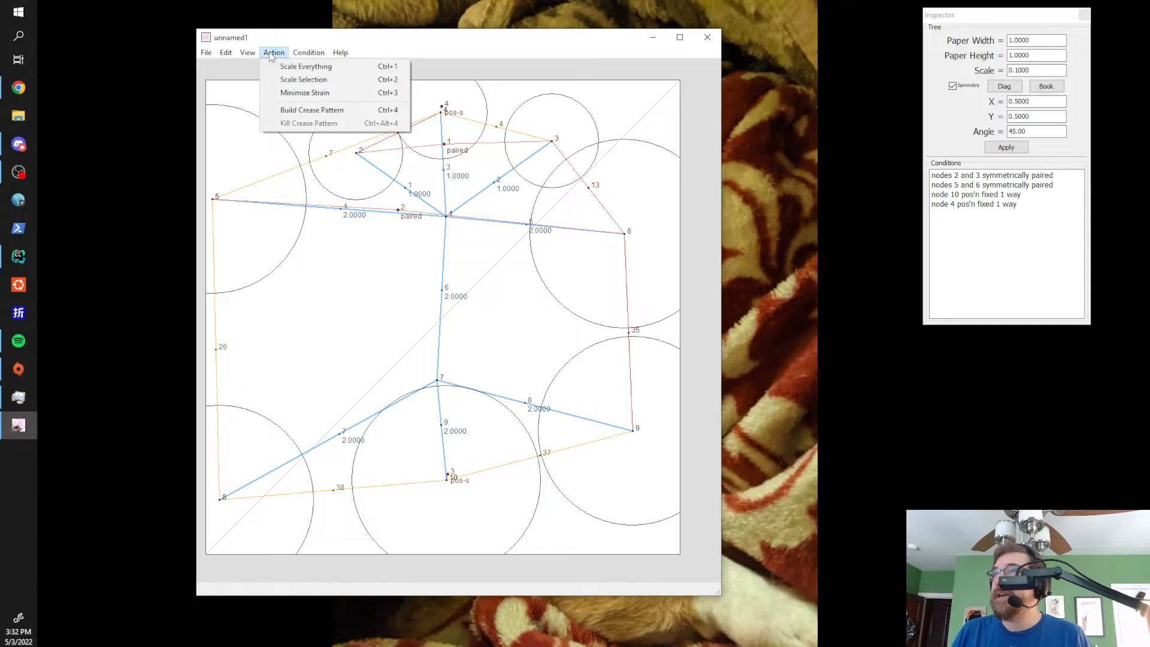
{"action": "left_click", "coordinate": [305, 66]}
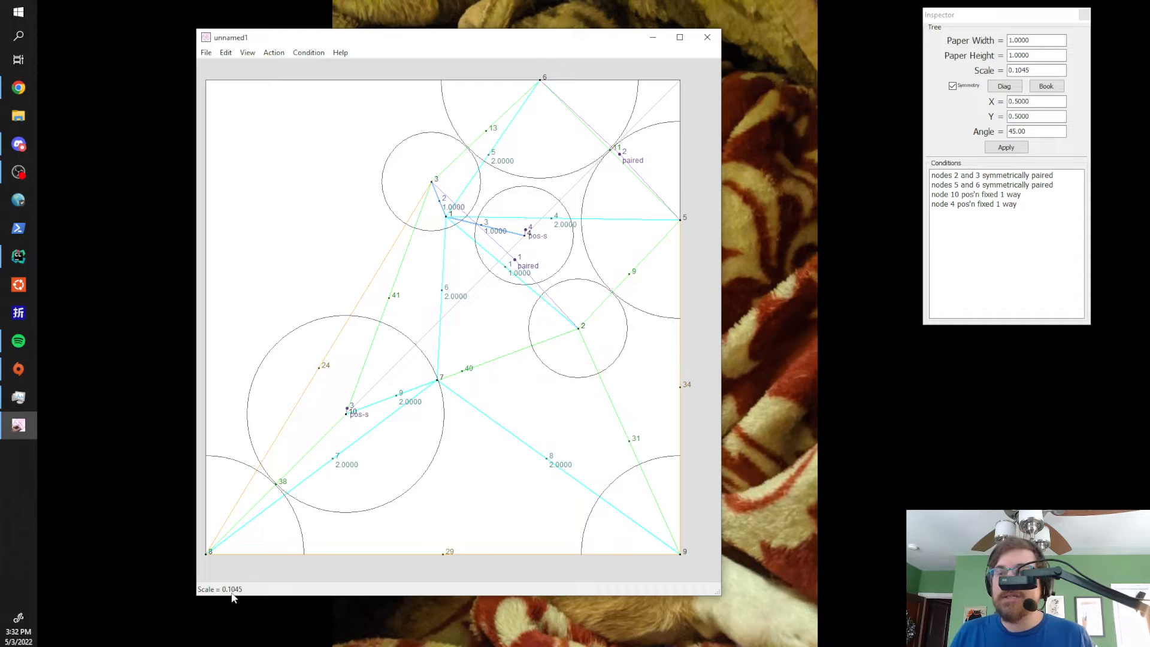
- Change the tree to book symmetry and scale everything again
{"action": "left_click", "coordinate": [1053, 88]}
{"action": "left_click", "coordinate": [274, 53]}
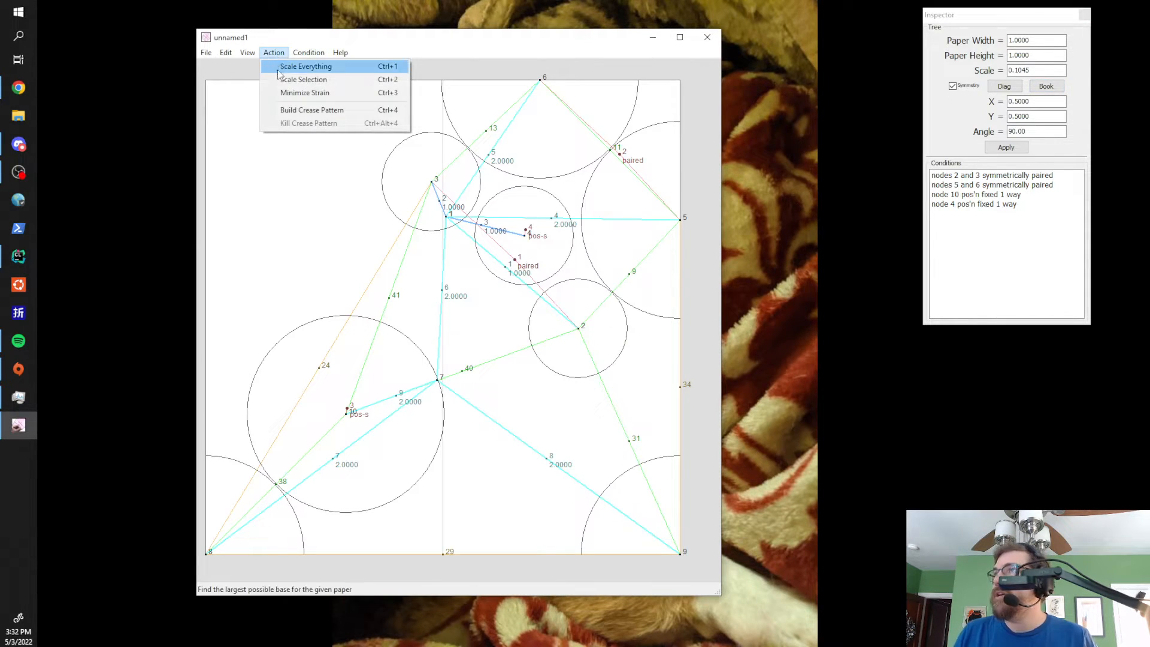
{"action": "left_click", "coordinate": [305, 67]}
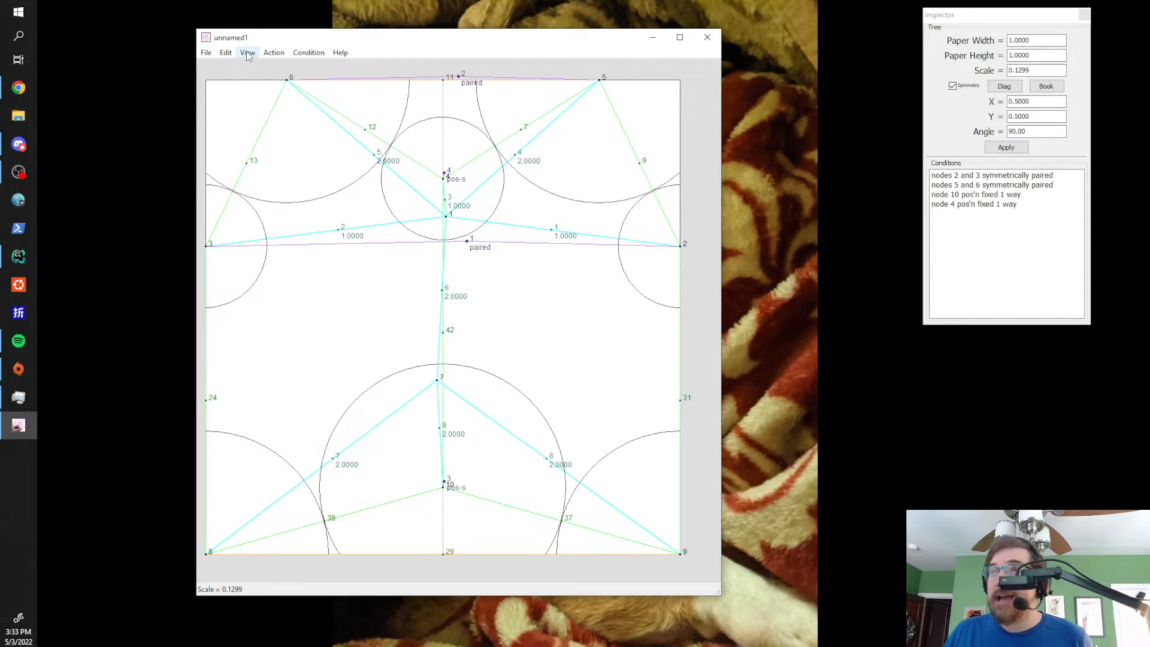
- Build the crease pattern from the scaled tree and dismiss the resulting note
{"action": "left_click", "coordinate": [274, 53]}
{"action": "left_click", "coordinate": [287, 114]}
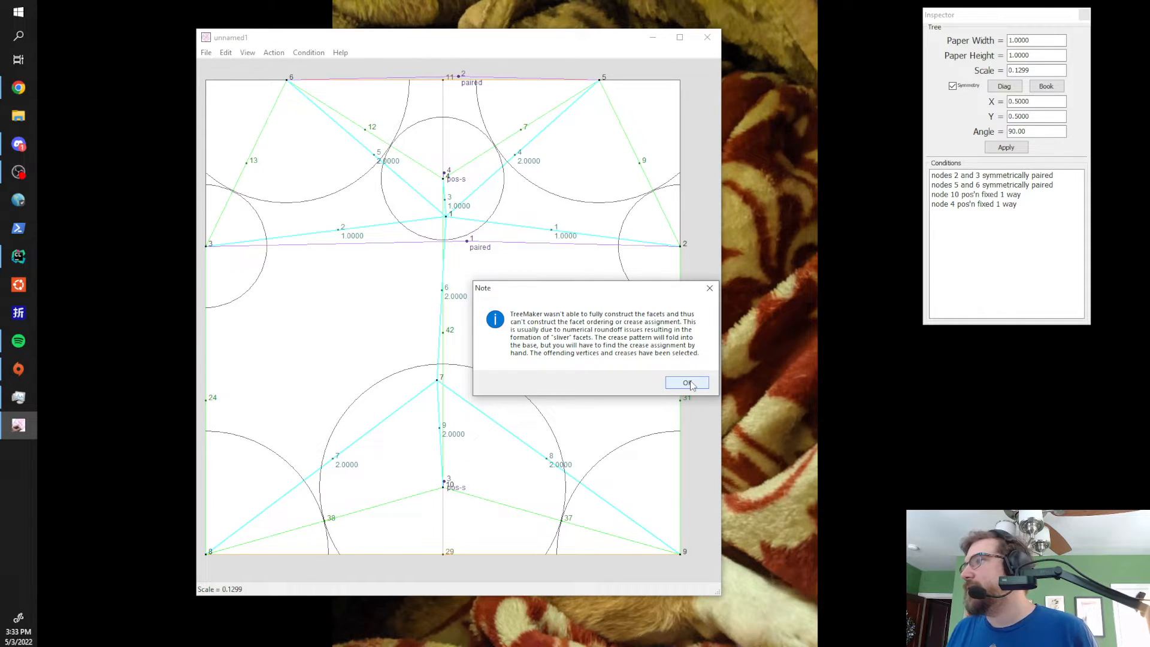
{"action": "left_click", "coordinate": [688, 383]}
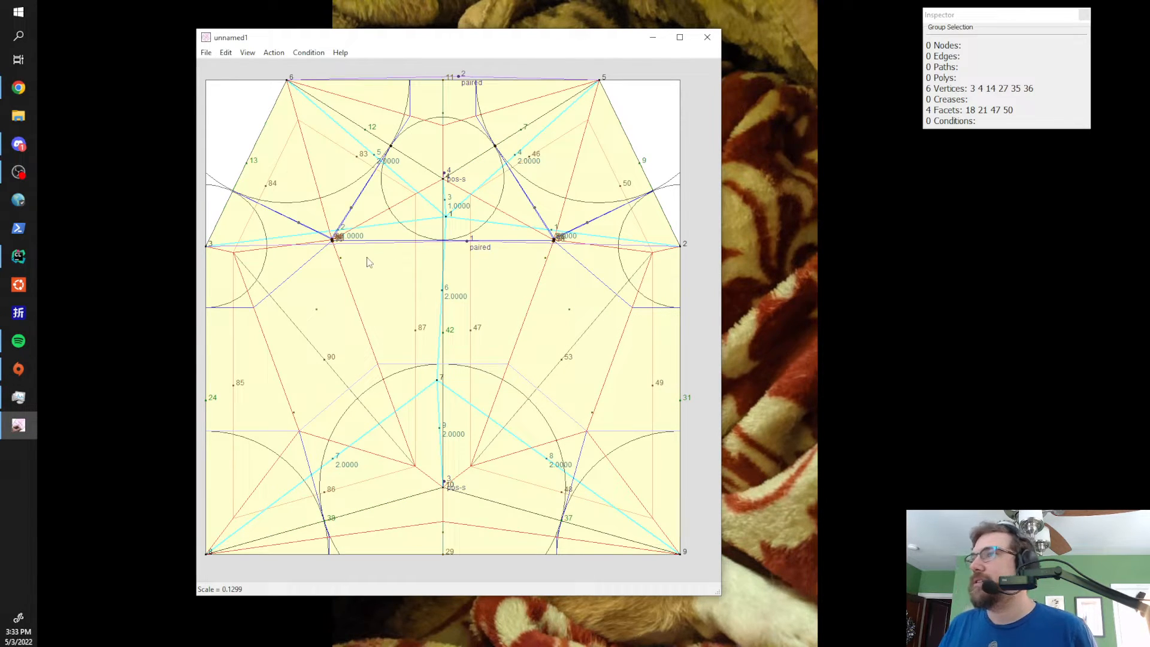
- Show the crease pattern in the plan view to examine its vertex coordinates
{"action": "left_click", "coordinate": [273, 53]}
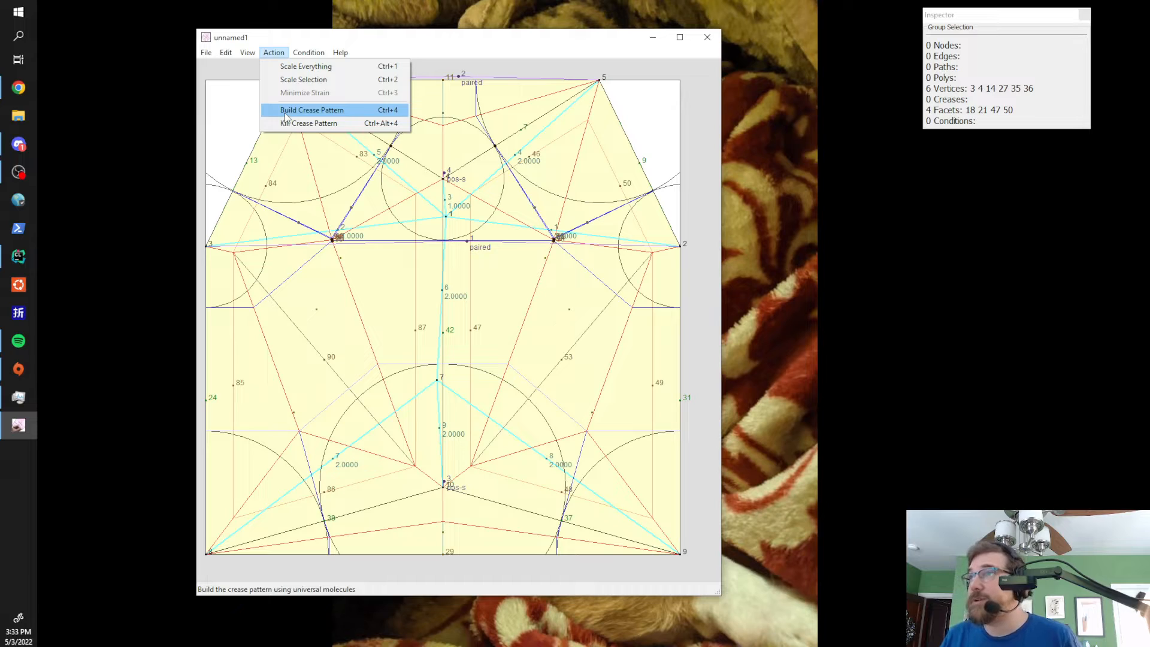
{"action": "mouse_move", "coordinate": [244, 54]}
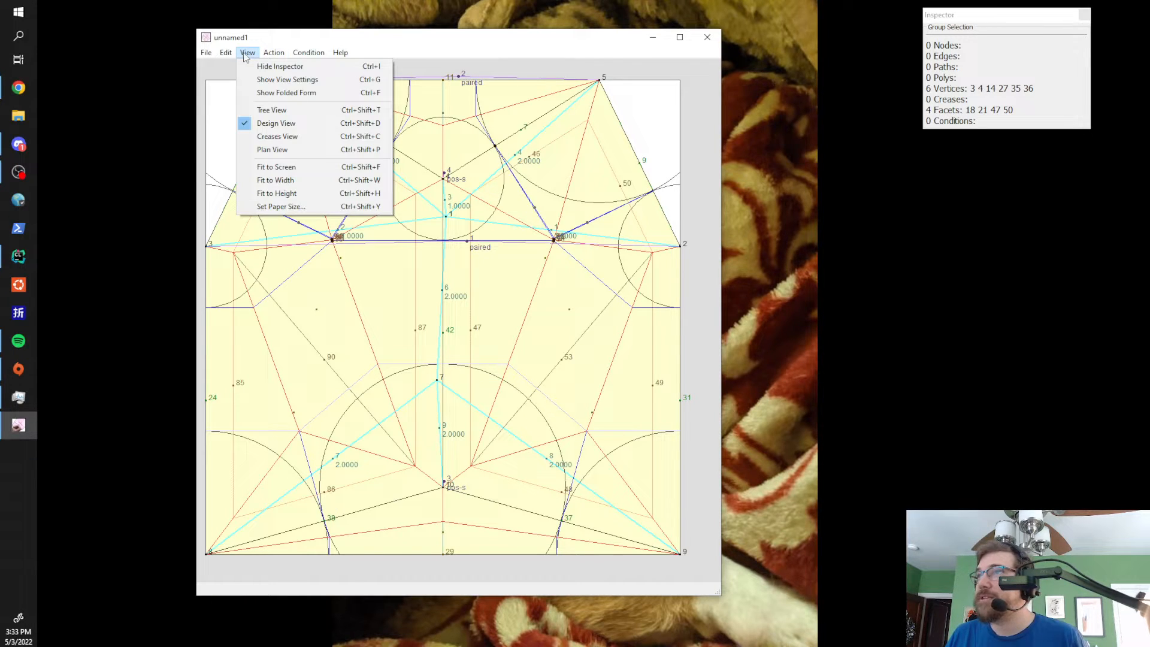
{"action": "left_click", "coordinate": [272, 150]}
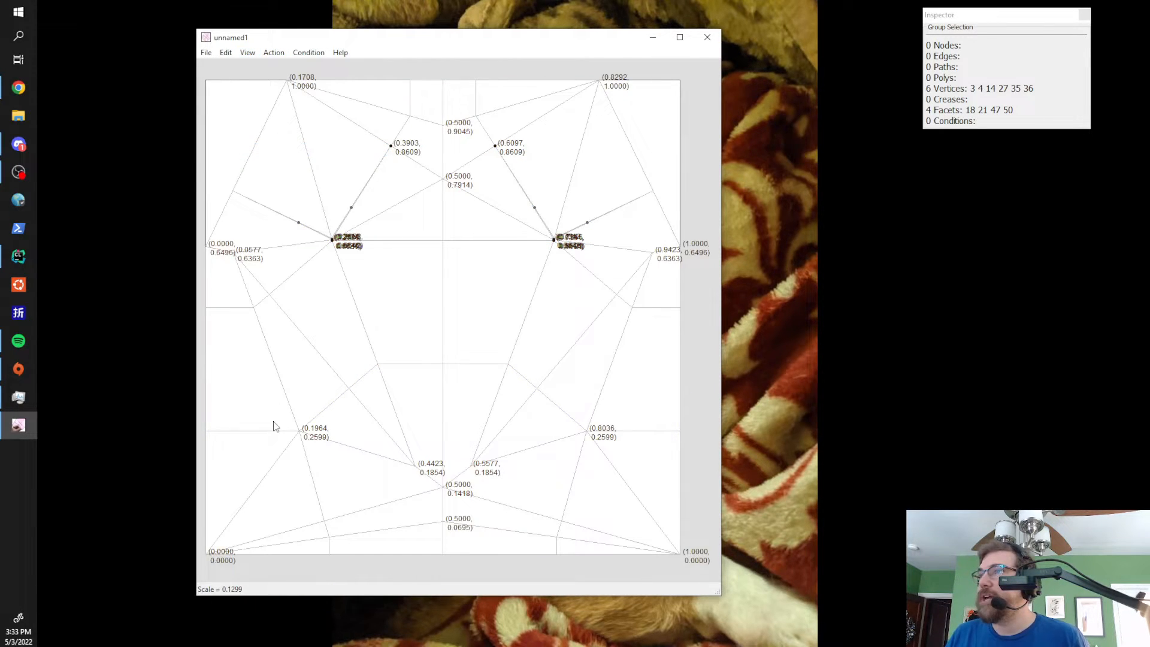
- Return the crease pattern to the design view
{"action": "left_click", "coordinate": [278, 54]}
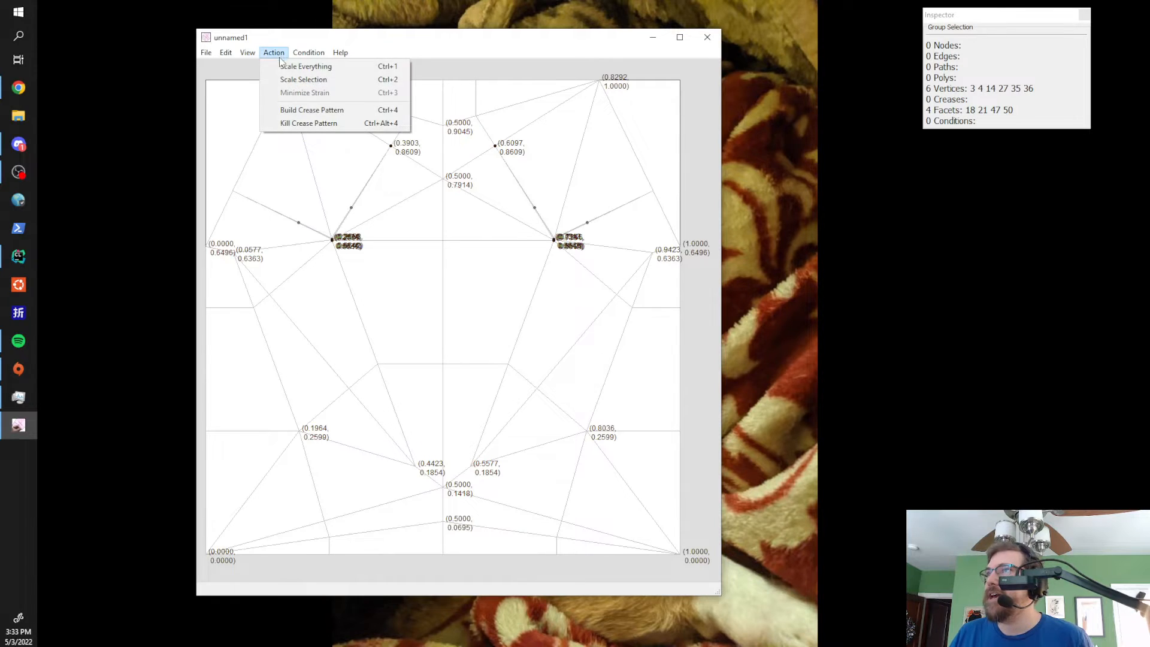
{"action": "mouse_move", "coordinate": [243, 54]}
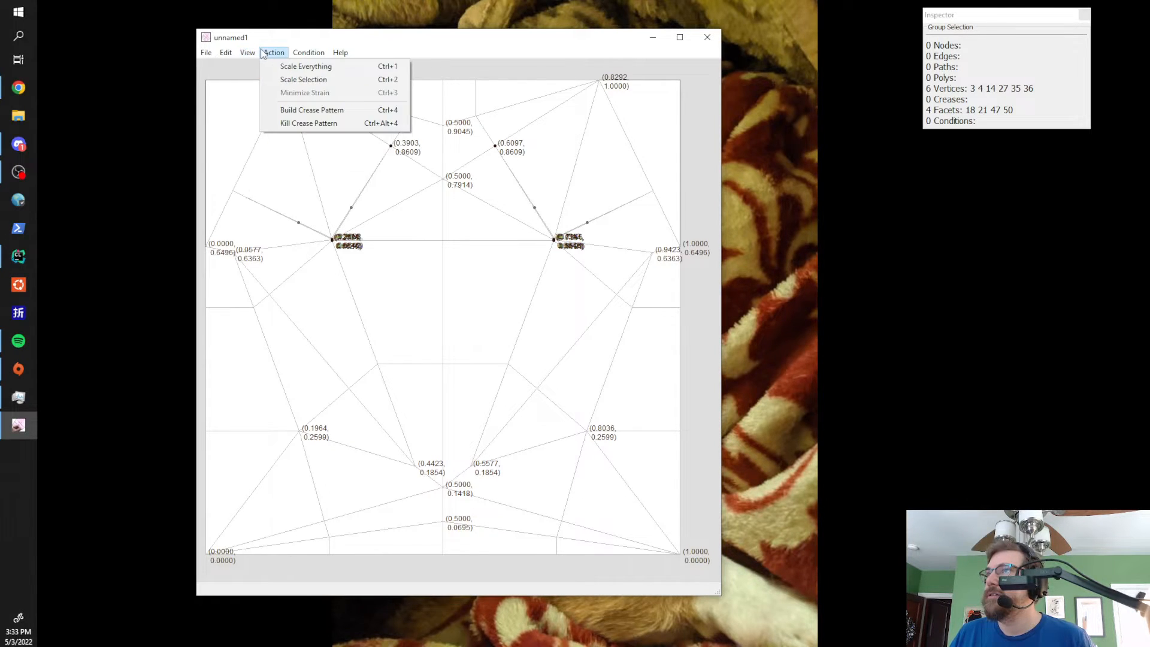
{"action": "left_click", "coordinate": [264, 123]}
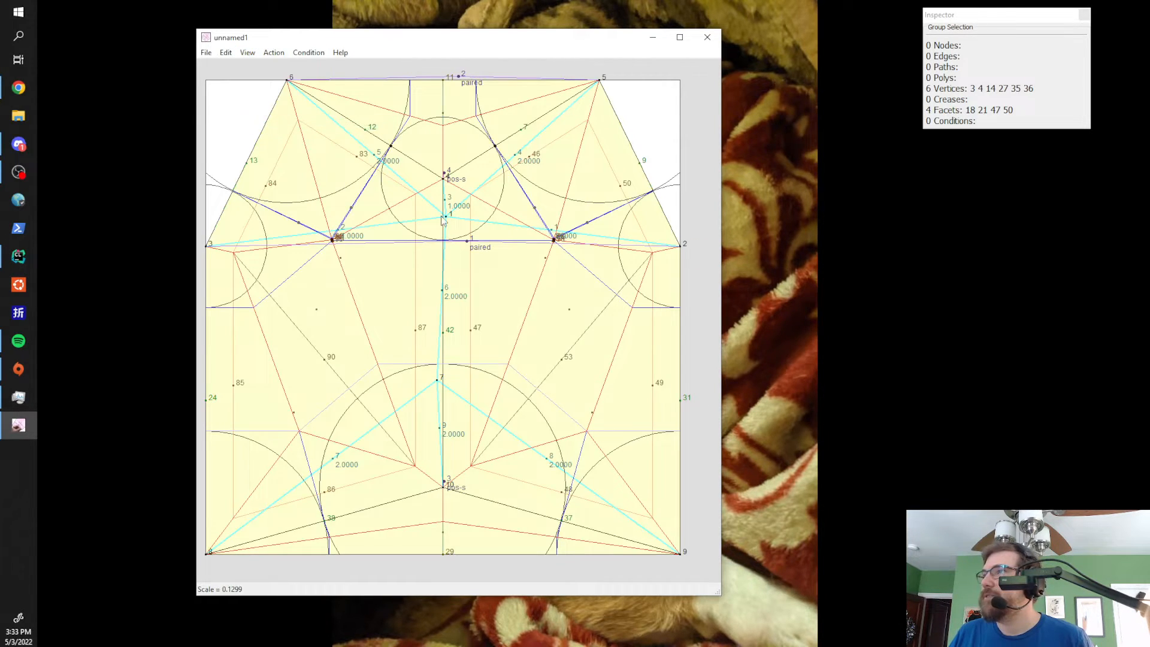
{"action": "left_click", "coordinate": [271, 55]}
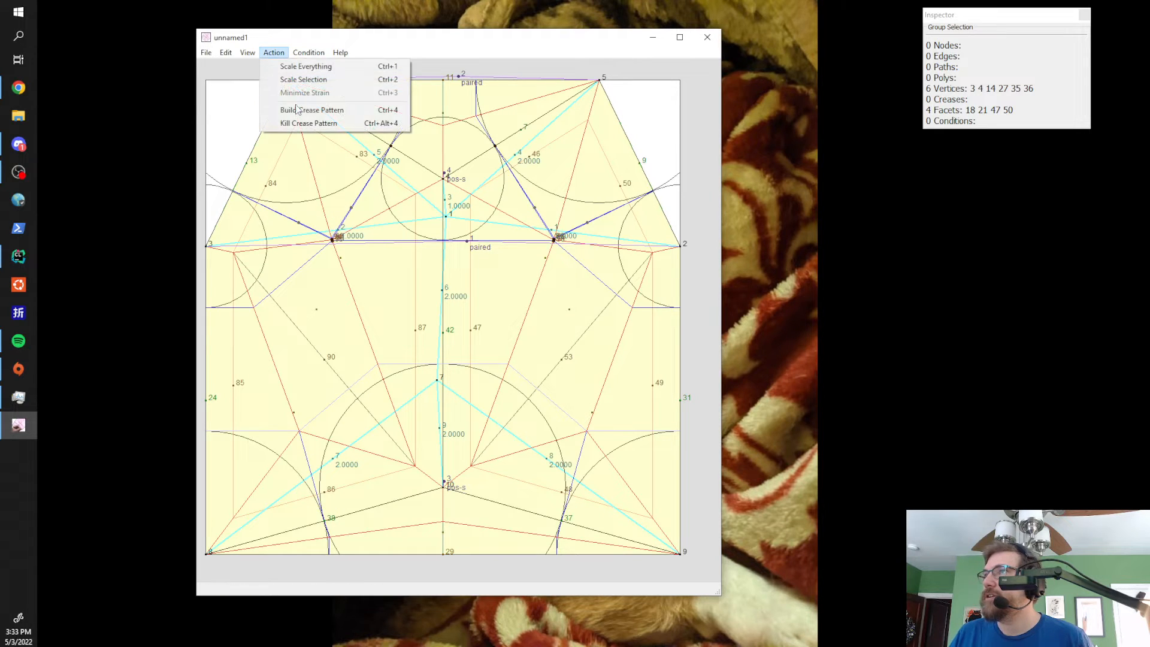
- Remove the crease pattern, build it again from the same tree and dismiss the note
{"action": "left_click", "coordinate": [305, 123]}
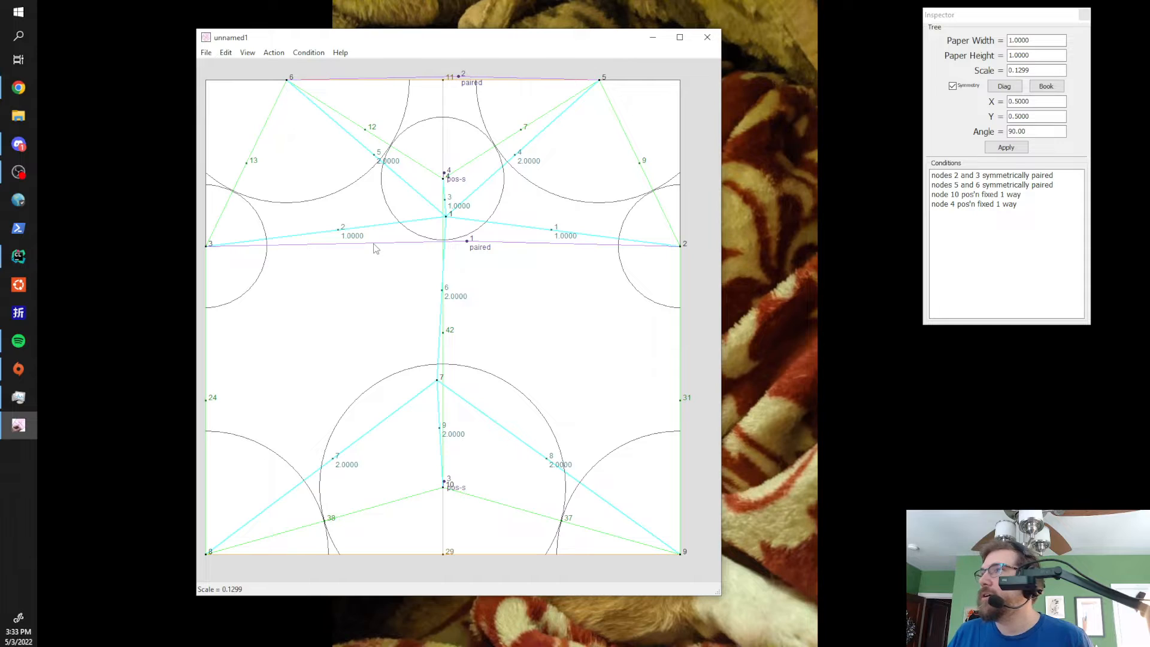
{"action": "left_click", "coordinate": [274, 53]}
{"action": "left_click", "coordinate": [293, 112]}
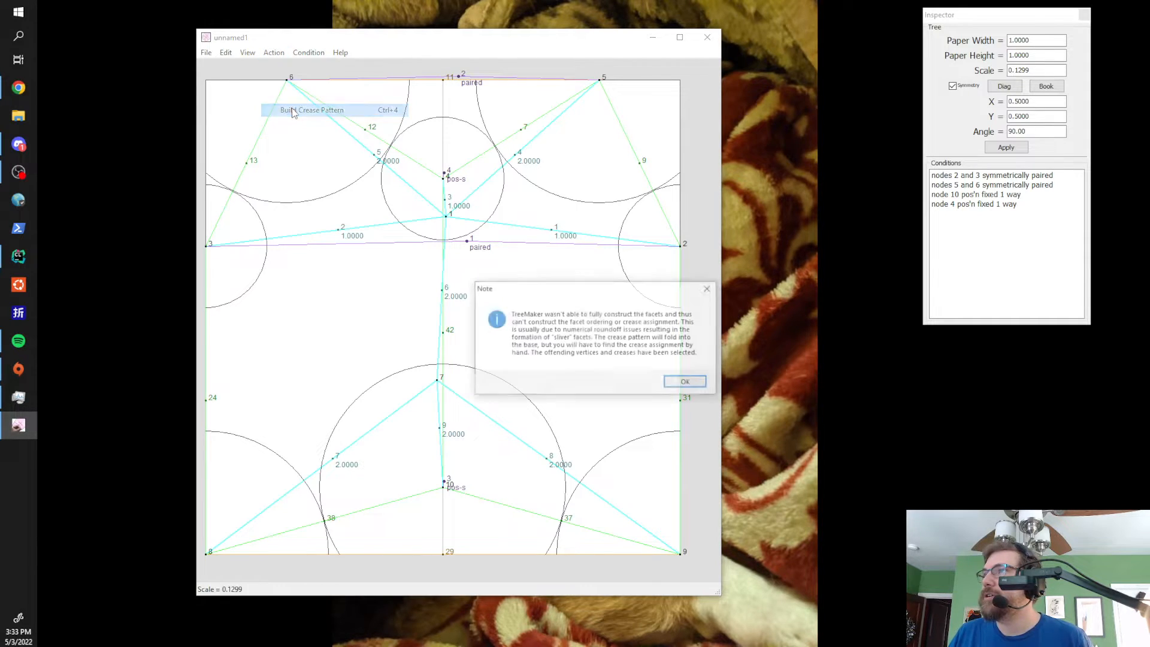
{"action": "left_click", "coordinate": [691, 382]}
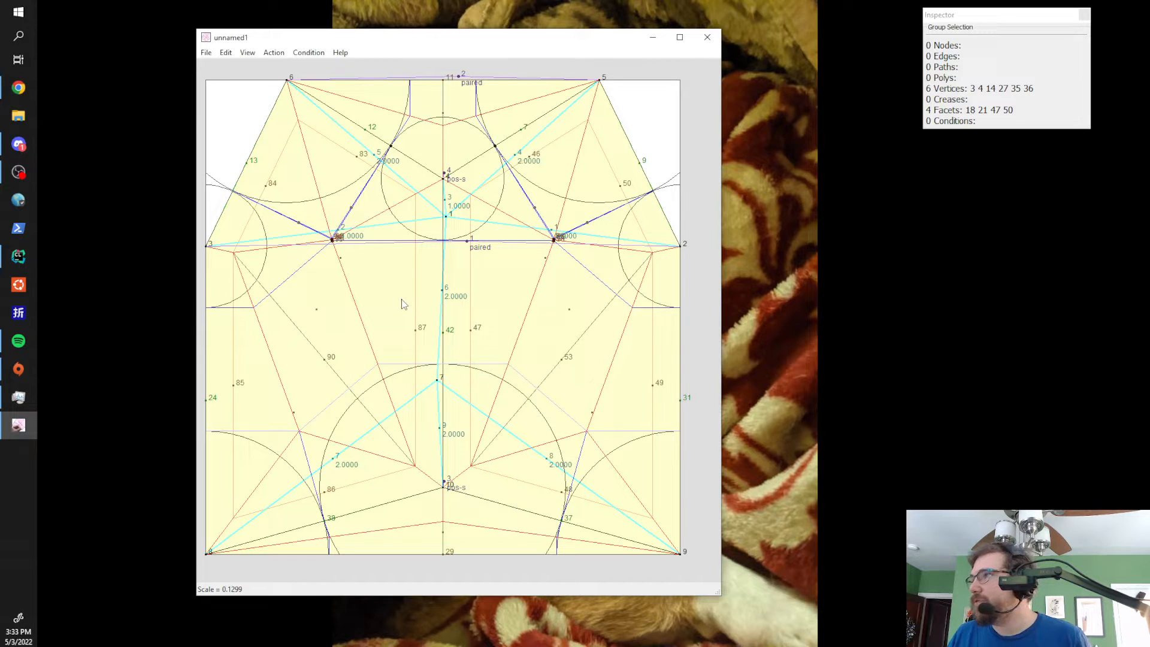
- Examine the crease pattern in the creases view and return to the design view
{"action": "left_click", "coordinate": [274, 53]}
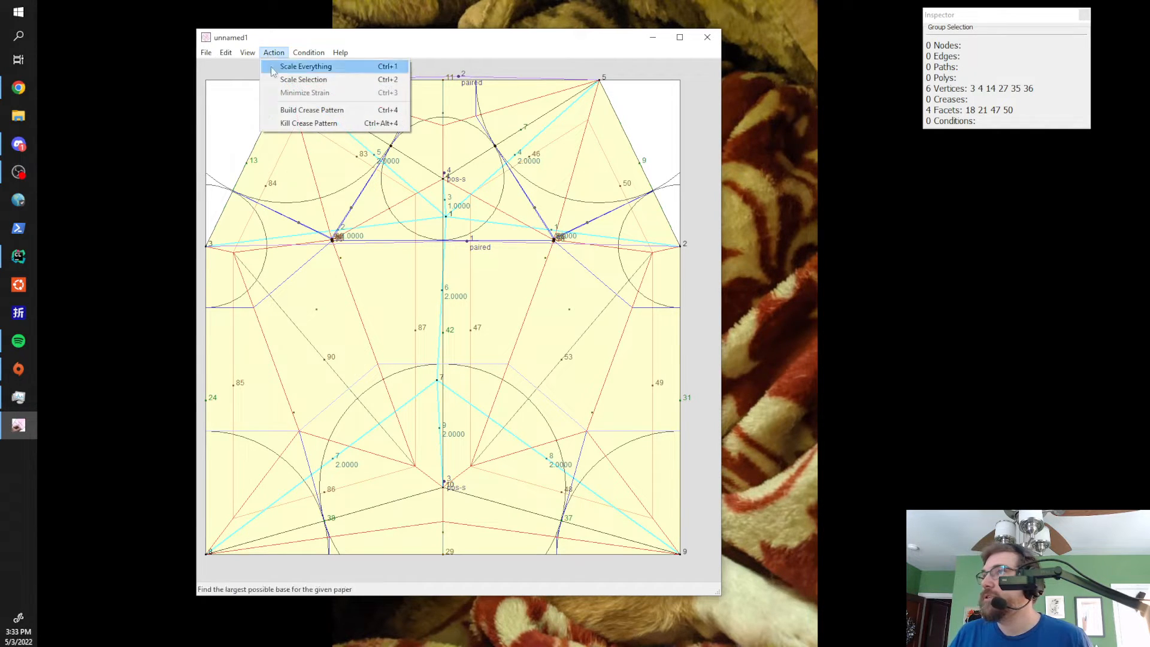
{"action": "mouse_move", "coordinate": [247, 53]}
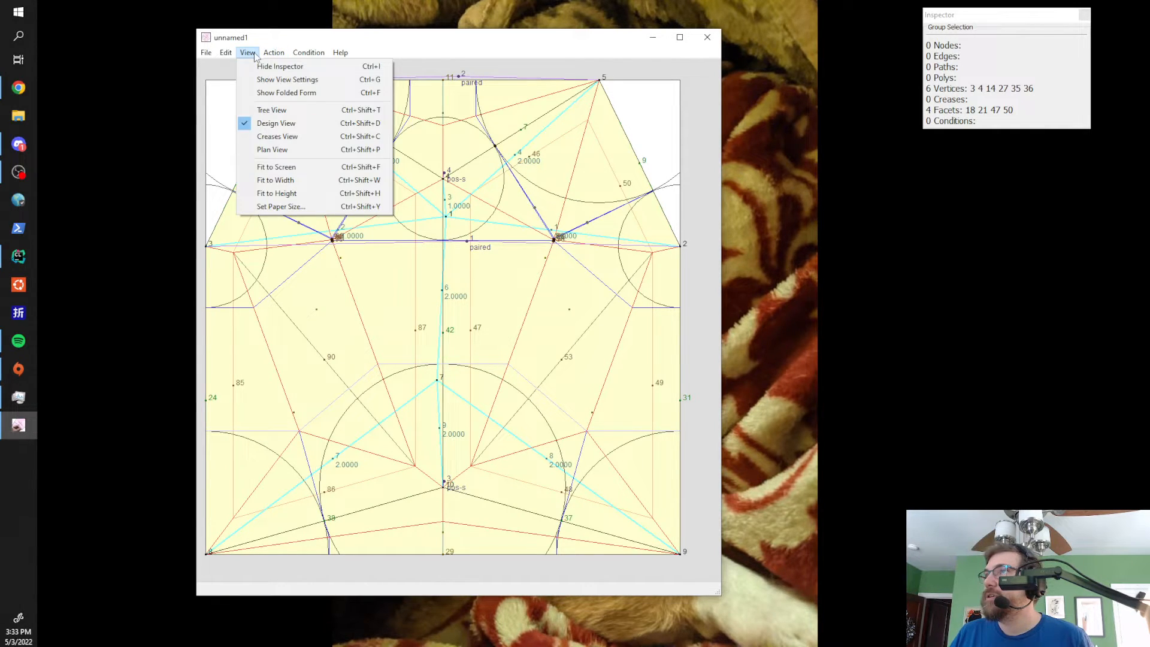
{"action": "left_click", "coordinate": [262, 147]}
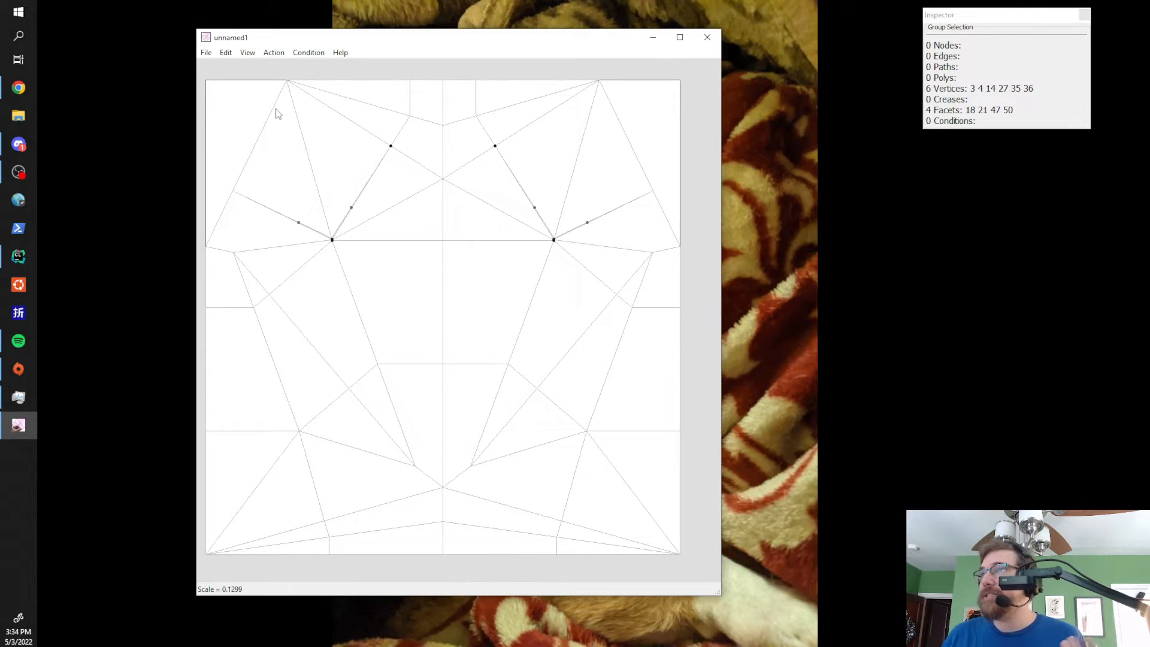
{"action": "left_click", "coordinate": [303, 53]}
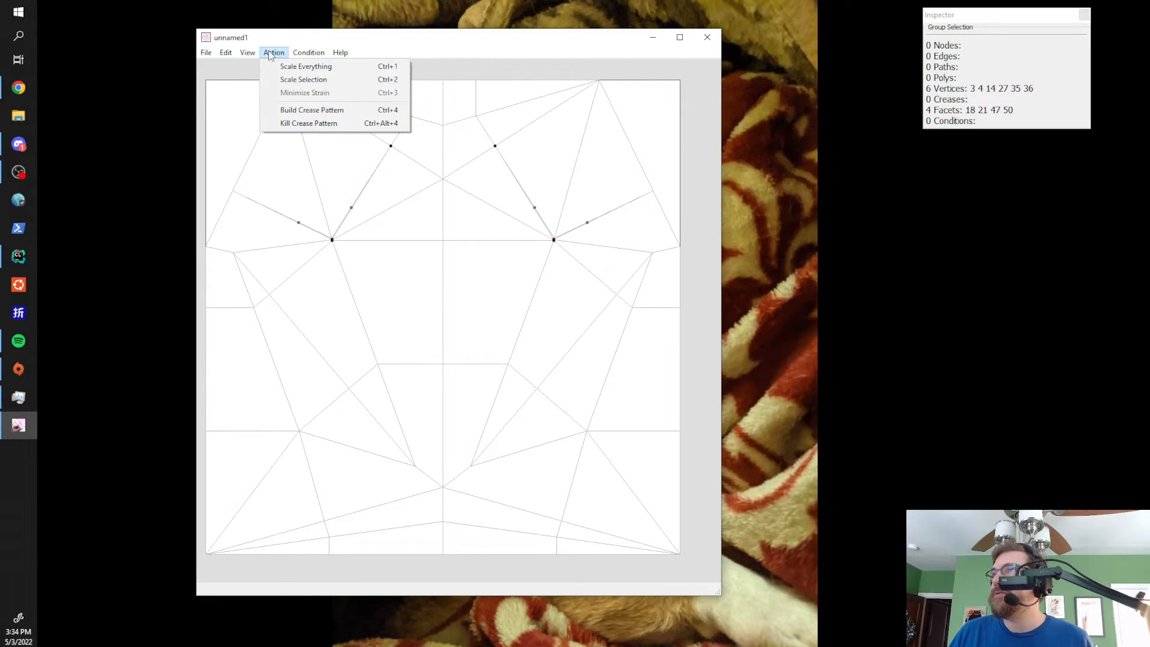
{"action": "mouse_move", "coordinate": [250, 54]}
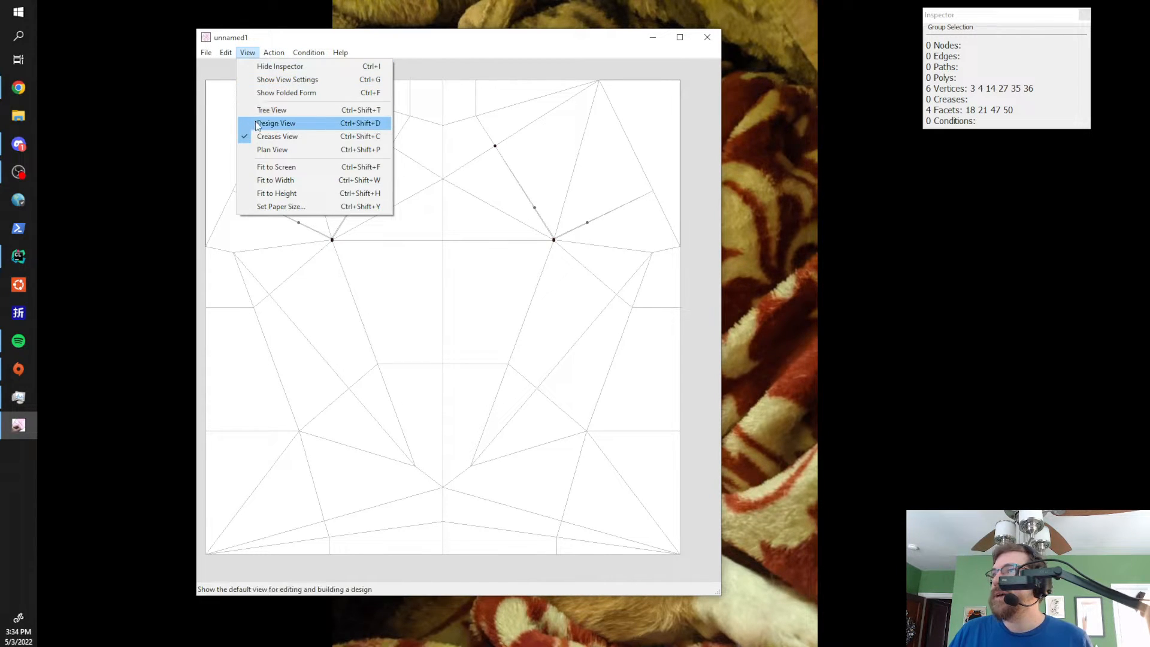
{"action": "left_click", "coordinate": [255, 121]}
- Remove the crease pattern and move tree node 7 slightly down and left to about (0.4773, 0.3409)
{"action": "left_click", "coordinate": [274, 53]}
{"action": "left_click", "coordinate": [287, 120]}
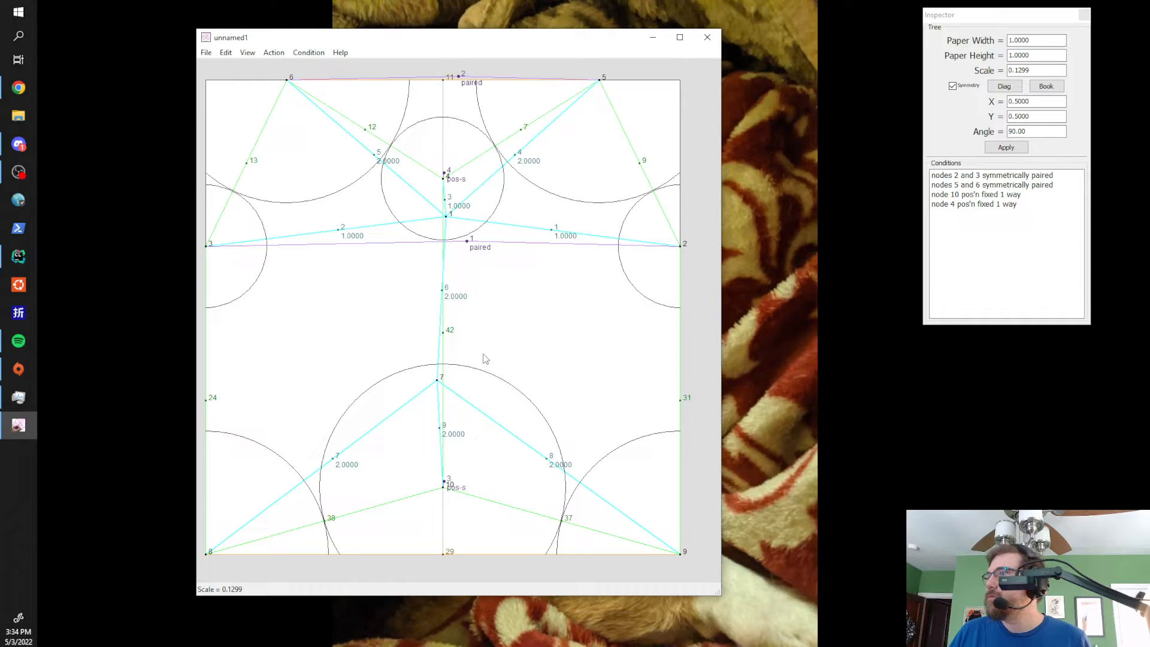
{"action": "mouse_move", "coordinate": [446, 382]}
{"action": "left_mouse_down"}
{"action": "mouse_move", "coordinate": [299, 349]}
{"action": "mouse_move", "coordinate": [641, 383]}
{"action": "mouse_move", "coordinate": [555, 327]}
{"action": "mouse_move", "coordinate": [378, 359]}
{"action": "mouse_move", "coordinate": [403, 394]}
{"action": "mouse_move", "coordinate": [432, 395]}
{"action": "left_mouse_up"}
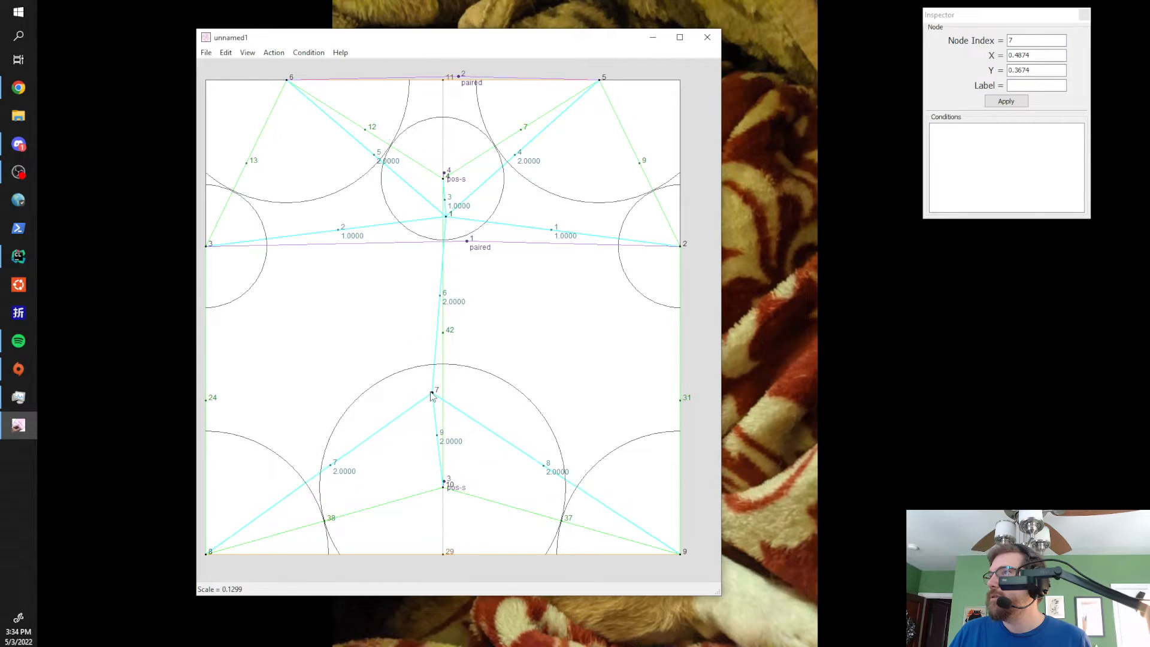
- Build the crease pattern with node 7 in its new position and dismiss the note
{"action": "left_click", "coordinate": [273, 53]}
{"action": "left_click", "coordinate": [294, 110]}
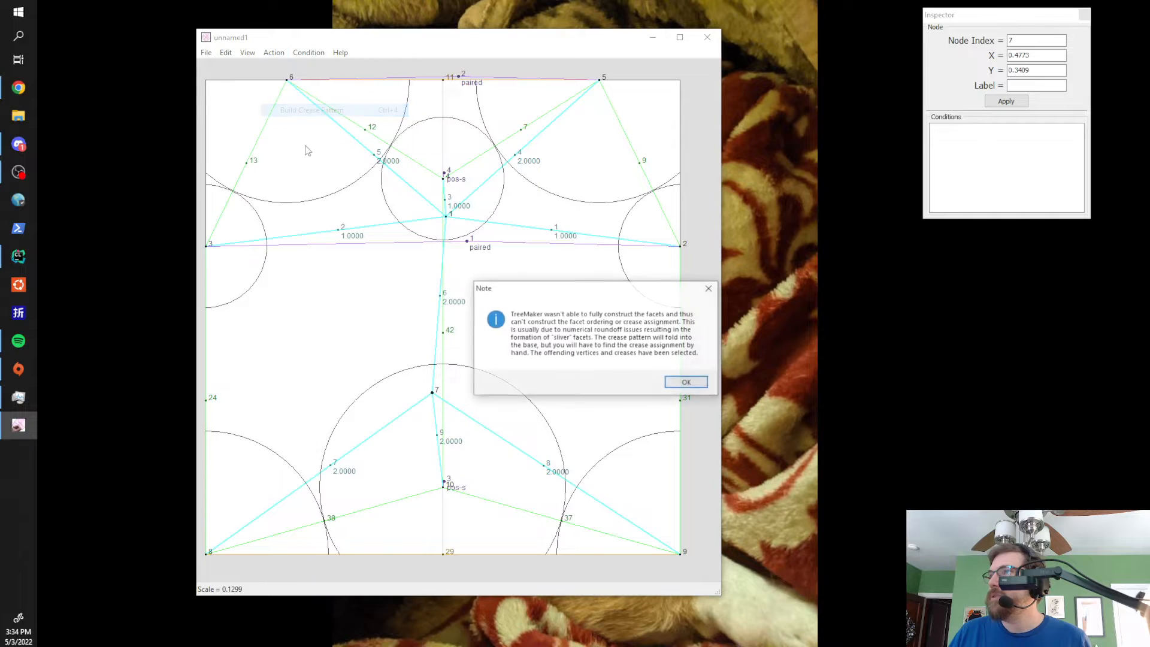
{"action": "left_click", "coordinate": [687, 383]}
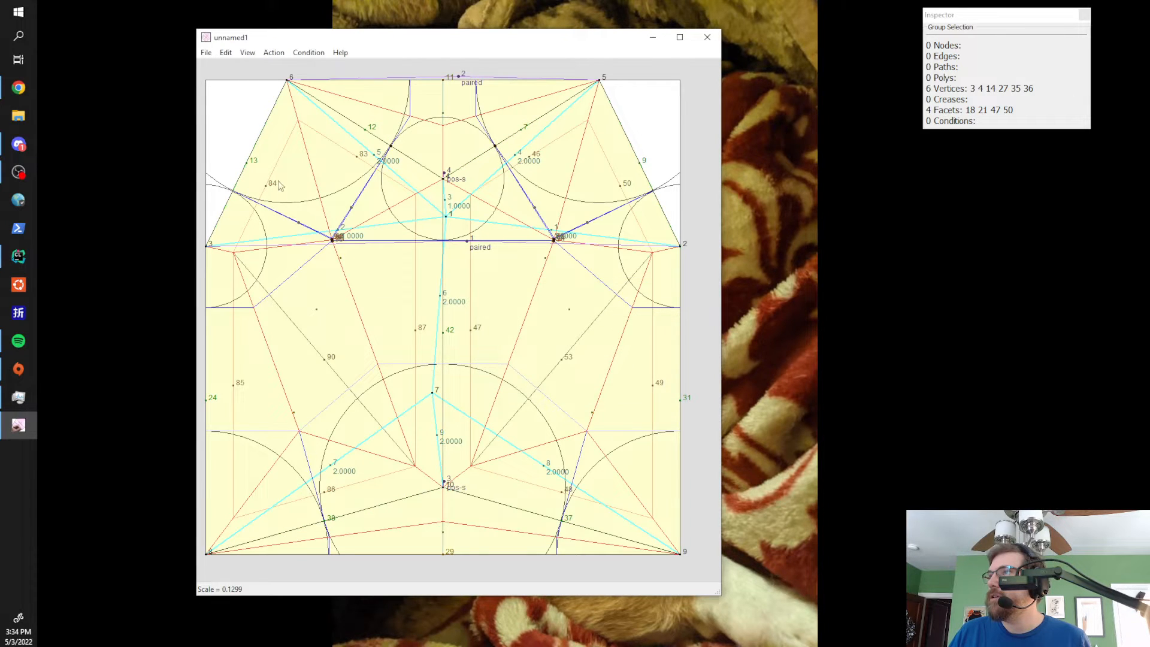
- Select the large polygon left of the symmetry line to examine its ring nodes and ring paths
{"action": "left_click", "coordinate": [365, 196]}
{"action": "left_click", "coordinate": [378, 152]}
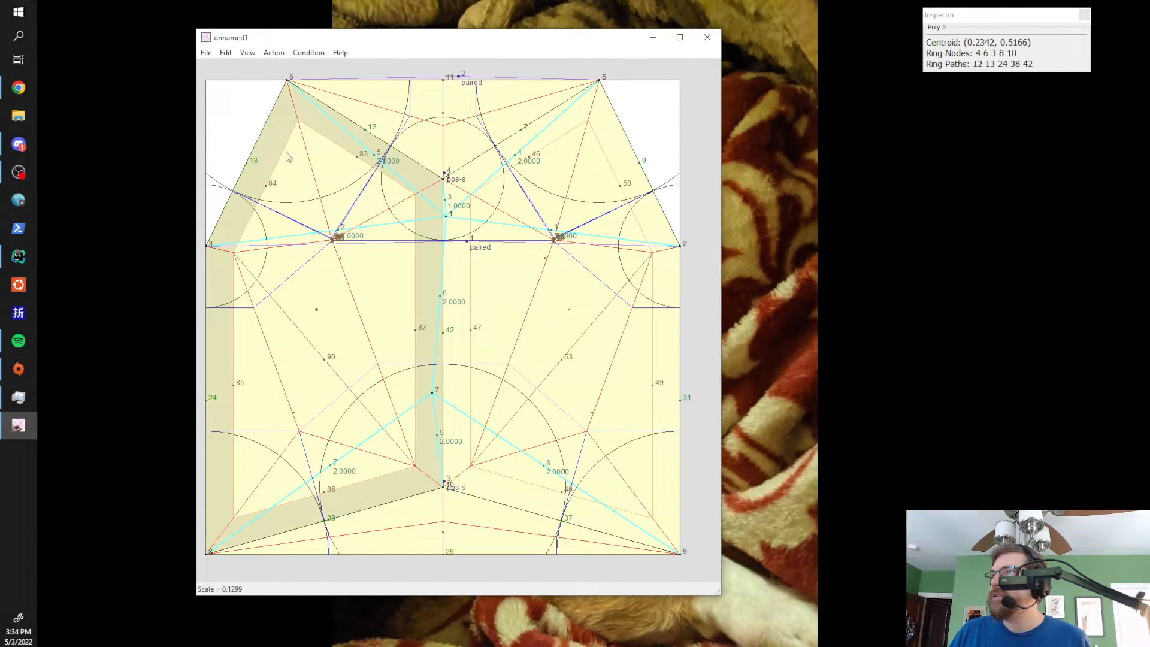
{"action": "left_click", "coordinate": [351, 220]}
{"action": "left_click", "coordinate": [444, 316]}
{"action": "left_click", "coordinate": [432, 307]}
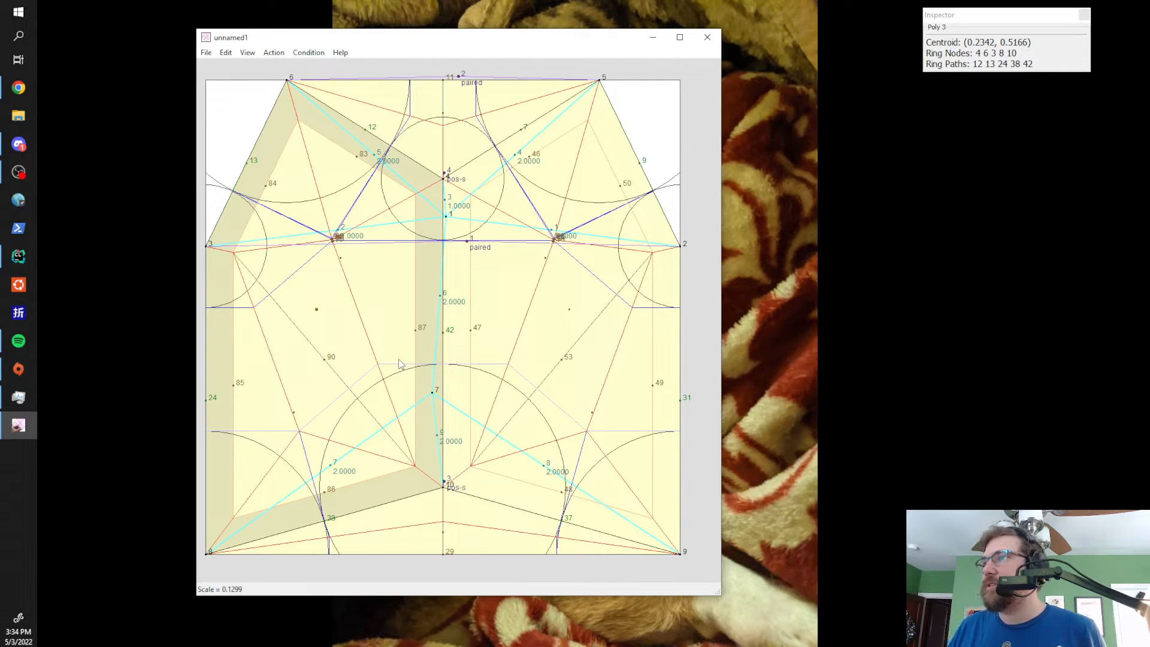
- Remove the crease pattern and apply a Path Active condition between nodes 6 and 10
{"action": "left_click", "coordinate": [274, 53]}
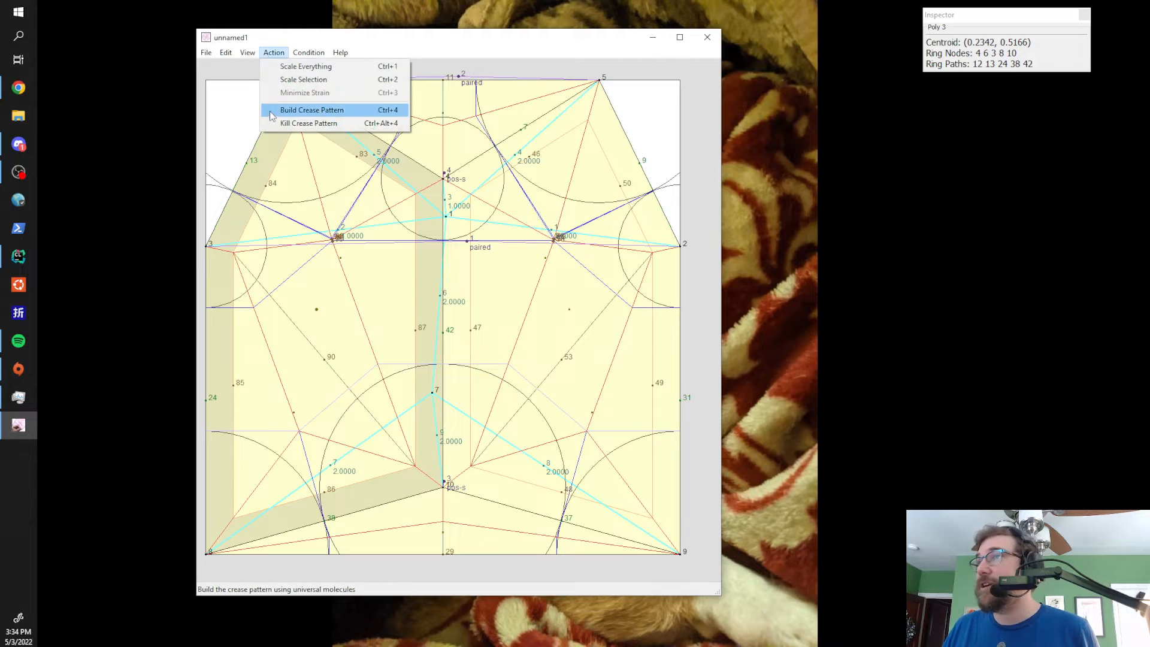
{"action": "left_click", "coordinate": [274, 122]}
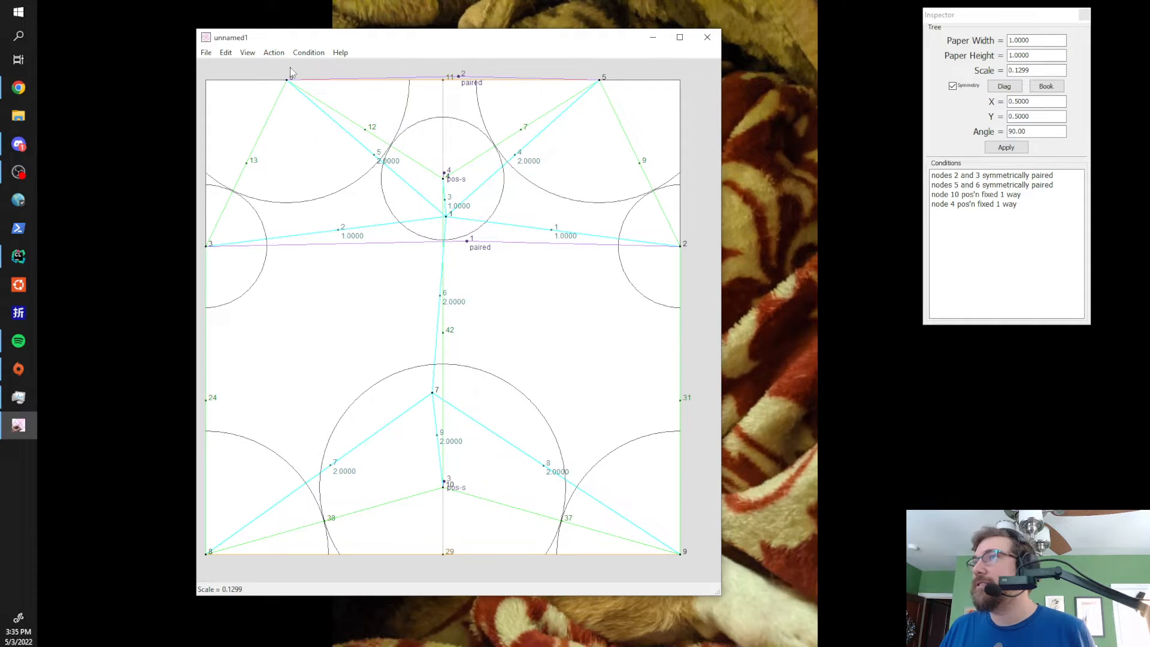
{"action": "left_click", "coordinate": [288, 84]}
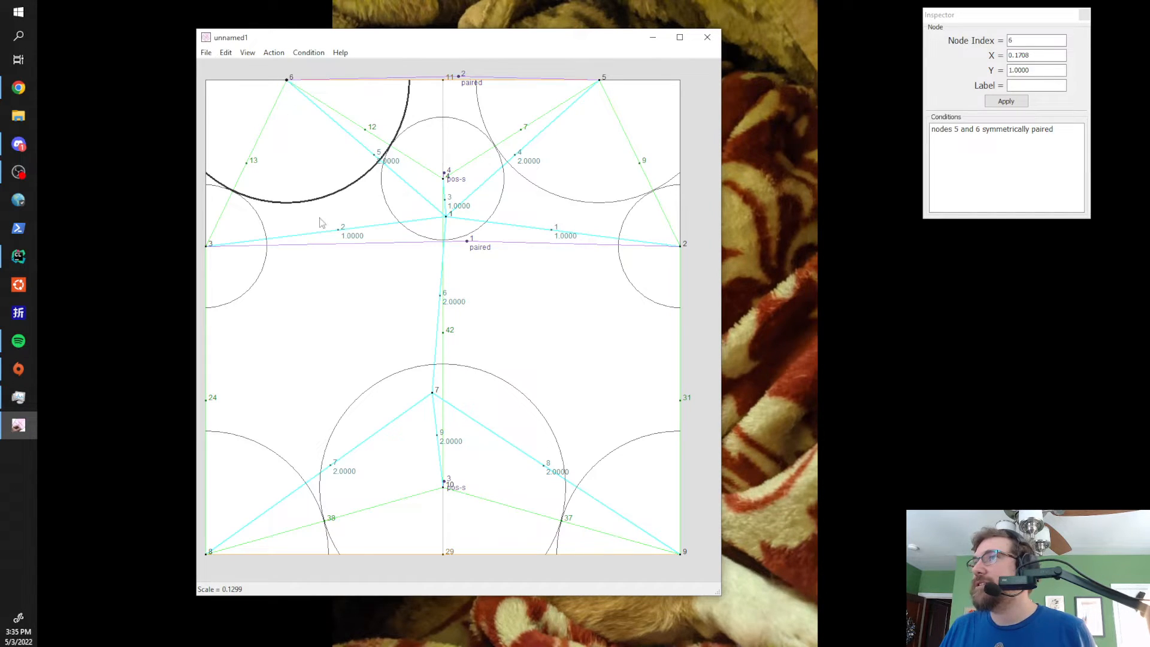
{"action": "left_click", "coordinate": [442, 490], "text": "shift"}
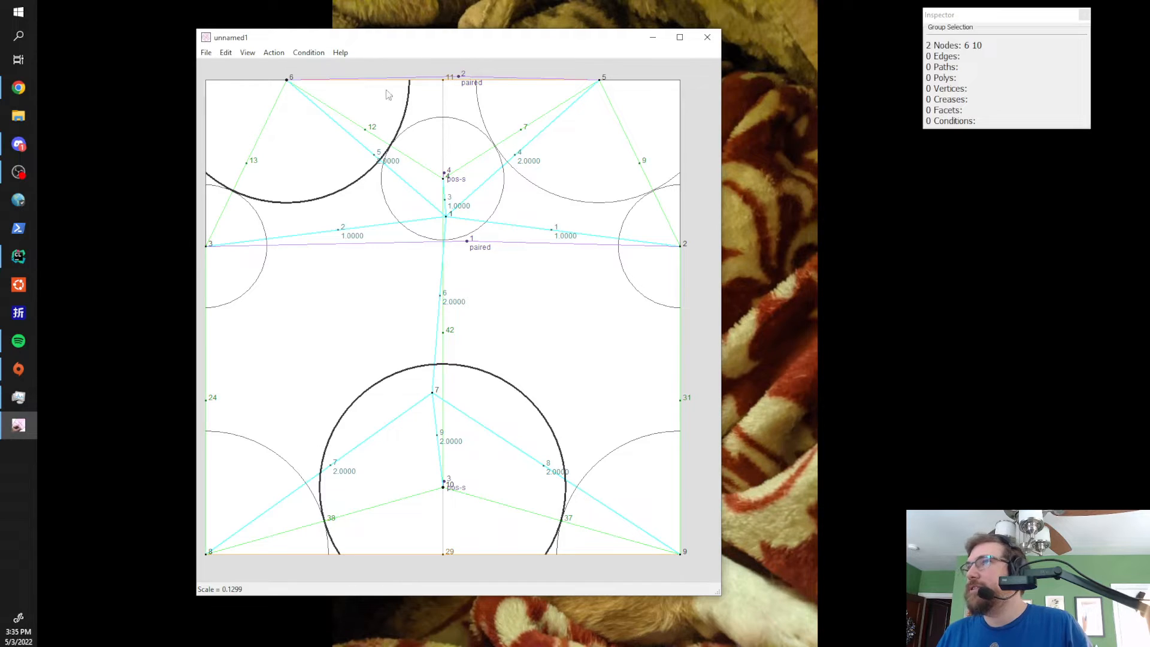
{"action": "left_click", "coordinate": [275, 54]}
{"action": "mouse_move", "coordinate": [305, 55]}
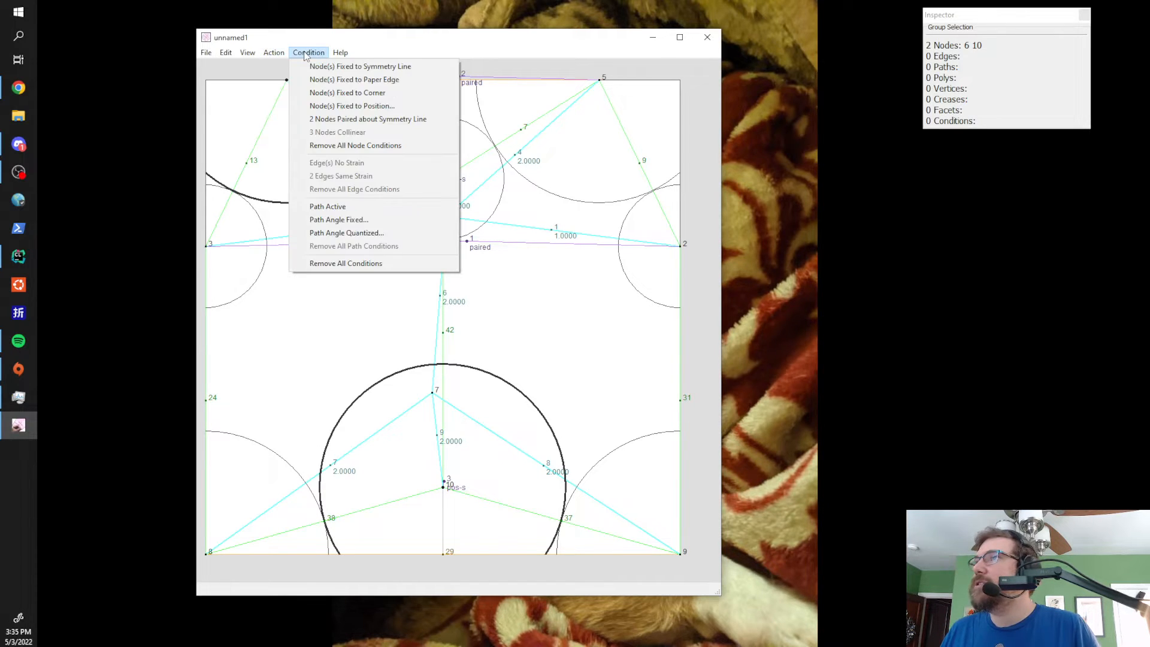
{"action": "left_click", "coordinate": [332, 210]}
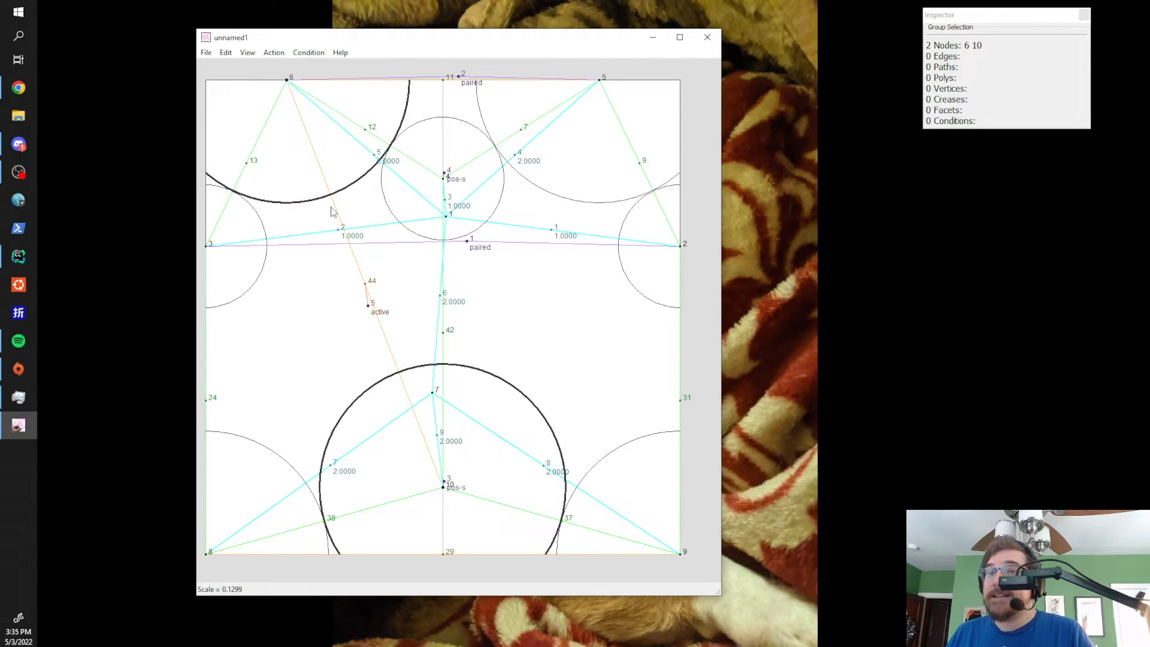
- Apply a Path Active condition between nodes 5 and 10
{"action": "left_click", "coordinate": [600, 83]}
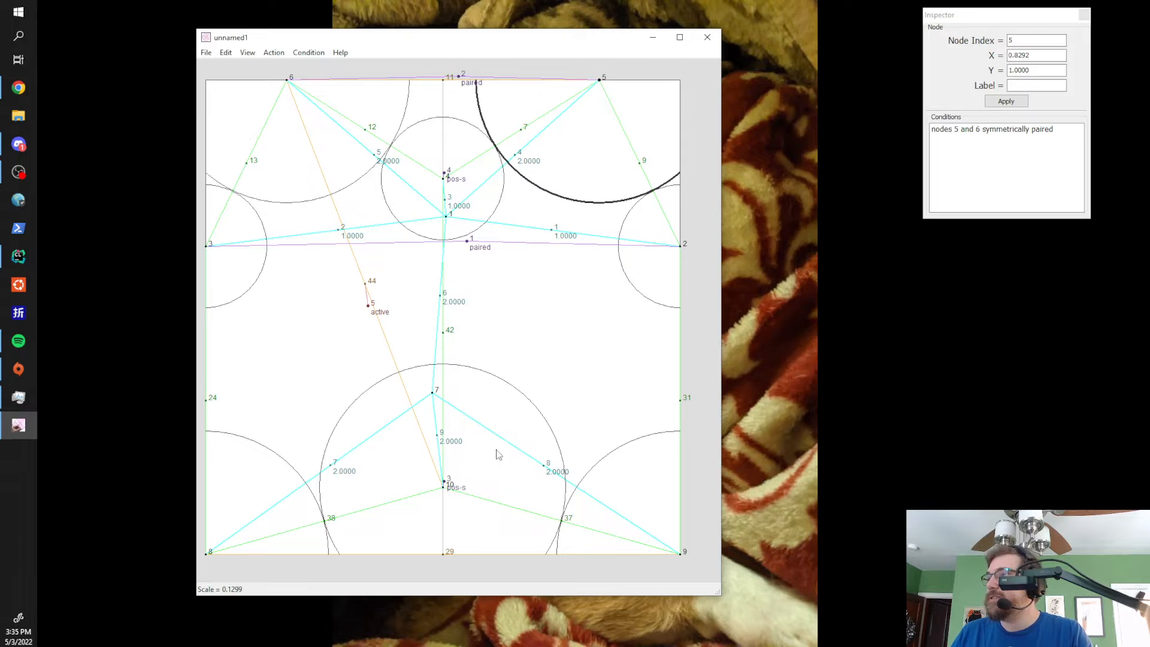
{"action": "left_click", "coordinate": [444, 488], "text": "shift"}
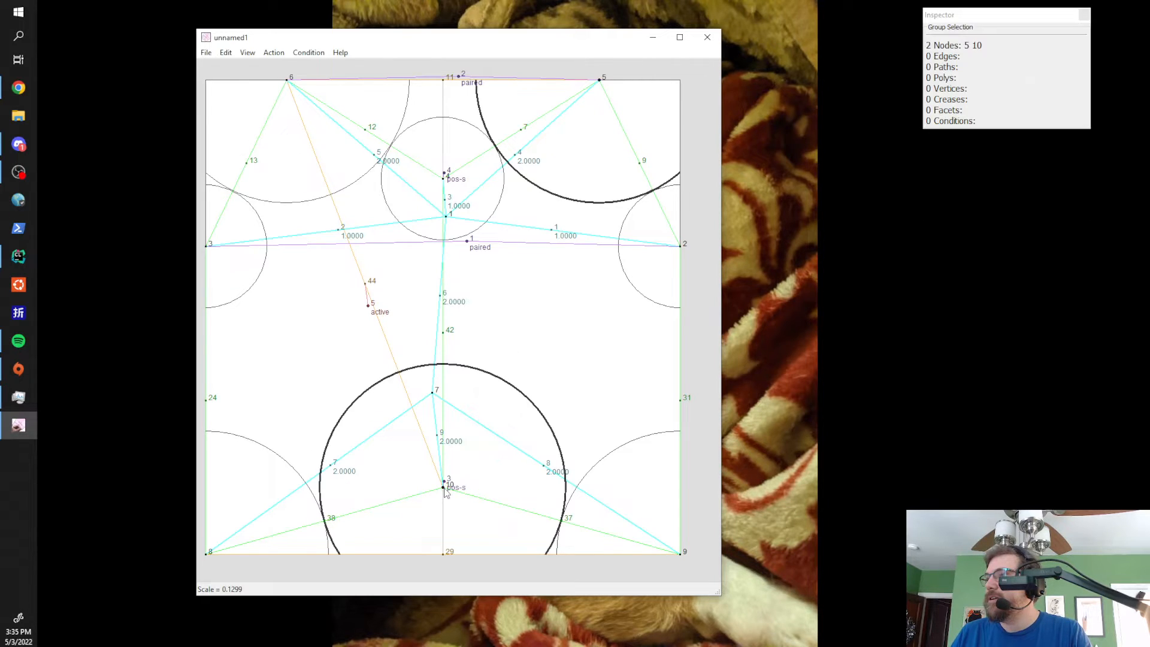
{"action": "left_click", "coordinate": [274, 53]}
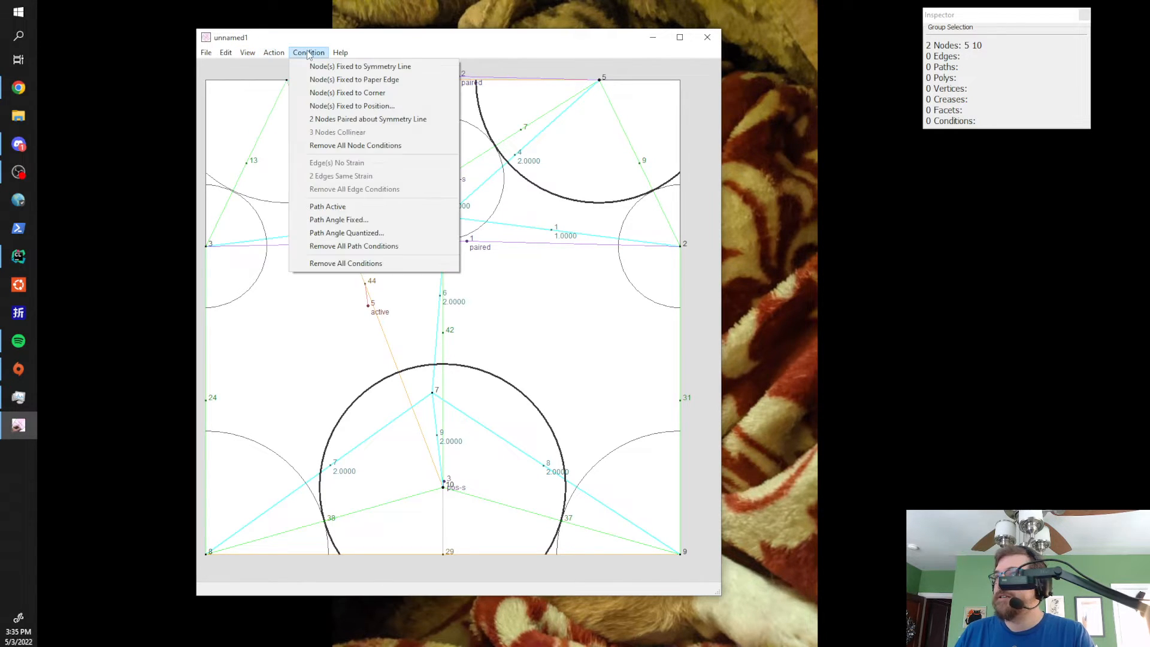
{"action": "left_click", "coordinate": [341, 208]}
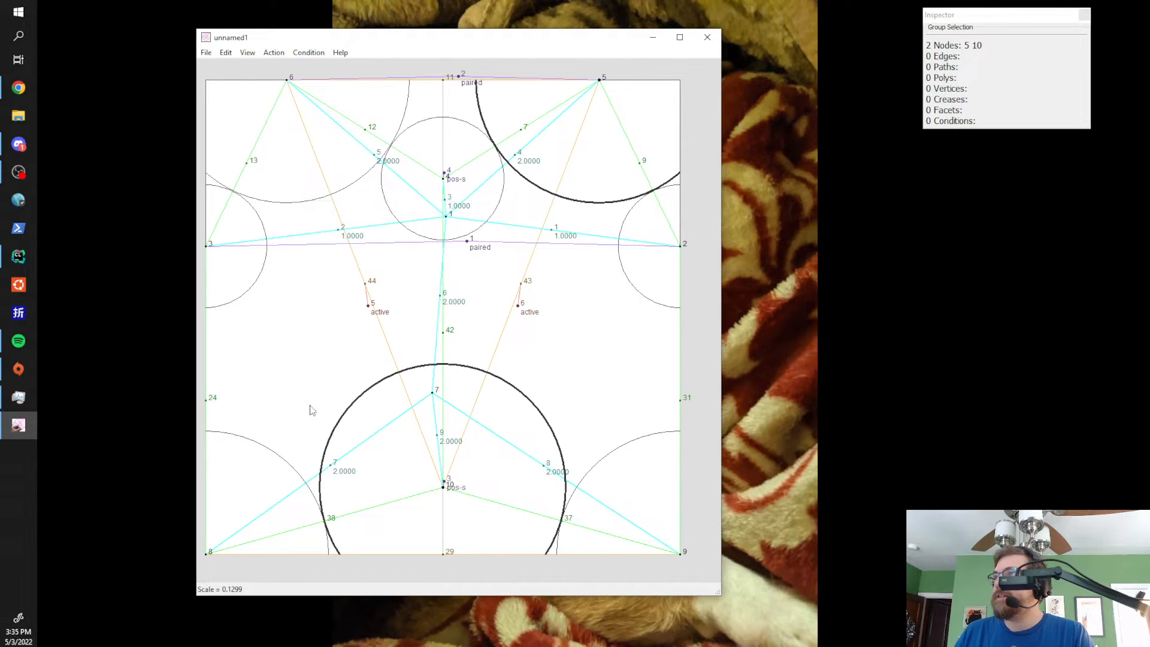
- Scale everything with both active path conditions in place and build the crease pattern
{"action": "left_click", "coordinate": [274, 54]}
{"action": "left_click", "coordinate": [277, 67]}
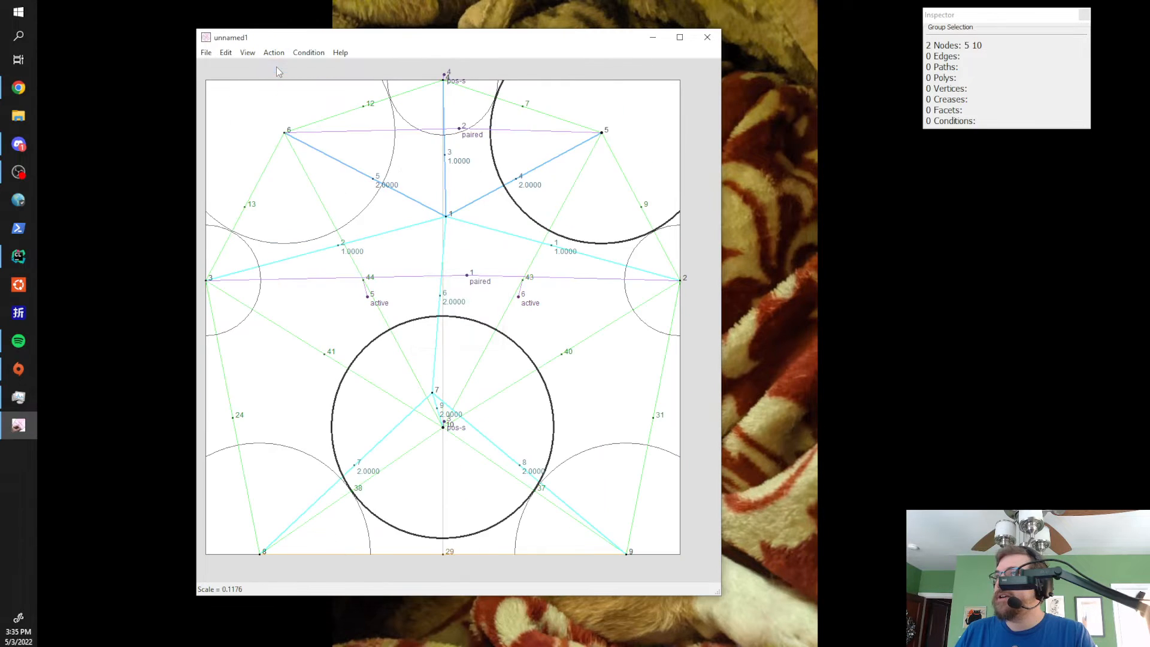
{"action": "left_click", "coordinate": [279, 54]}
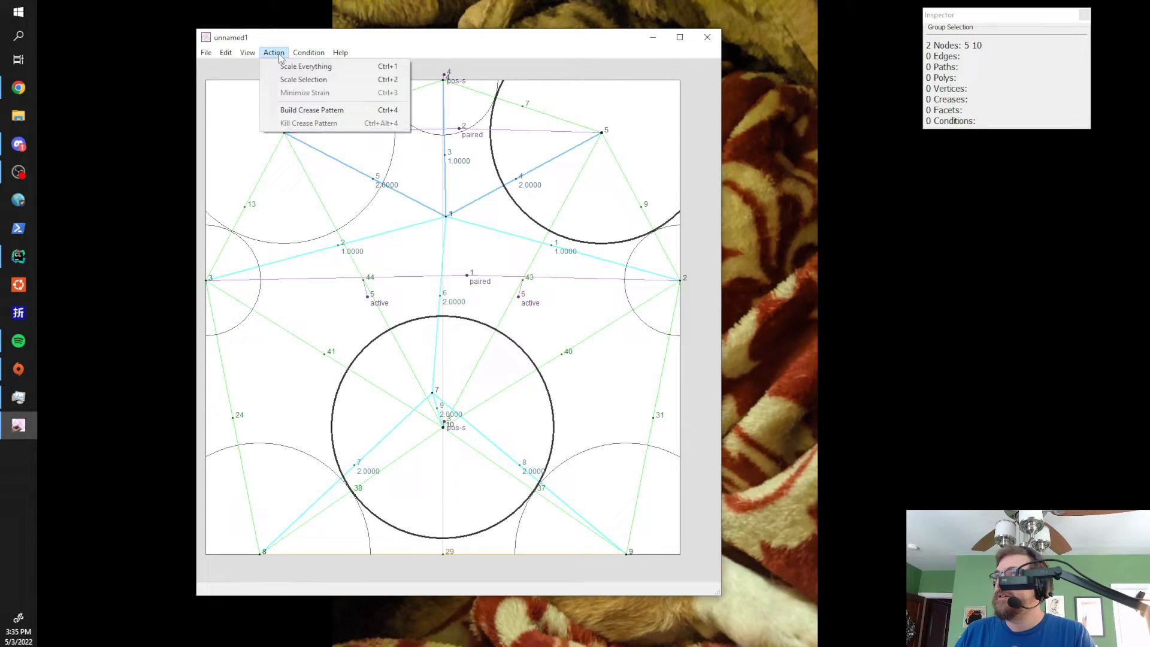
{"action": "left_click", "coordinate": [287, 110]}
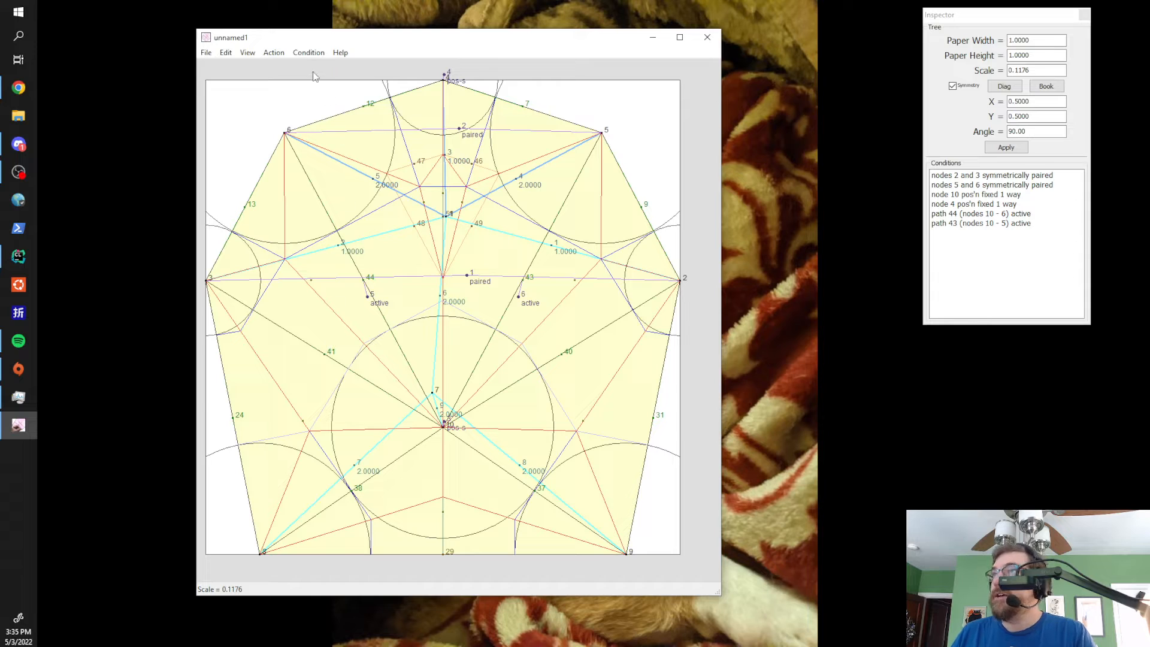
- Show the new crease pattern in the plan view to examine its fold lines and vertex coordinates
{"action": "left_click", "coordinate": [273, 53]}
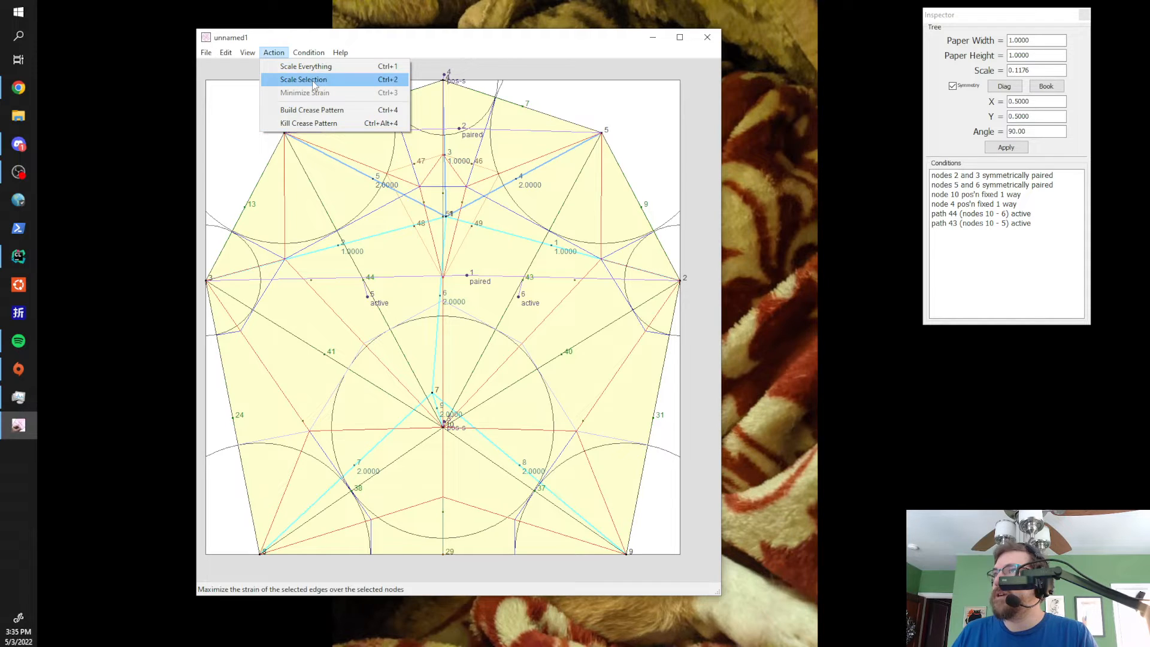
{"action": "mouse_move", "coordinate": [247, 53]}
{"action": "left_click", "coordinate": [287, 150]}
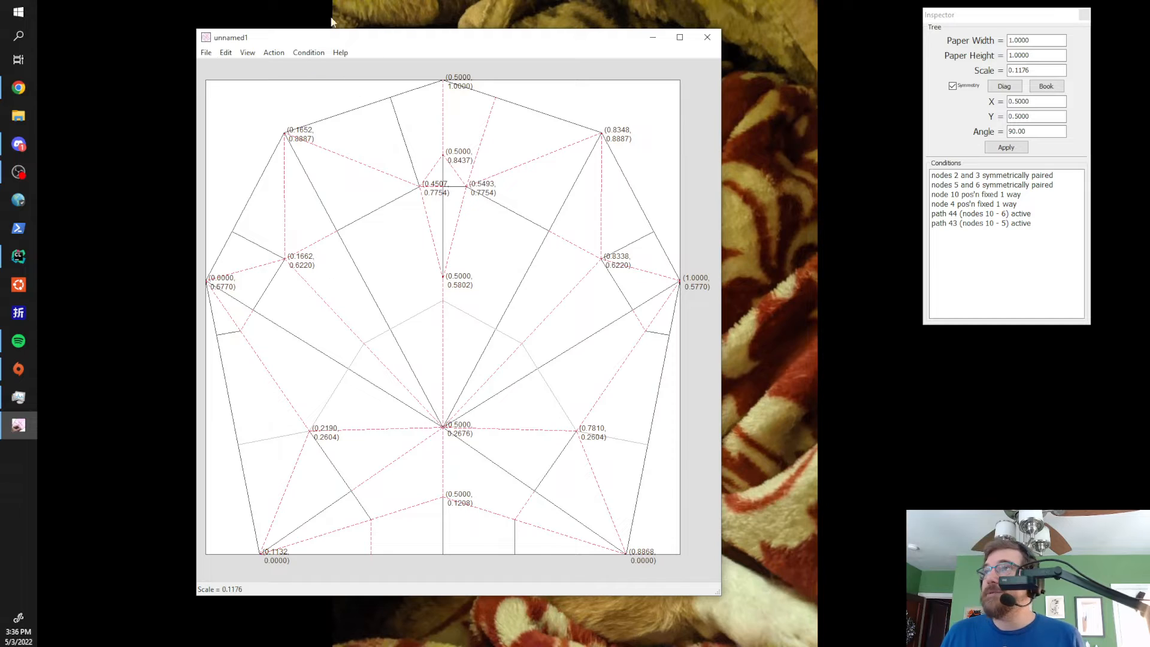
- Show the folded form of the base, examine it and close its window
{"action": "left_click", "coordinate": [281, 53]}
{"action": "mouse_move", "coordinate": [249, 52]}
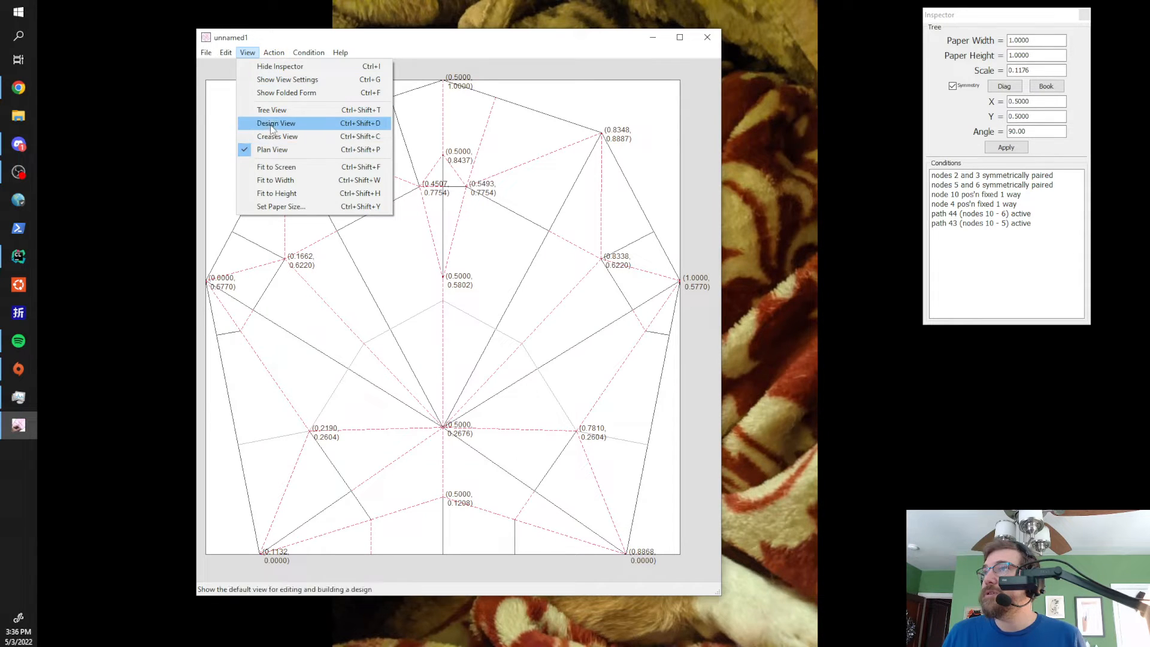
{"action": "left_click", "coordinate": [276, 80]}
{"action": "left_click_drag", "start_coordinate": [275, 81], "coordinate": [875, 103]}
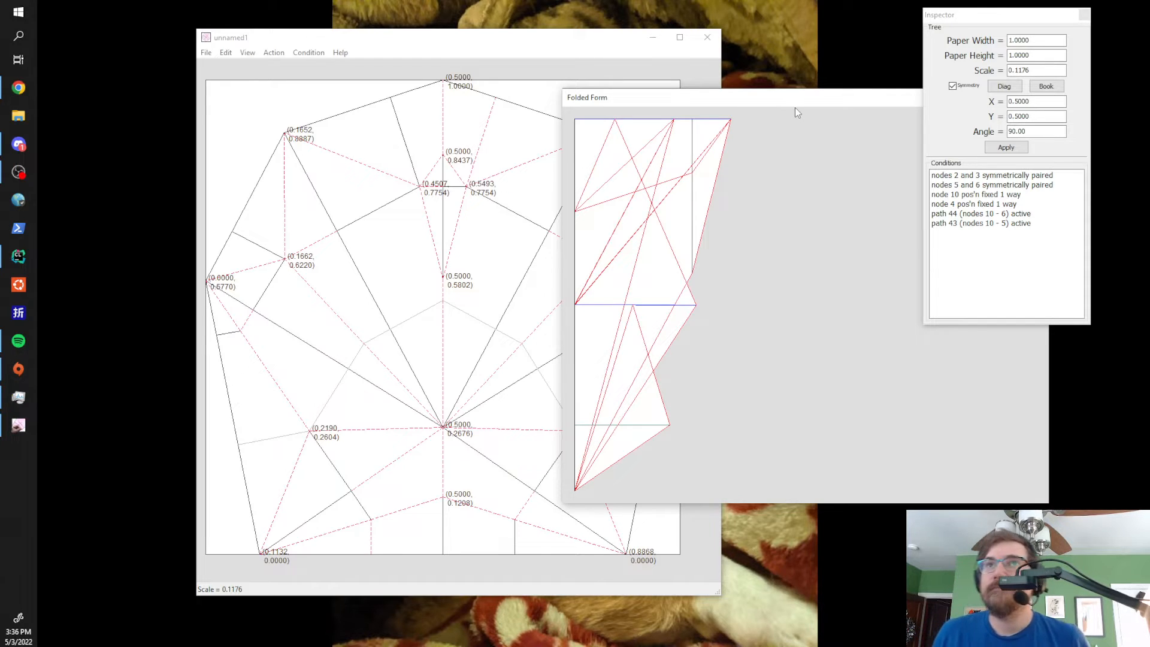
{"action": "left_click_drag", "start_coordinate": [778, 102], "coordinate": [421, 125]}
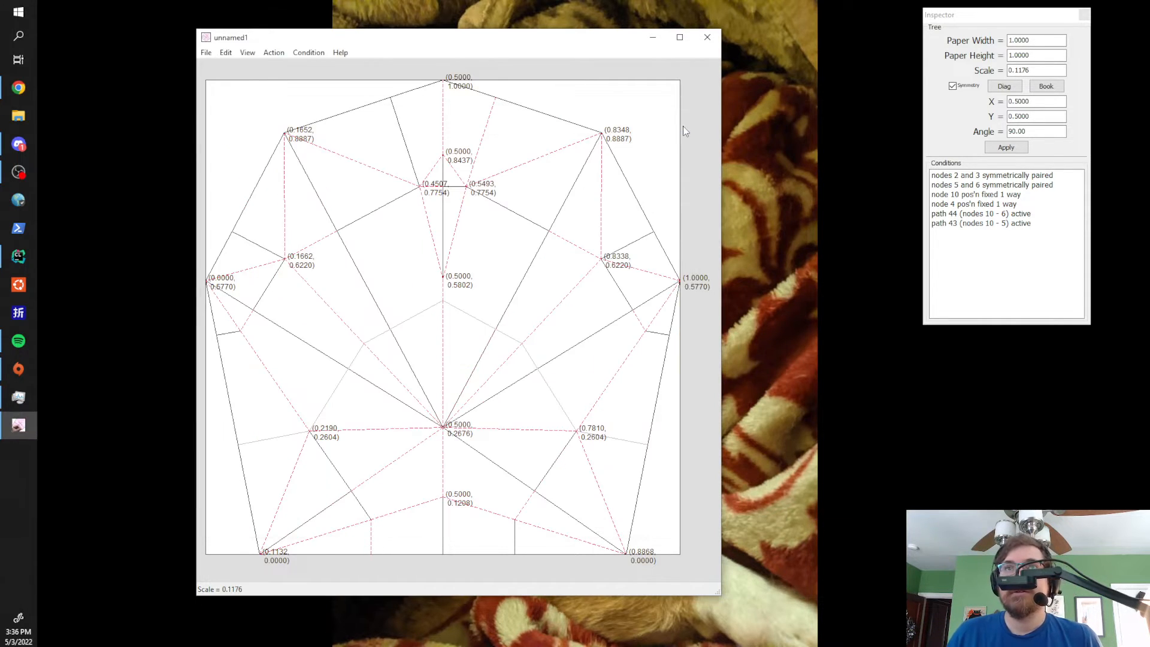
{"action": "left_click", "coordinate": [685, 123]}
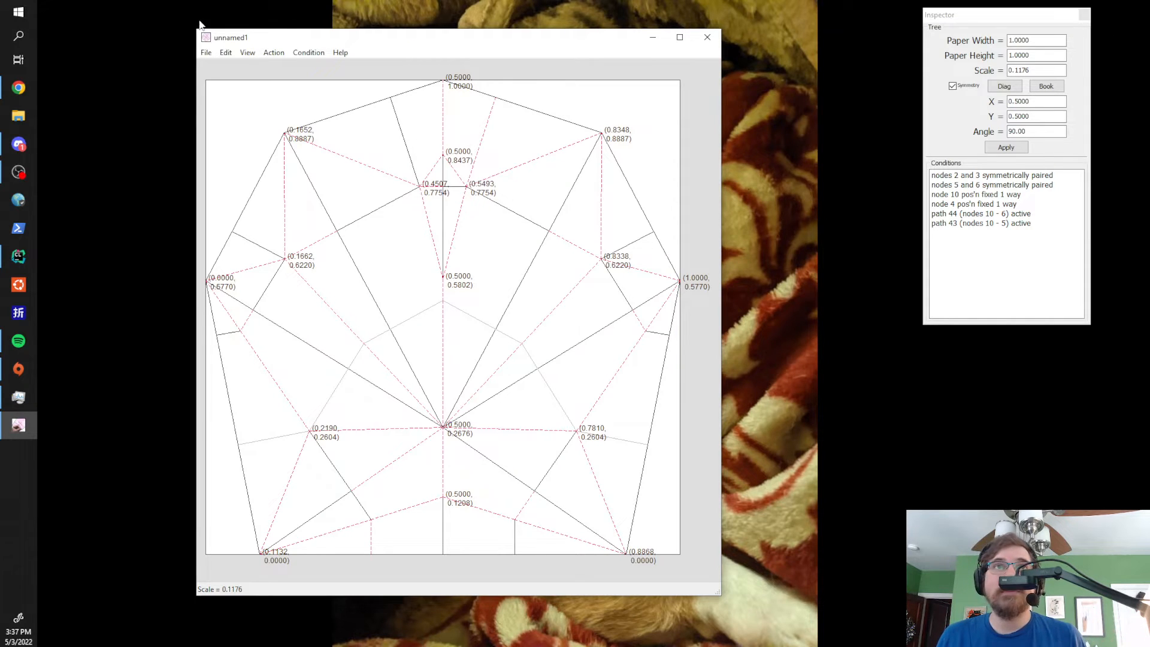
- Save the design as "shila dog" in TreeMaker format on the Desktop
{"action": "left_click", "coordinate": [206, 53]}
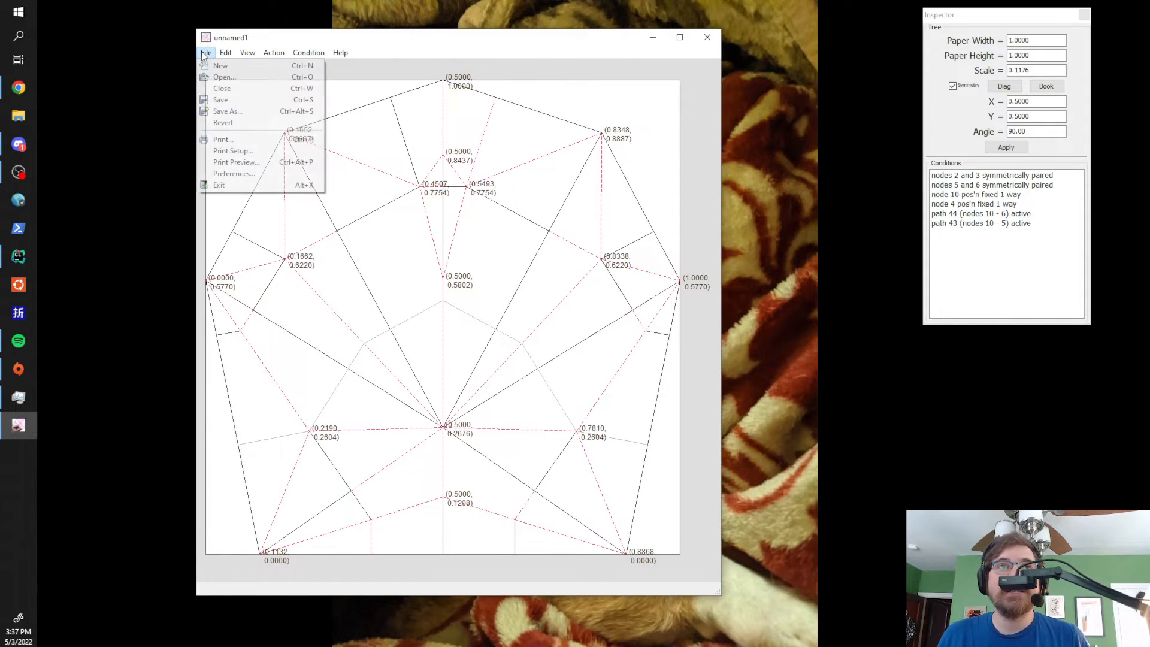
{"action": "left_click", "coordinate": [242, 100]}
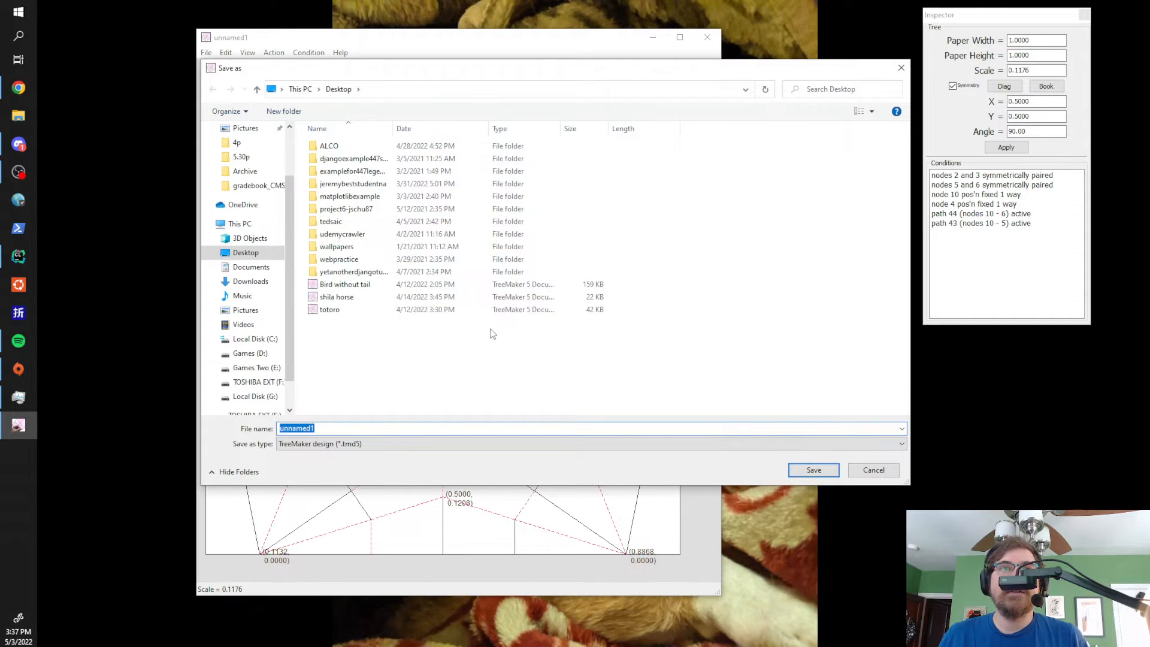
{"action": "type", "text": "shila dog"}
{"action": "key", "text": "Return"}
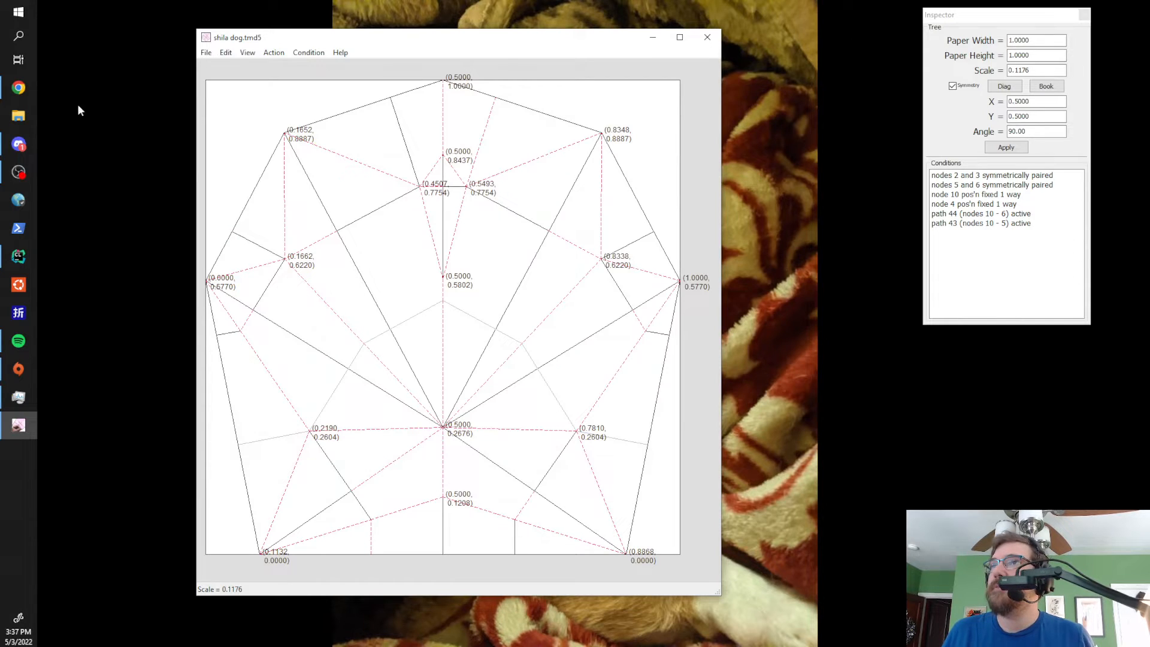
- Switch to Chrome and open the bookmarked Box Pleating Studio site in a new tab
{"action": "key", "text": "alt+Tab"}
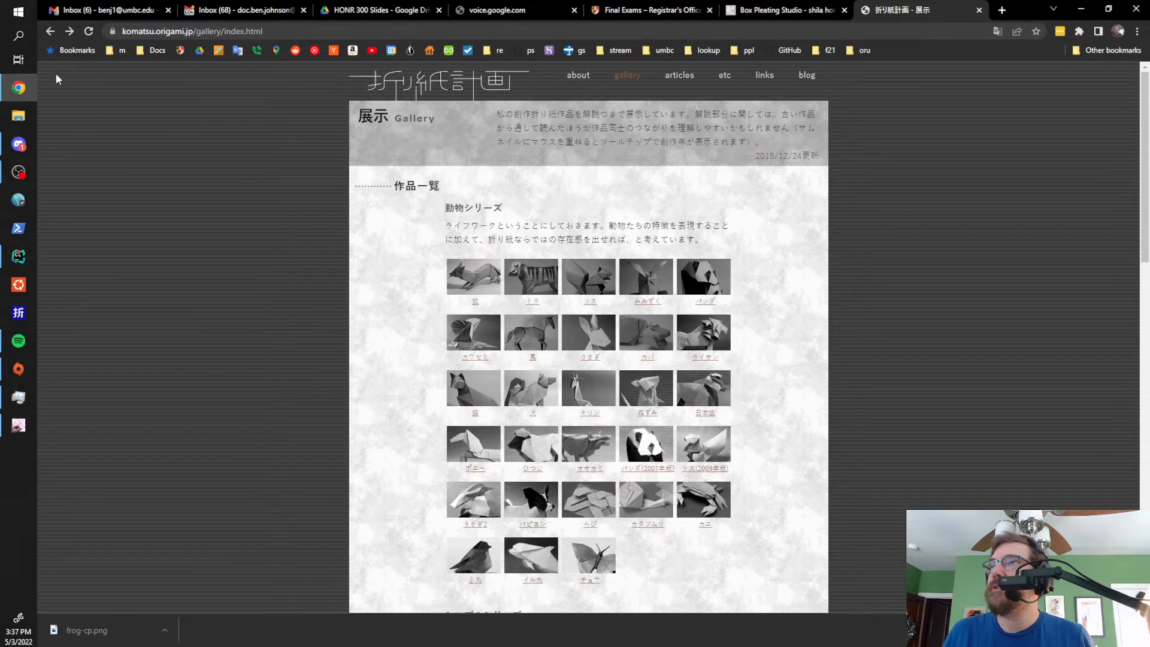
{"action": "left_click", "coordinate": [1002, 9]}
{"action": "left_click", "coordinate": [865, 51]}
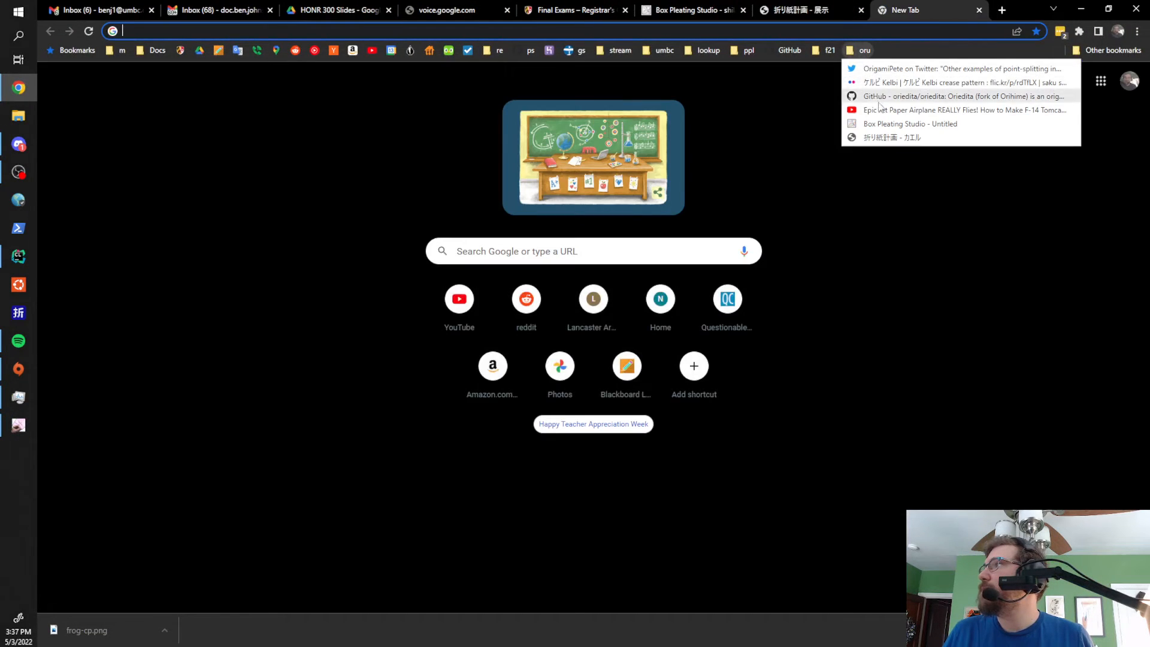
{"action": "left_click", "coordinate": [898, 124]}
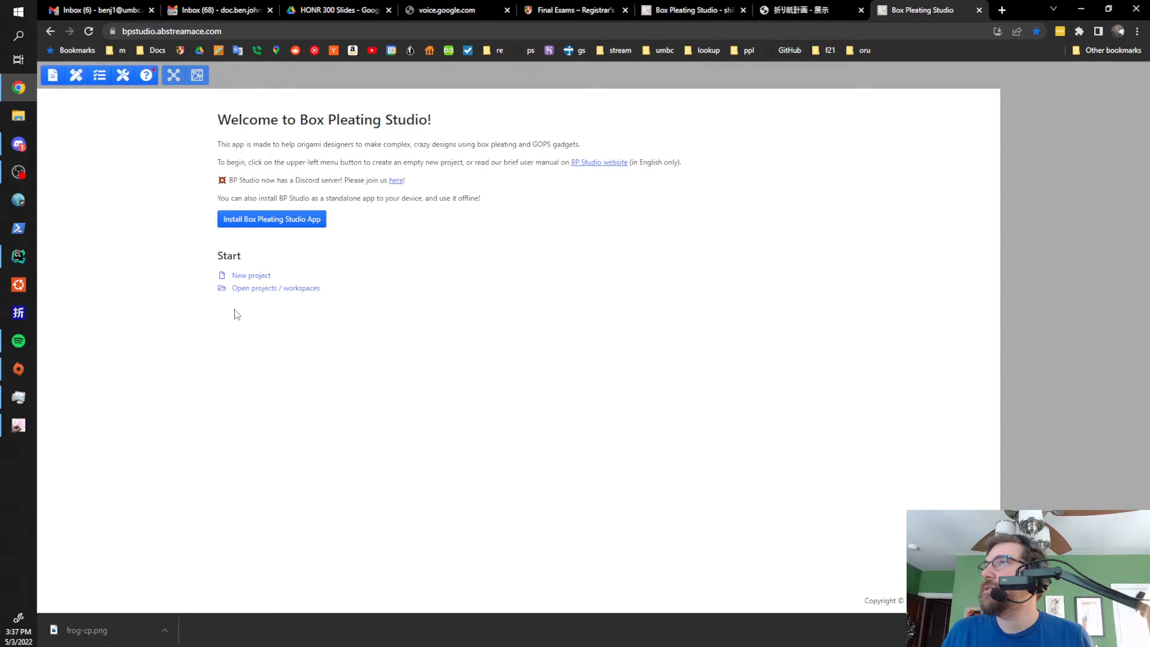
- Import the TreeMaker file "shila dog" from the Desktop into Box Pleating Studio
{"action": "left_click", "coordinate": [122, 76]}
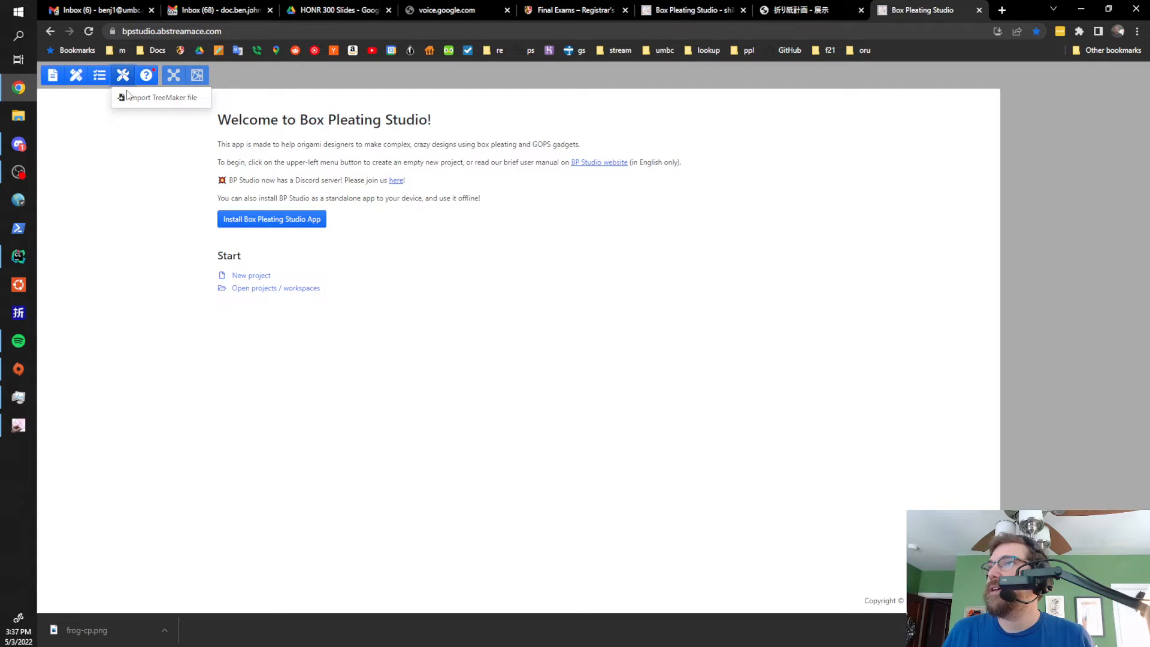
{"action": "left_click", "coordinate": [130, 102]}
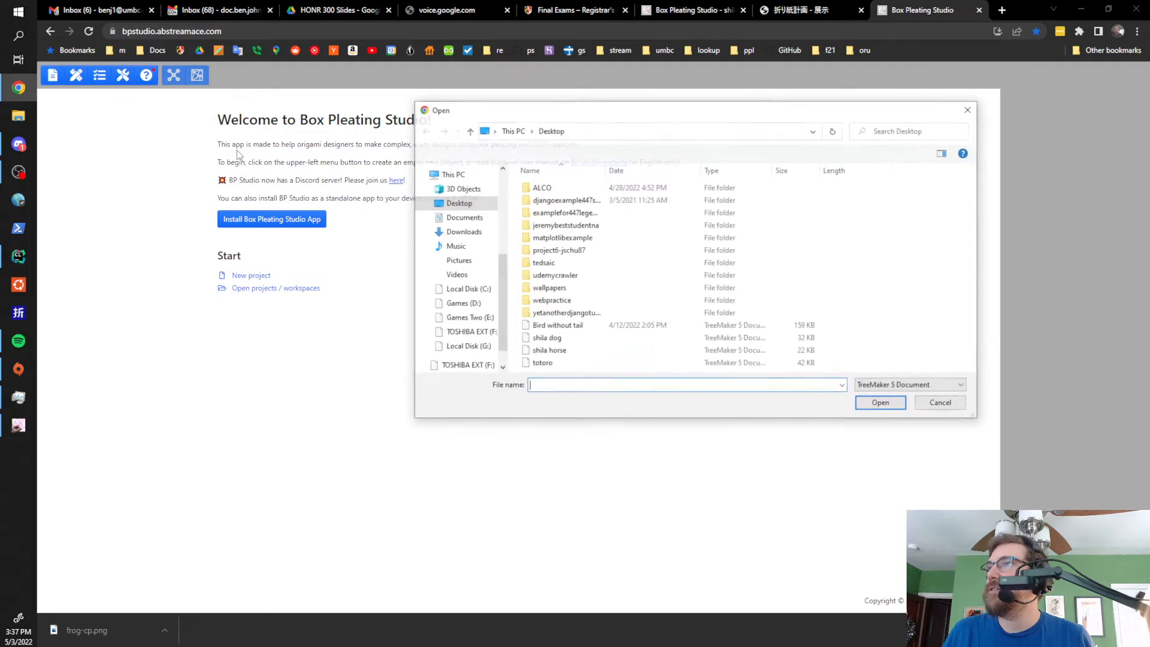
{"action": "double_click", "coordinate": [563, 338]}
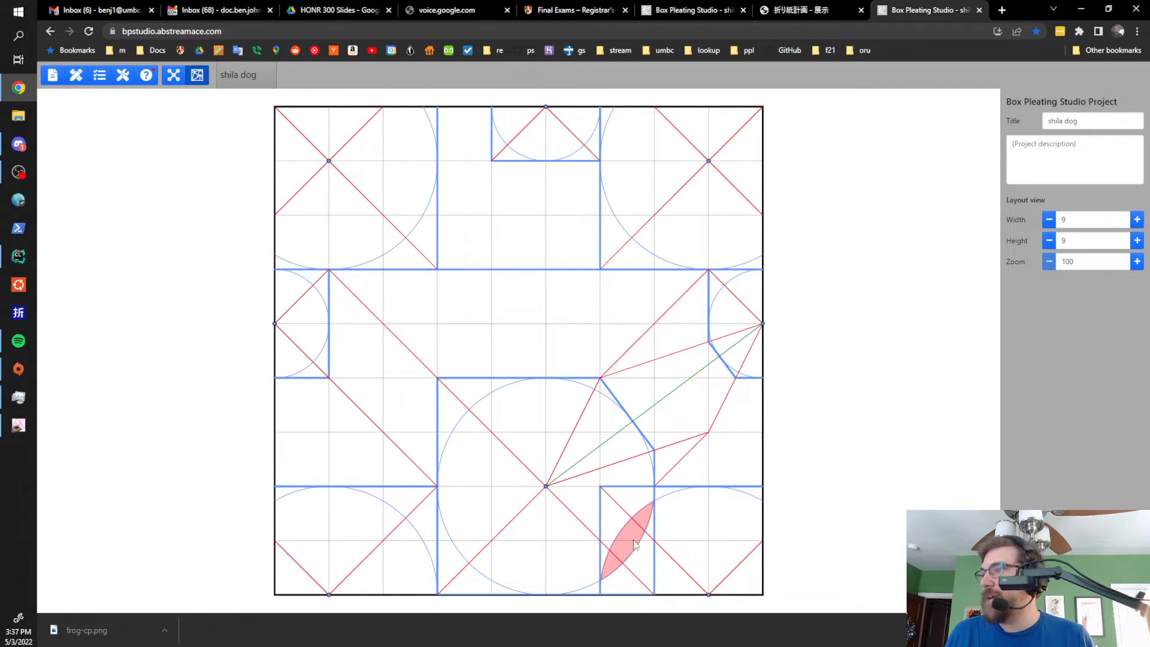
- Move the two outer flaps on the sheet's bottom edge into the bottom-right and bottom-left corners
{"action": "left_click", "coordinate": [708, 595]}
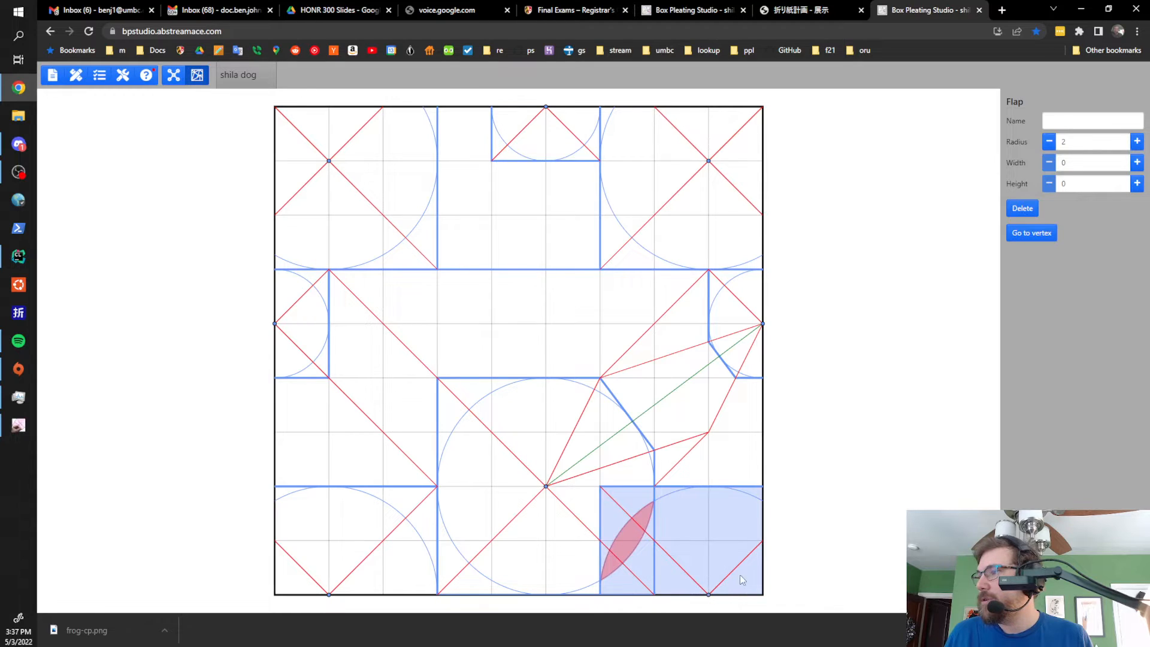
{"action": "key", "text": "Right"}
{"action": "left_click", "coordinate": [559, 224]}
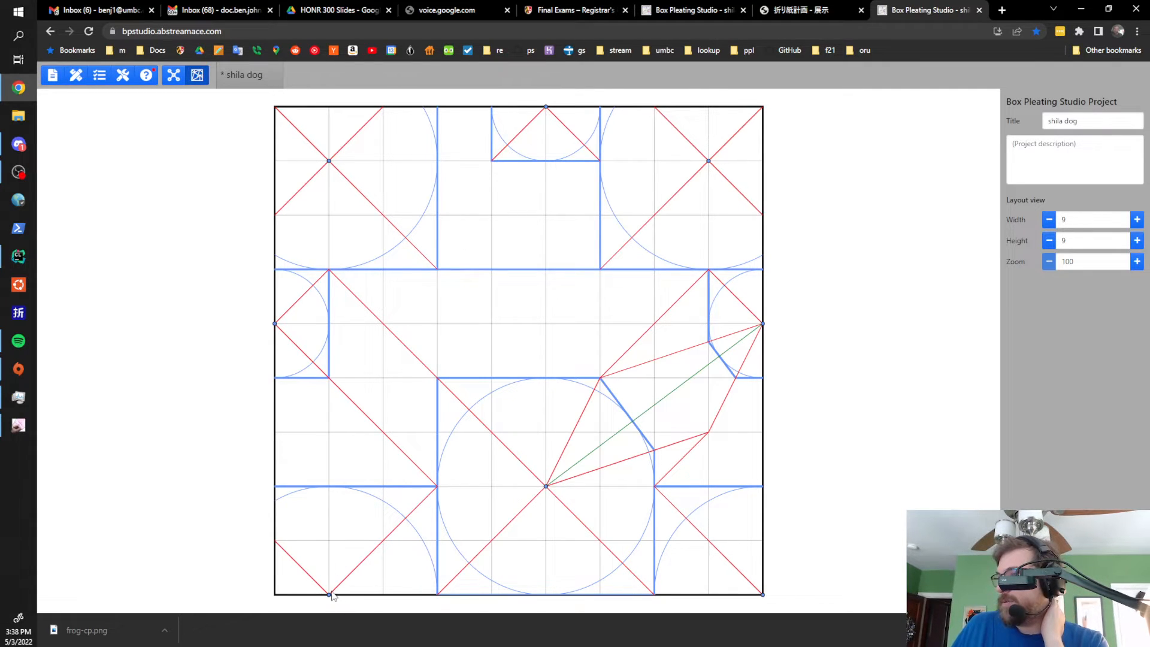
{"action": "left_click_drag", "start_coordinate": [331, 595], "coordinate": [293, 594]}
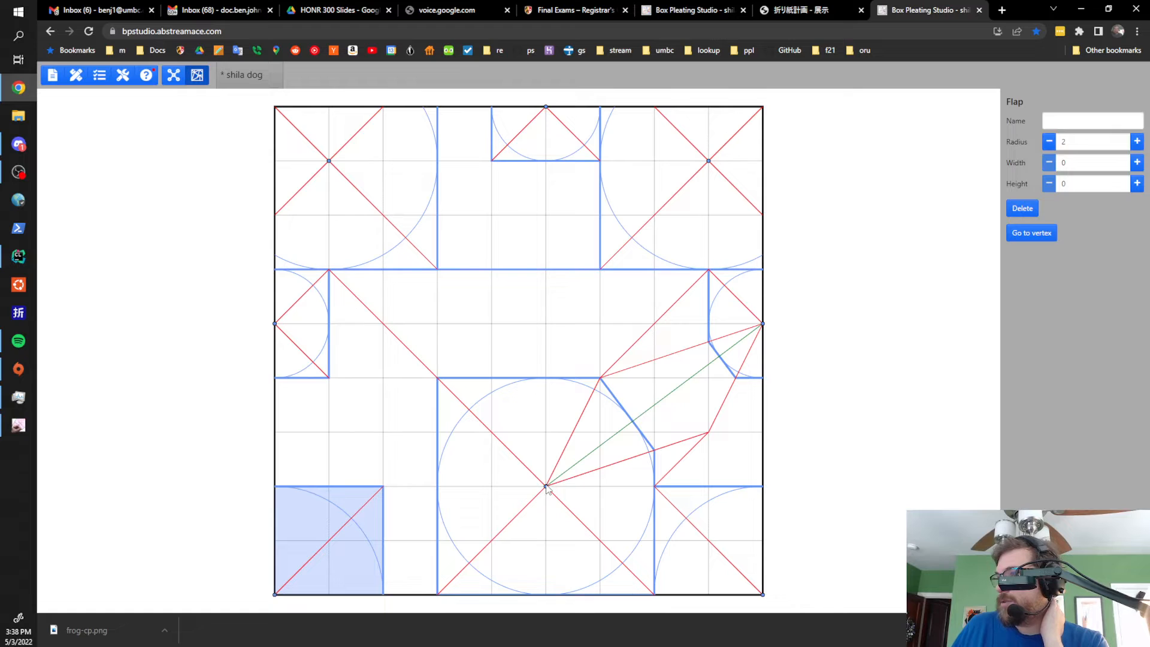
{"action": "mouse_move", "coordinate": [543, 487]}
{"action": "left_mouse_down"}
{"action": "mouse_move", "coordinate": [508, 480]}
{"action": "mouse_move", "coordinate": [531, 480]}
{"action": "left_mouse_up"}
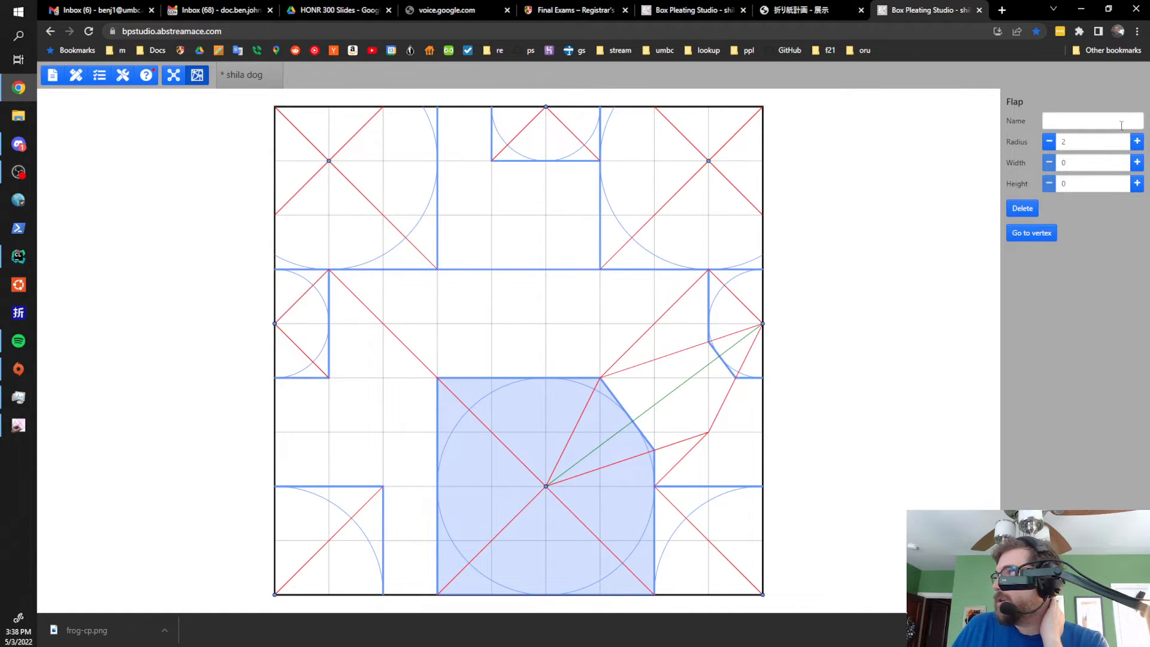
{"action": "left_click", "coordinate": [823, 353]}
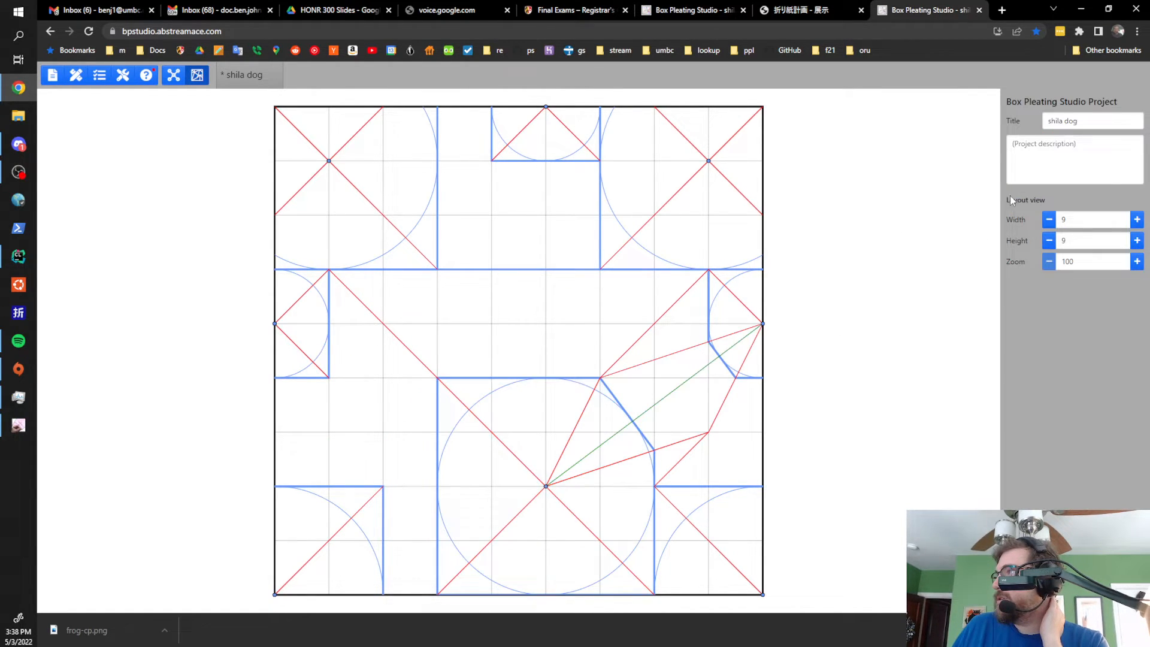
- Enlarge the sheet to 10 by 10 and move the small right-hand flap onto the right edge
{"action": "left_click", "coordinate": [1137, 220]}
{"action": "left_click", "coordinate": [1136, 240]}
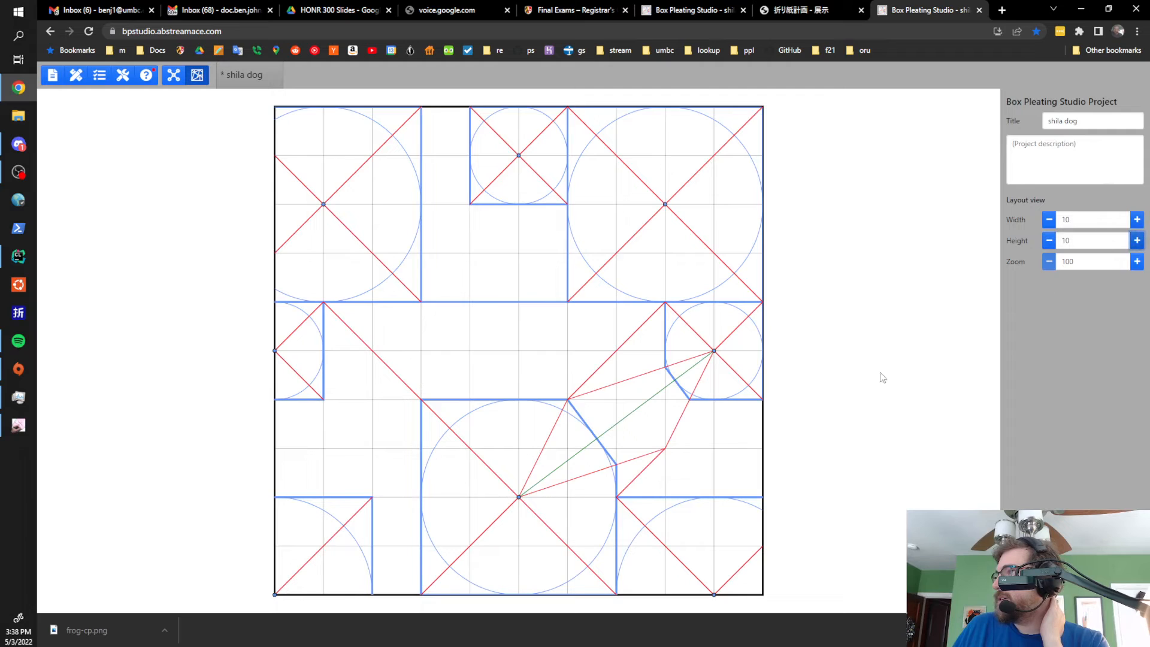
{"action": "left_click", "coordinate": [519, 498]}
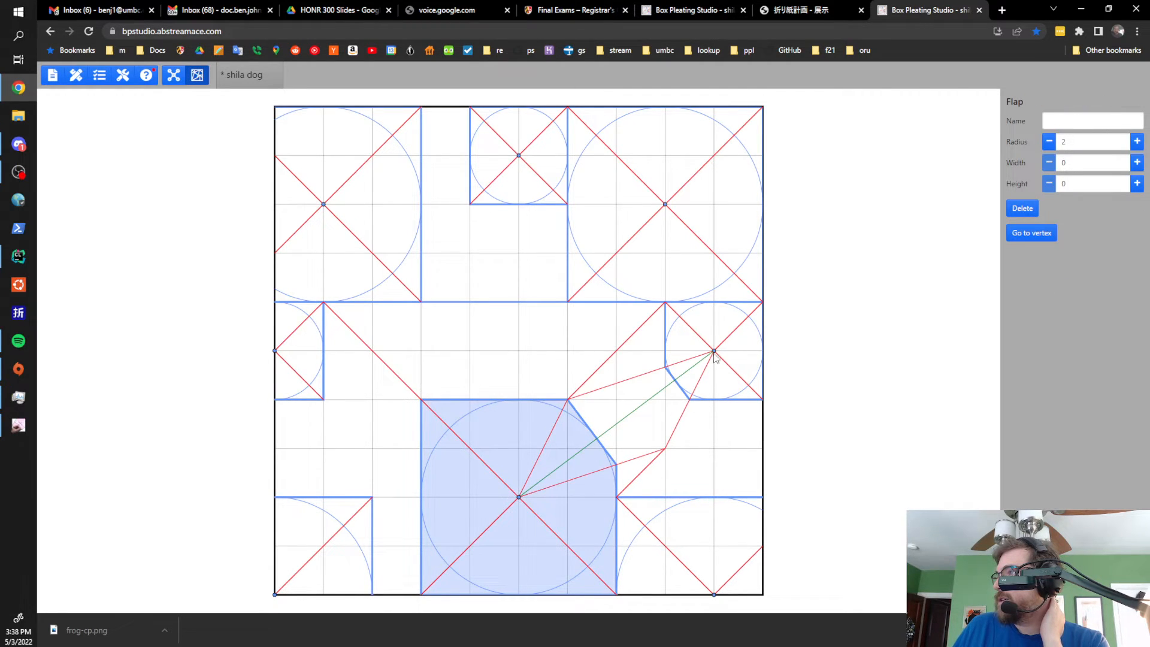
{"action": "left_click_drag", "start_coordinate": [716, 352], "coordinate": [752, 354]}
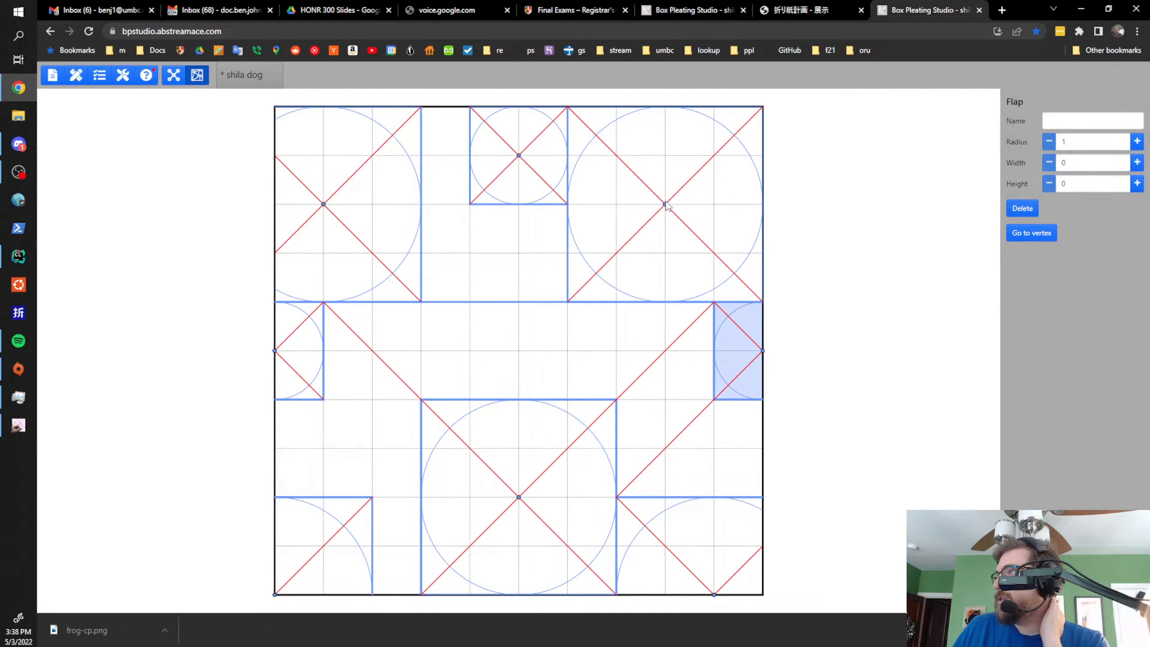
- Move the two upper radius-2 flaps onto the sheet's side edges and the lower right flap into its corner
{"action": "left_click_drag", "start_coordinate": [667, 205], "coordinate": [754, 208]}
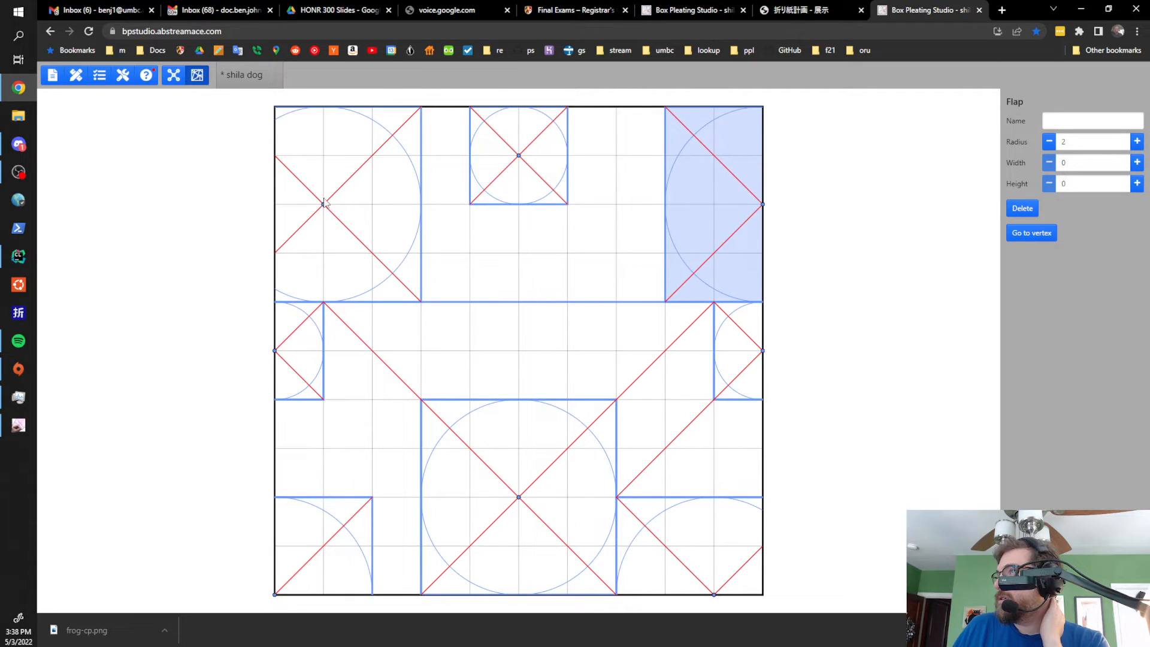
{"action": "left_click_drag", "start_coordinate": [324, 204], "coordinate": [287, 200]}
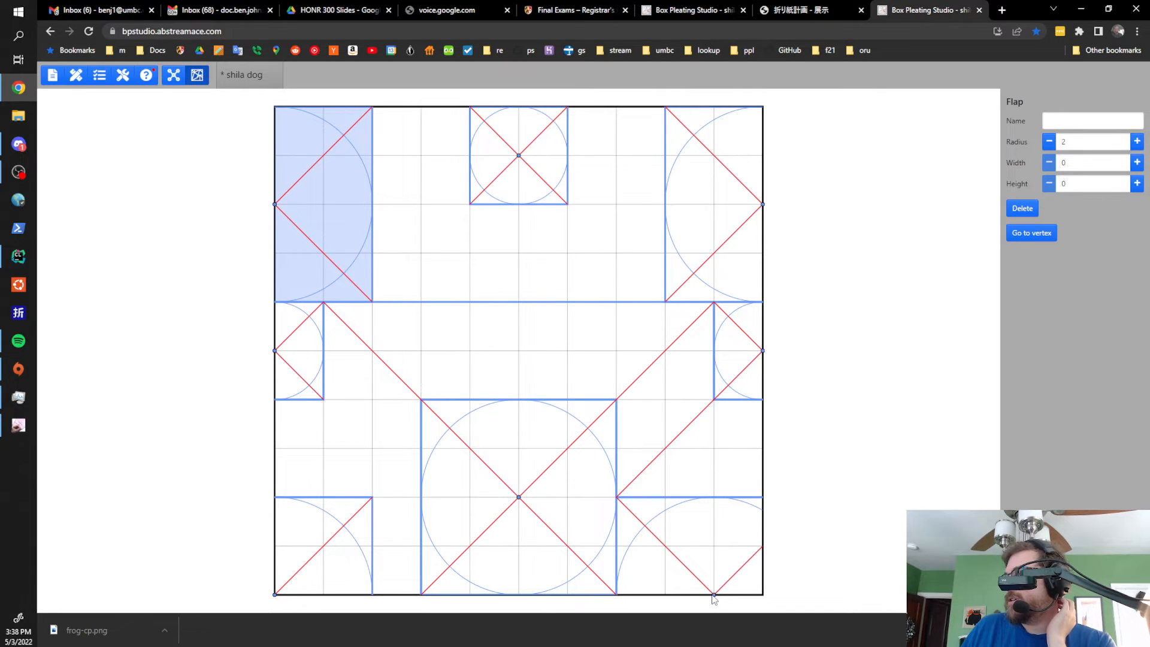
{"action": "left_click_drag", "start_coordinate": [714, 598], "coordinate": [767, 600]}
{"action": "left_click", "coordinate": [842, 416]}
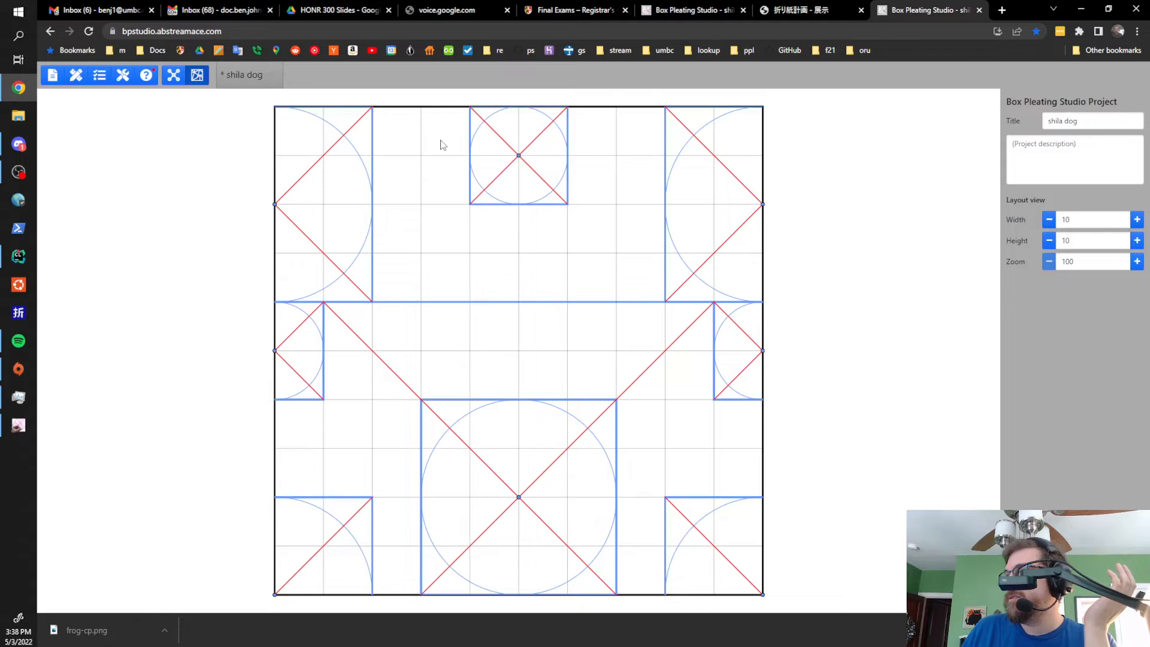
- Move the upper middle flap onto the sheet's top edge and set its radius to 3
{"action": "left_click", "coordinate": [519, 157]}
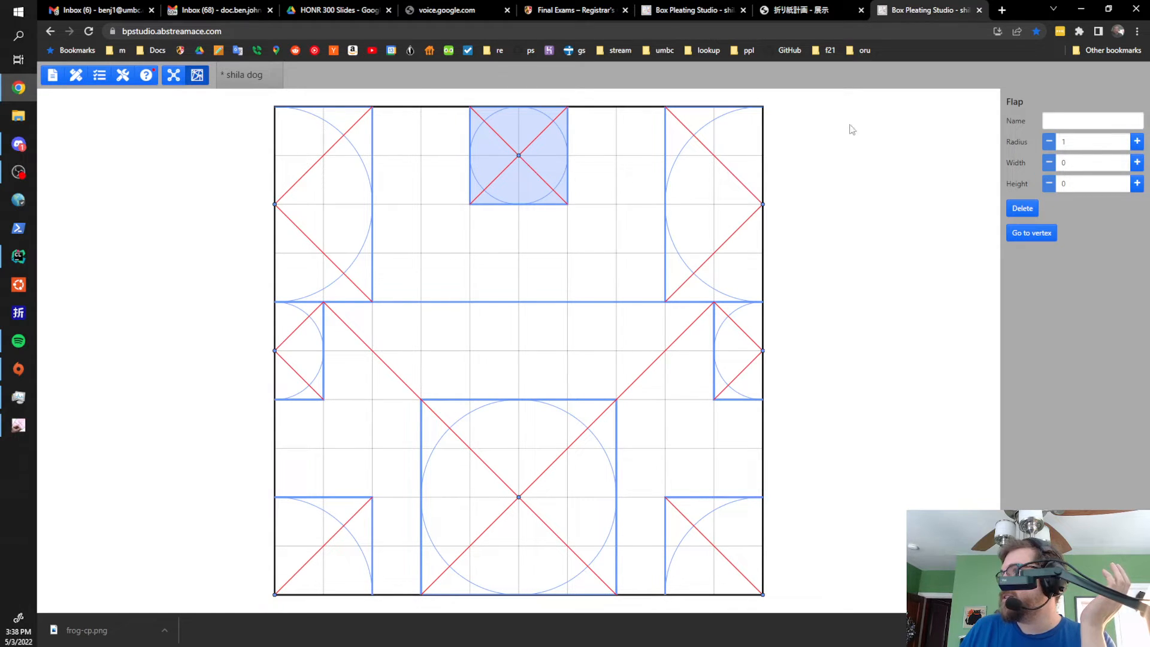
{"action": "left_click_drag", "start_coordinate": [518, 156], "coordinate": [518, 120]}
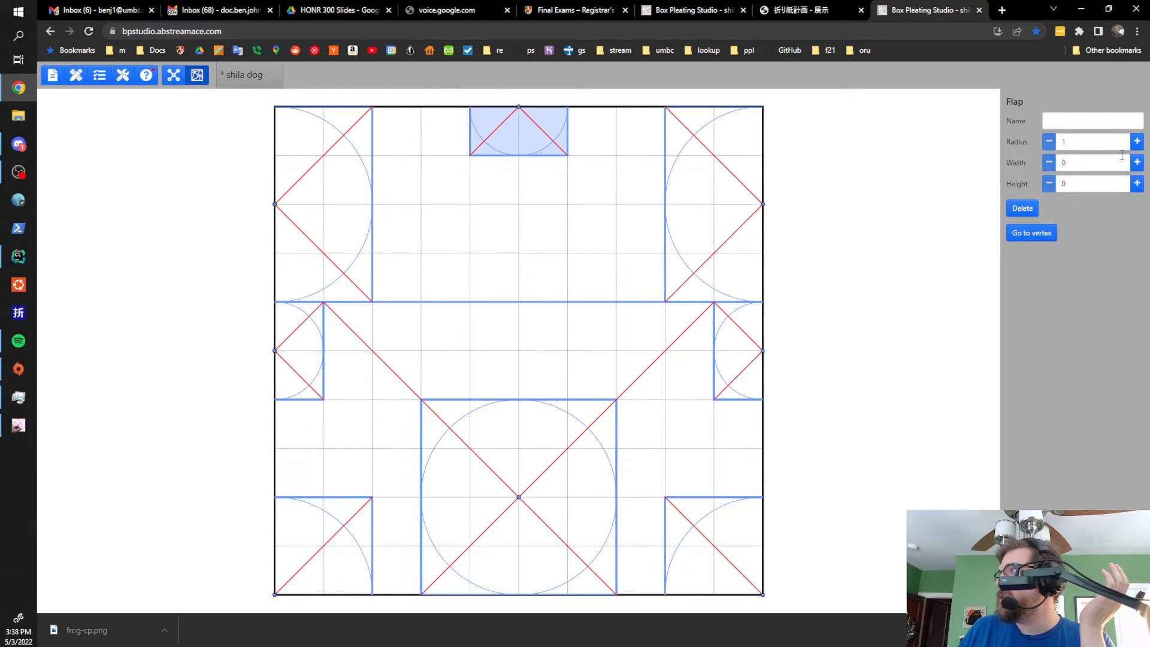
{"action": "left_click", "coordinate": [1136, 142]}
{"action": "left_click", "coordinate": [1136, 142]}
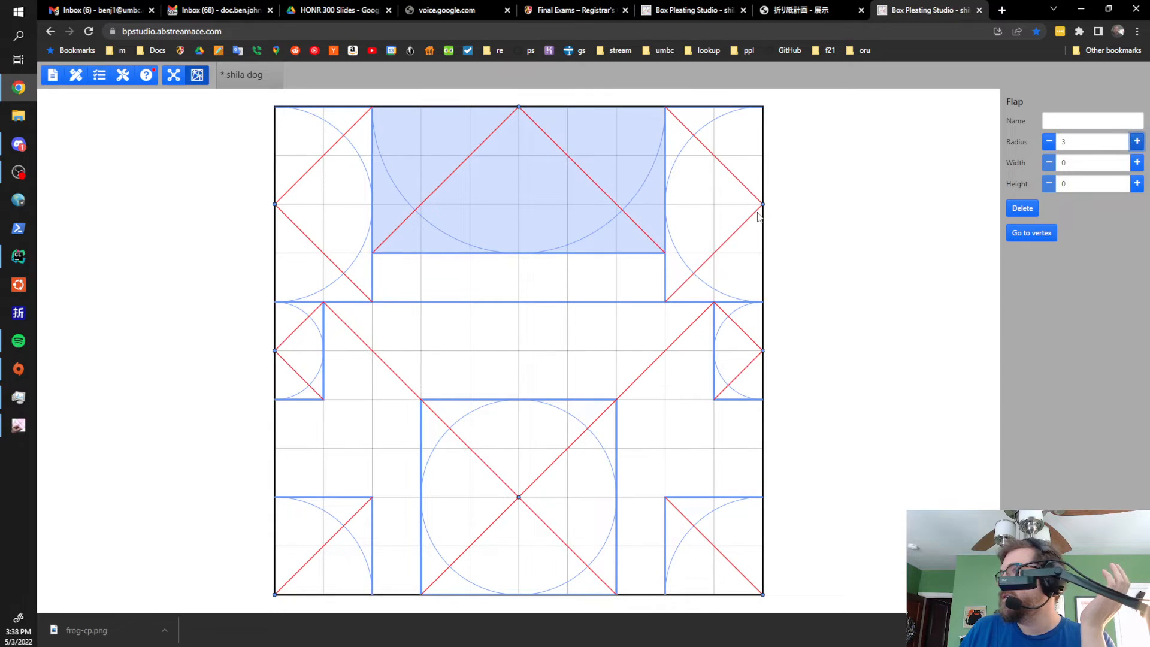
{"action": "left_click", "coordinate": [862, 221]}
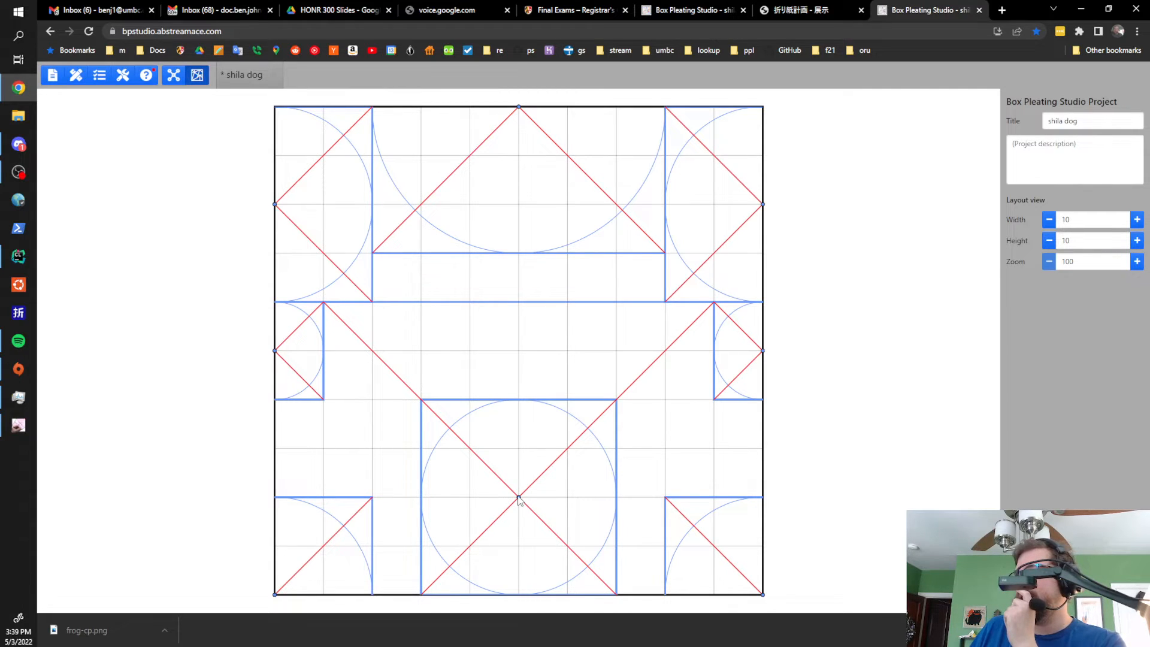
- Move the lower middle flap onto the sheet's bottom edge and set the top middle flap's height to 3
{"action": "left_click", "coordinate": [515, 513]}
{"action": "left_click_drag", "start_coordinate": [514, 511], "coordinate": [505, 573]}
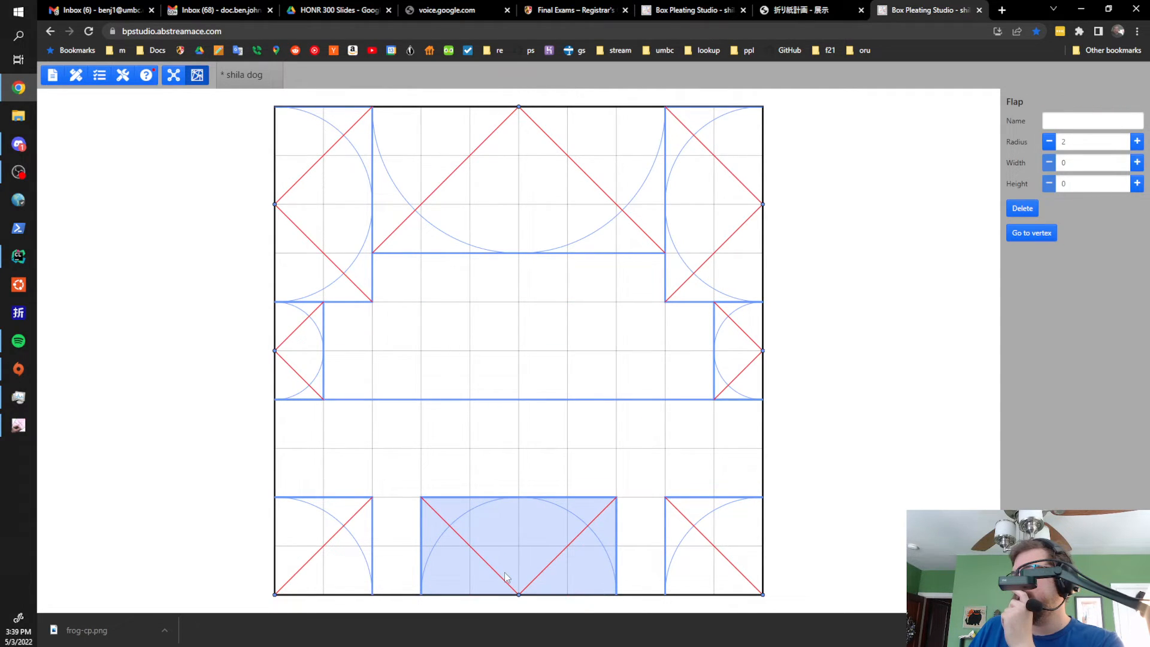
{"action": "left_click", "coordinate": [530, 143]}
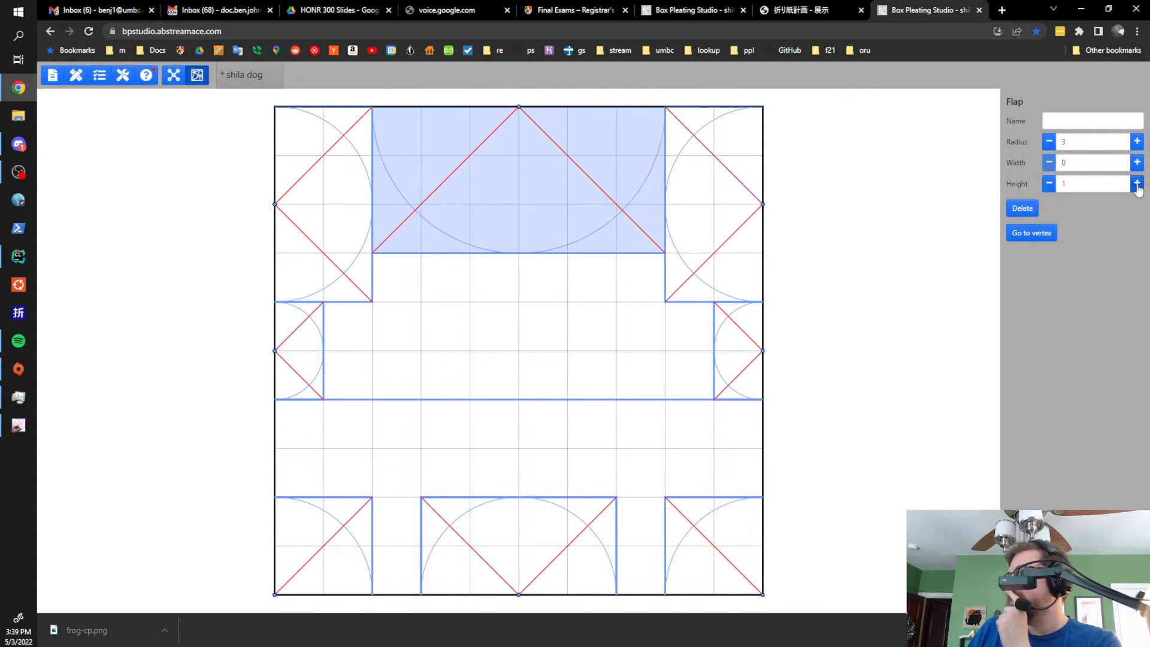
{"action": "left_click", "coordinate": [1137, 183]}
{"action": "left_click", "coordinate": [1137, 183]}
{"action": "left_click", "coordinate": [1136, 183]}
{"action": "left_click", "coordinate": [862, 234]}
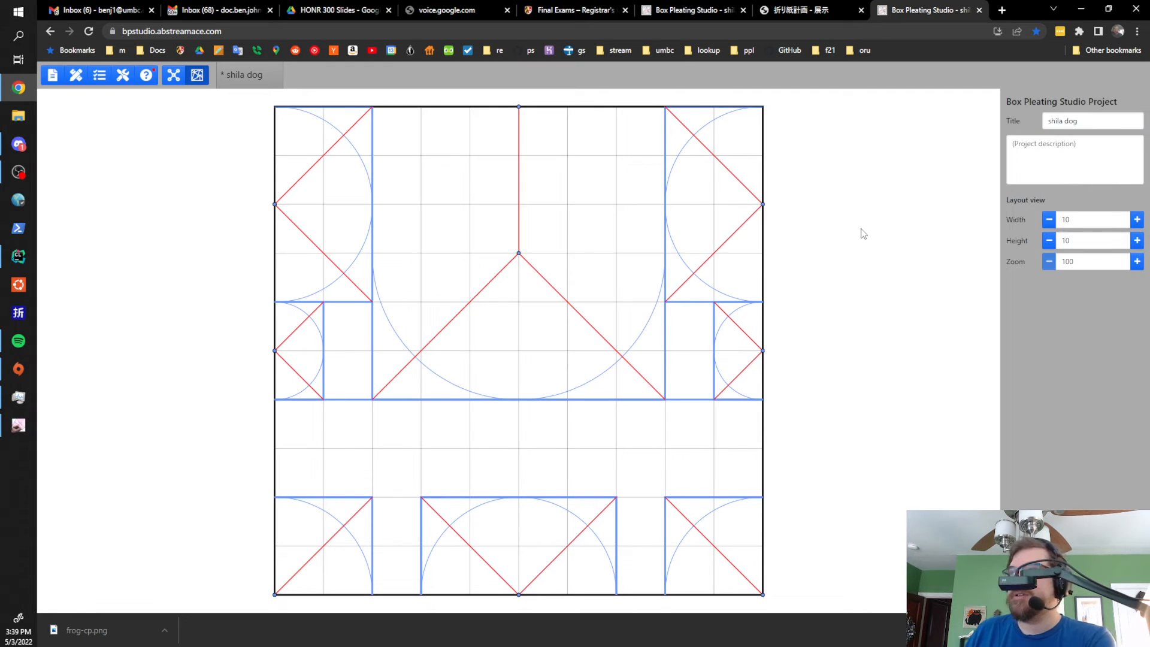
- Set the width of both small radius-1 flaps on the side edges to 1
{"action": "left_click", "coordinate": [292, 353]}
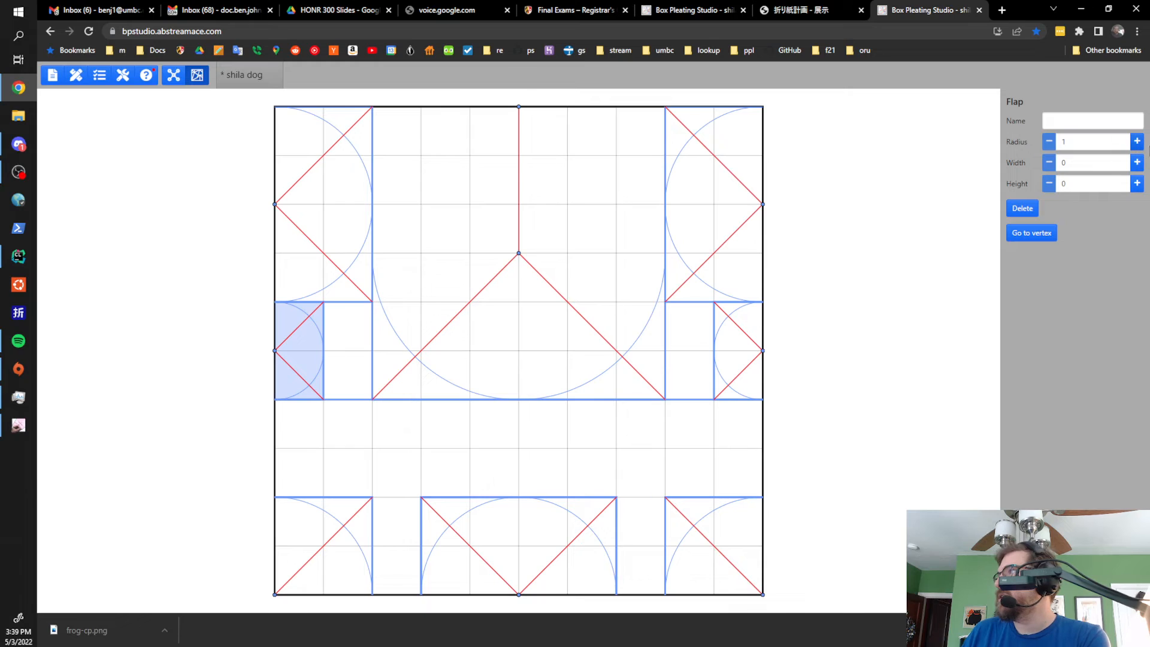
{"action": "left_click", "coordinate": [1137, 162]}
{"action": "left_click", "coordinate": [761, 345]}
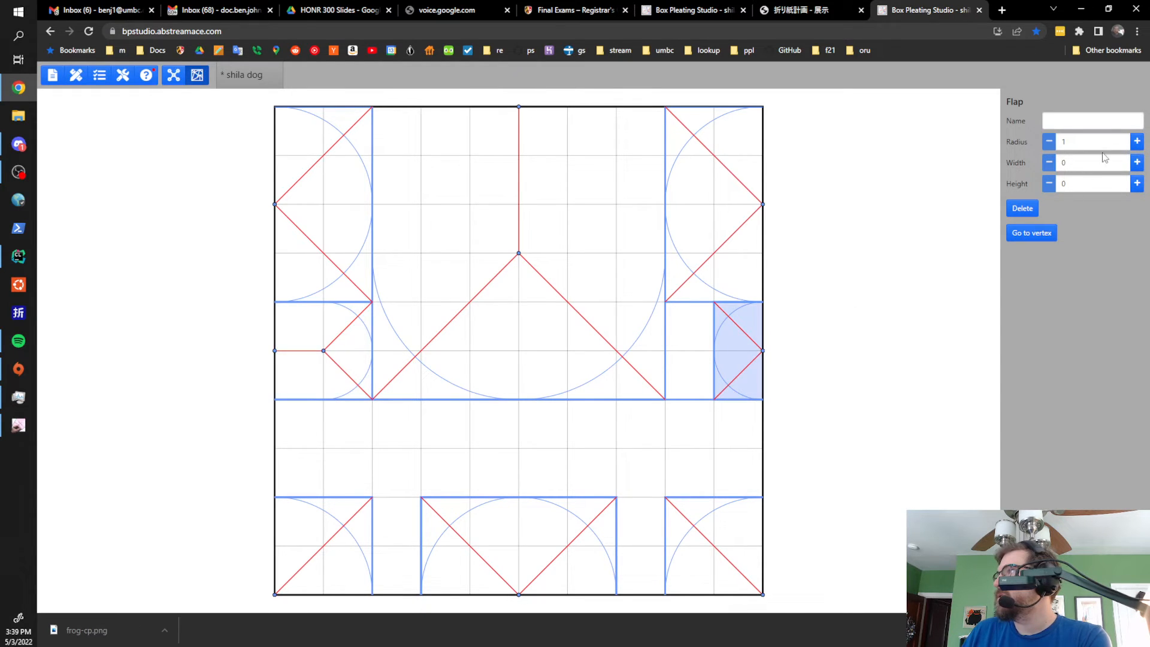
{"action": "left_click", "coordinate": [1137, 162]}
{"action": "left_click", "coordinate": [805, 280]}
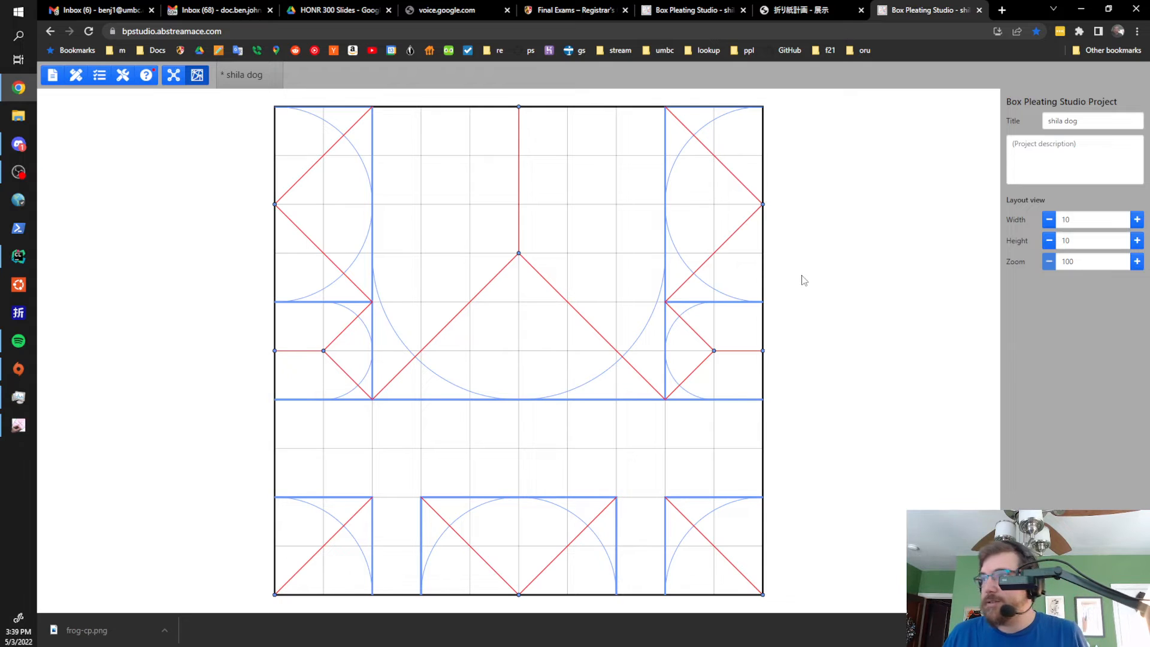
- Set the bottom middle flap's width to 2 and shift it one grid unit left to centre it between the corner flaps
{"action": "left_click", "coordinate": [499, 557]}
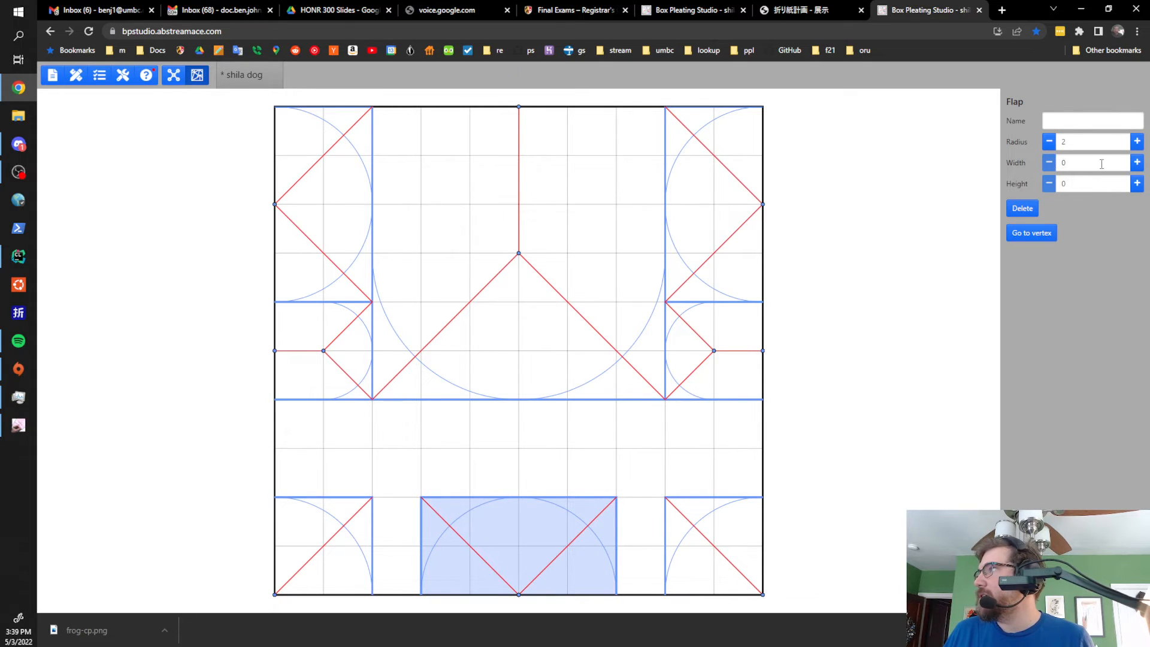
{"action": "left_click", "coordinate": [1136, 162]}
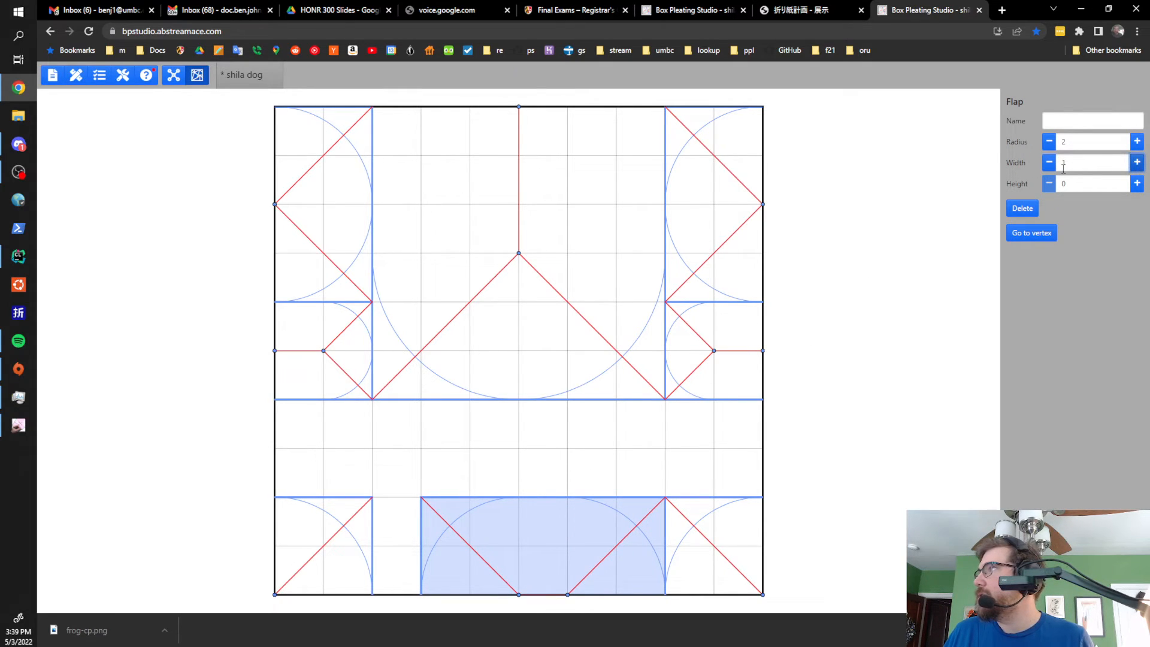
{"action": "left_click", "coordinate": [1137, 162]}
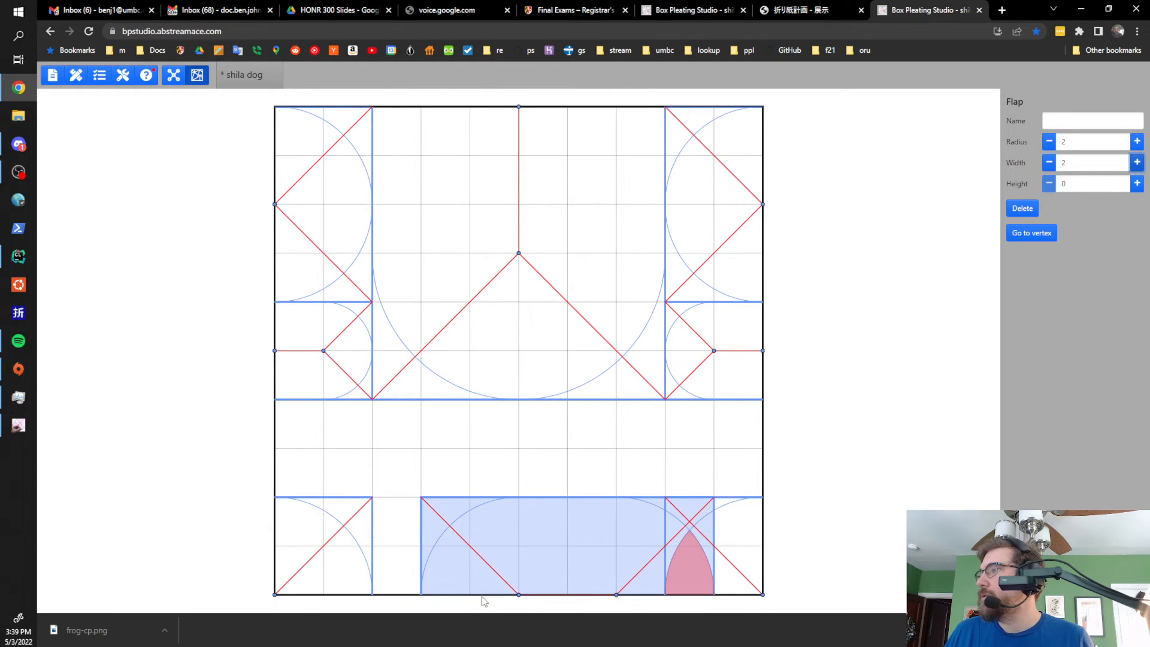
{"action": "left_click_drag", "start_coordinate": [518, 594], "coordinate": [488, 596]}
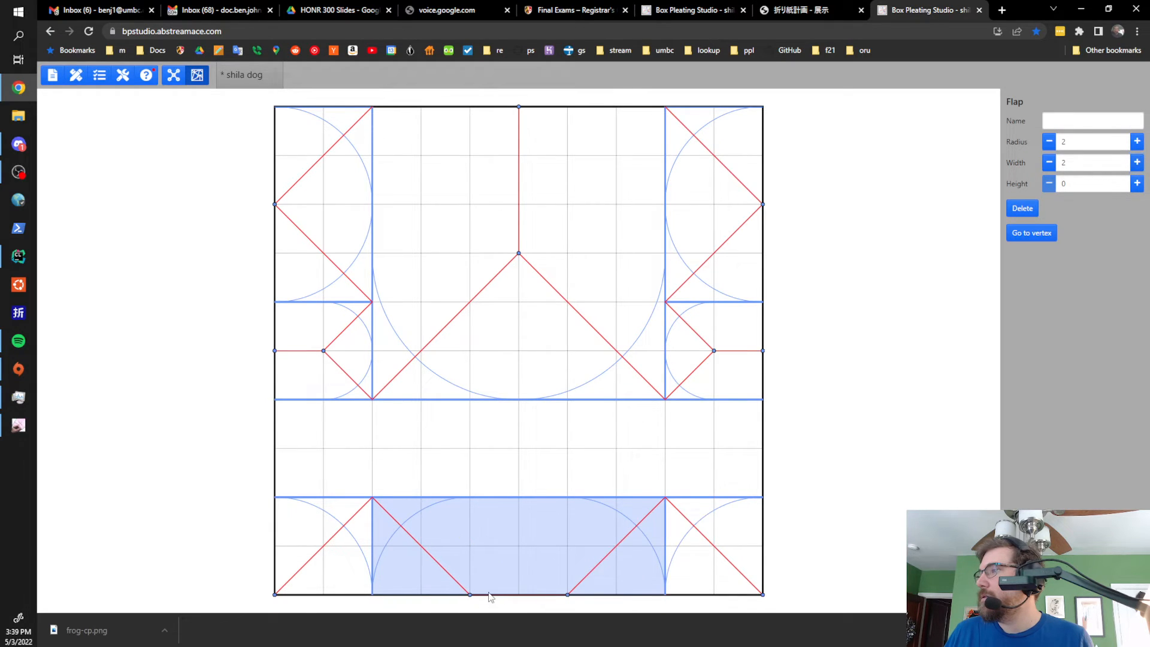
{"action": "left_click", "coordinate": [883, 387]}
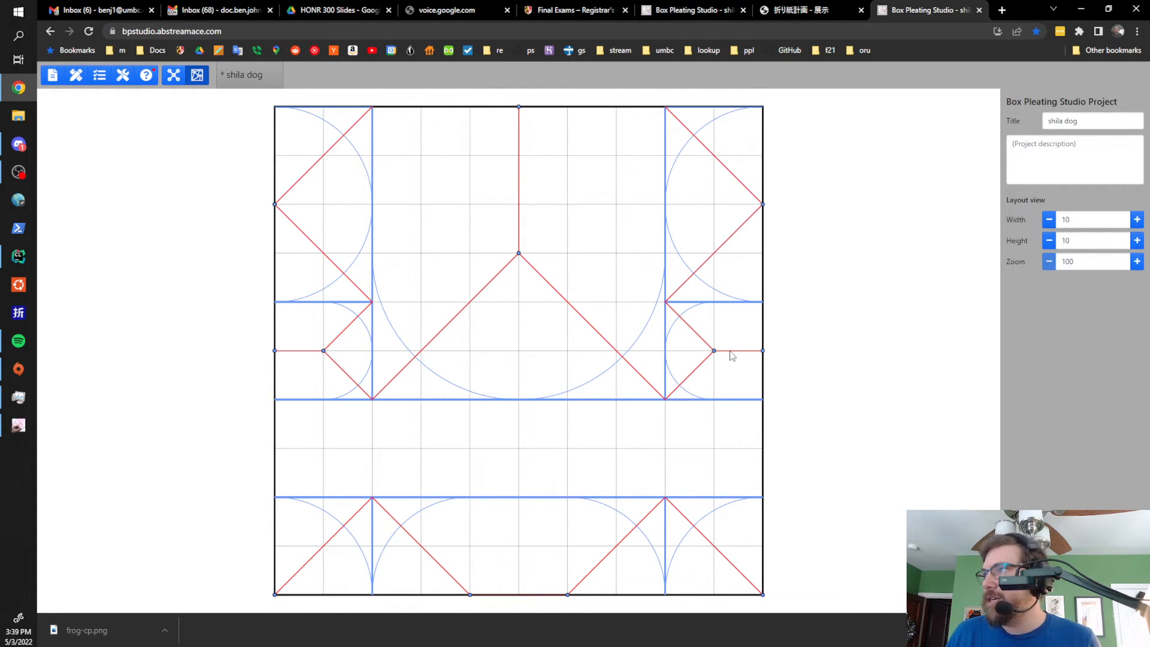
- Swap the two upper flaps on the sheet's left edge, placing the radius-1 flap in the top corner and the radius-2 flap directly below it
{"action": "left_click", "coordinate": [294, 333]}
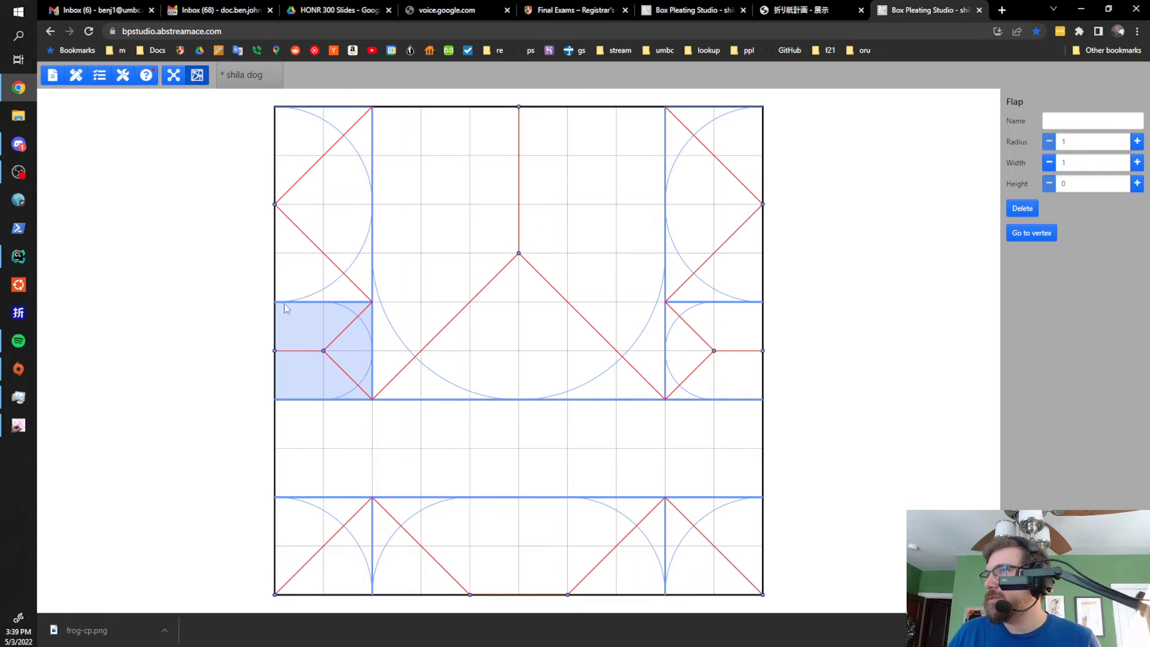
{"action": "mouse_move", "coordinate": [312, 182]}
{"action": "left_mouse_down"}
{"action": "mouse_move", "coordinate": [303, 387]}
{"action": "mouse_move", "coordinate": [327, 210]}
{"action": "mouse_move", "coordinate": [335, 380]}
{"action": "mouse_move", "coordinate": [346, 141]}
{"action": "mouse_move", "coordinate": [334, 189]}
{"action": "left_mouse_up"}
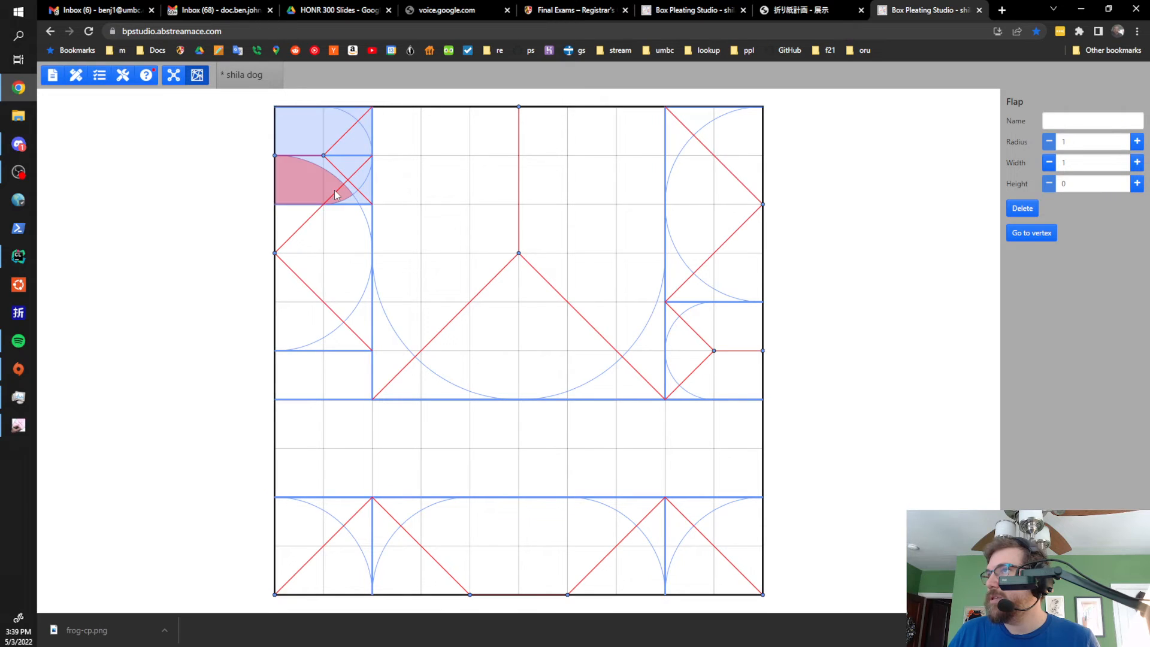
{"action": "left_click_drag", "start_coordinate": [317, 290], "coordinate": [325, 351]}
- Swap the radius-2 and radius-1 flaps on the sheet's right edge to mirror the left side, with the radius-1 flap in the top corner
{"action": "left_click", "coordinate": [739, 226]}
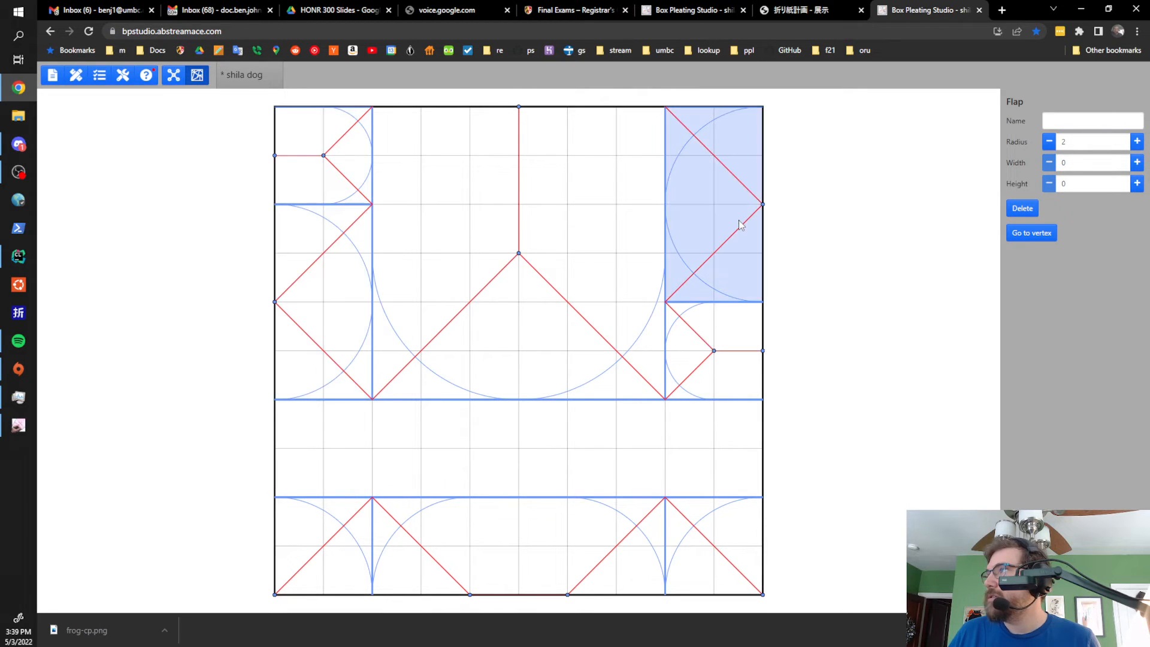
{"action": "key", "text": "Down"}
{"action": "key", "text": "Down"}
{"action": "key", "text": "Down"}
{"action": "key", "text": "Down"}
{"action": "key", "text": "Down"}
{"action": "key", "text": "Left"}
{"action": "key", "text": "Left"}
{"action": "key", "text": "Left"}
{"action": "key", "text": "Left"}
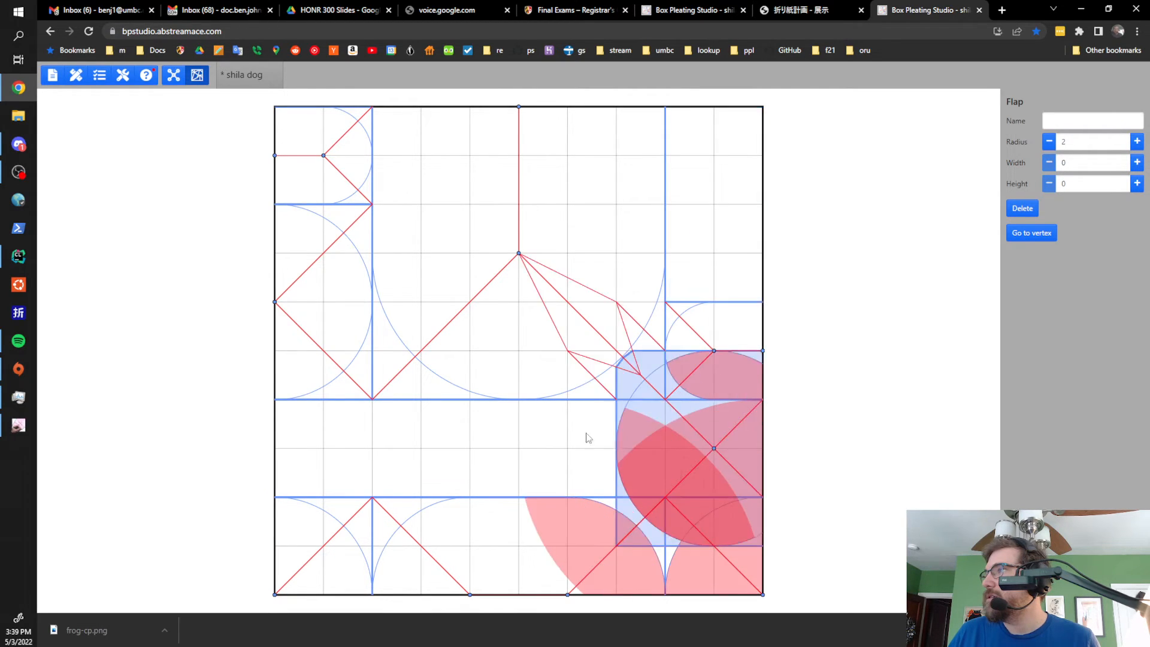
{"action": "left_click_drag", "start_coordinate": [736, 345], "coordinate": [742, 151]}
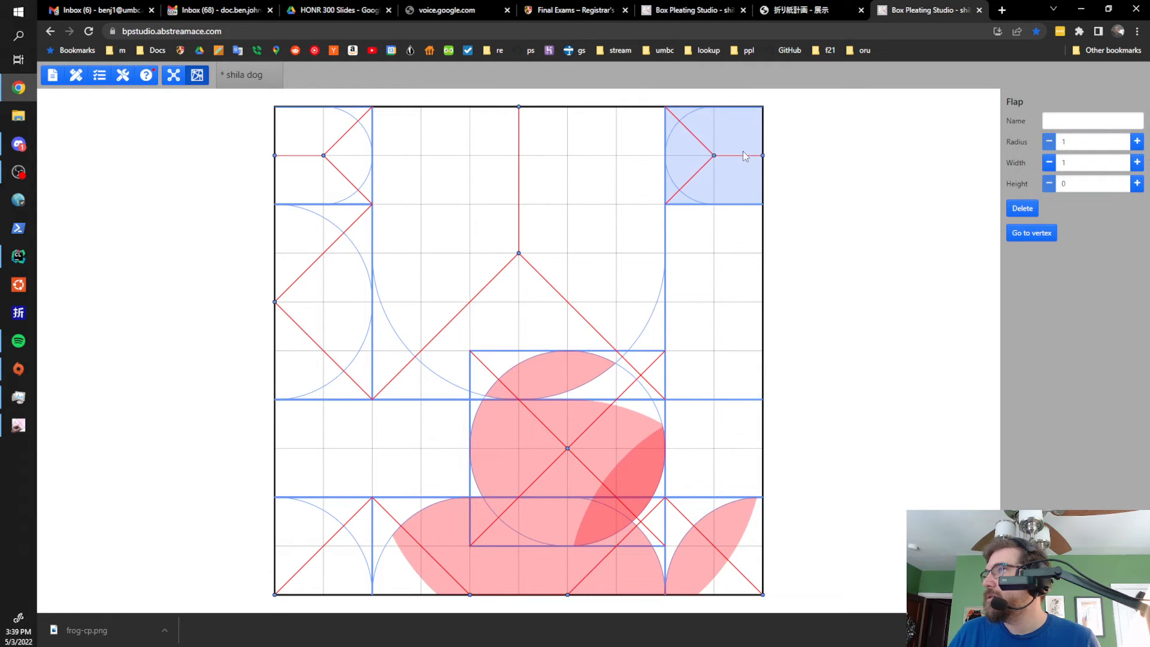
{"action": "left_click_drag", "start_coordinate": [562, 476], "coordinate": [760, 350]}
{"action": "left_click", "coordinate": [827, 449]}
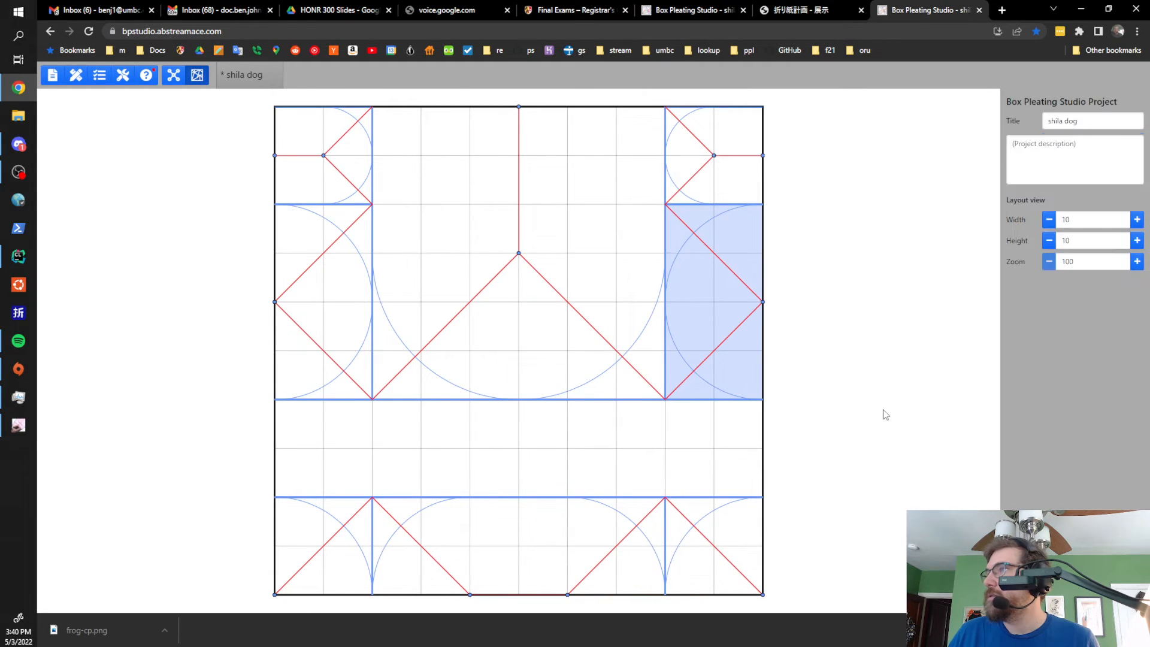